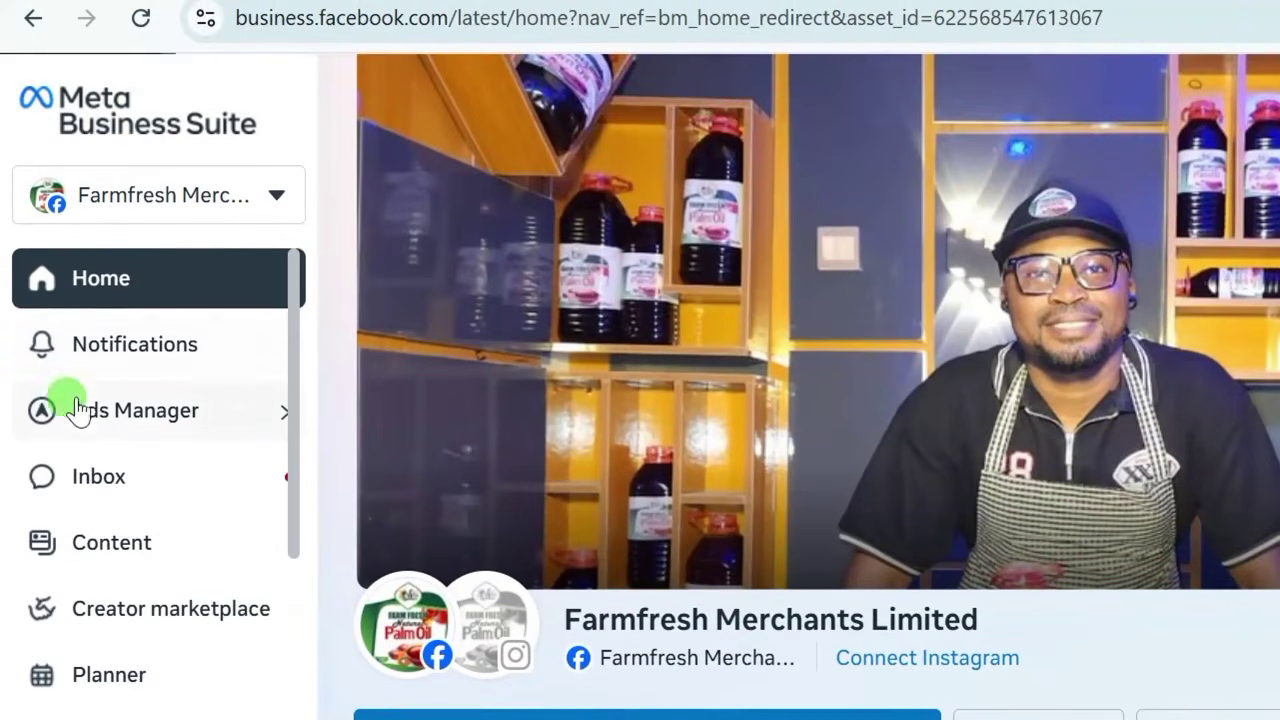
From the Farmfresh Merchants Limited Business Suite home, show the list of Ads Manager pages.
click(137, 424)
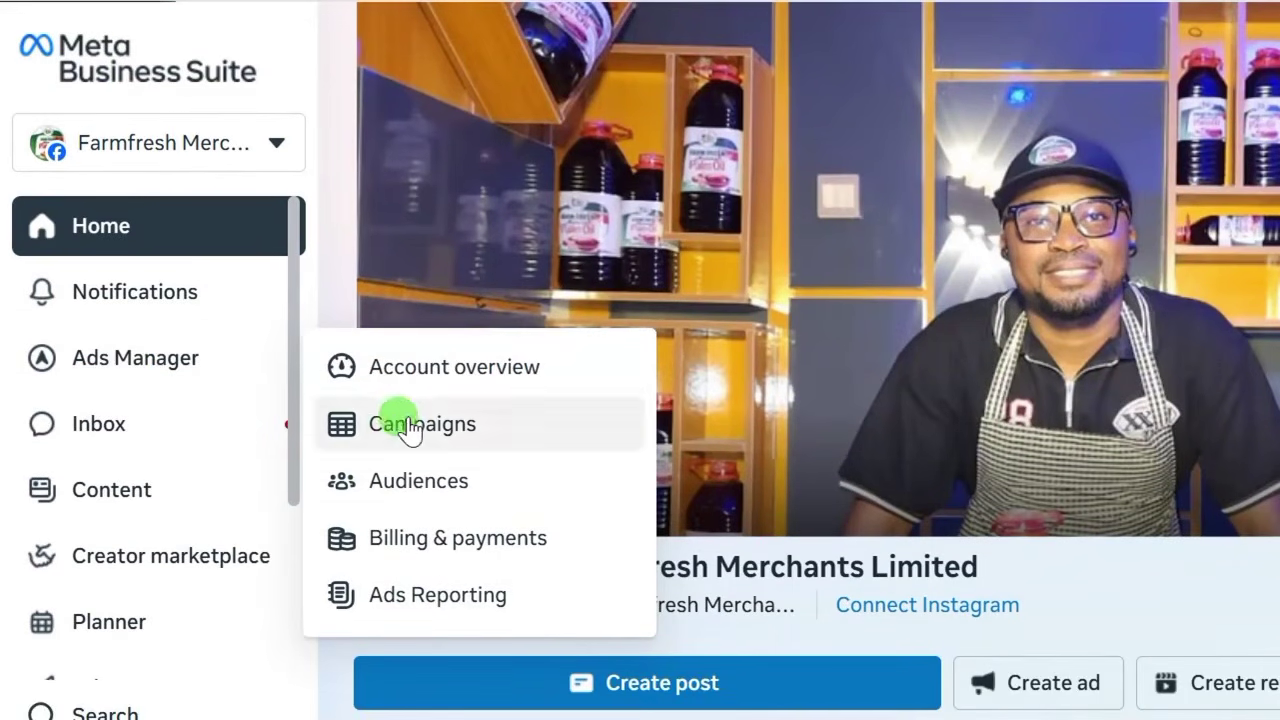
Add Pay by Bank Transfer as the ad account's payment method, skipping the VAT ID.
click(476, 384)
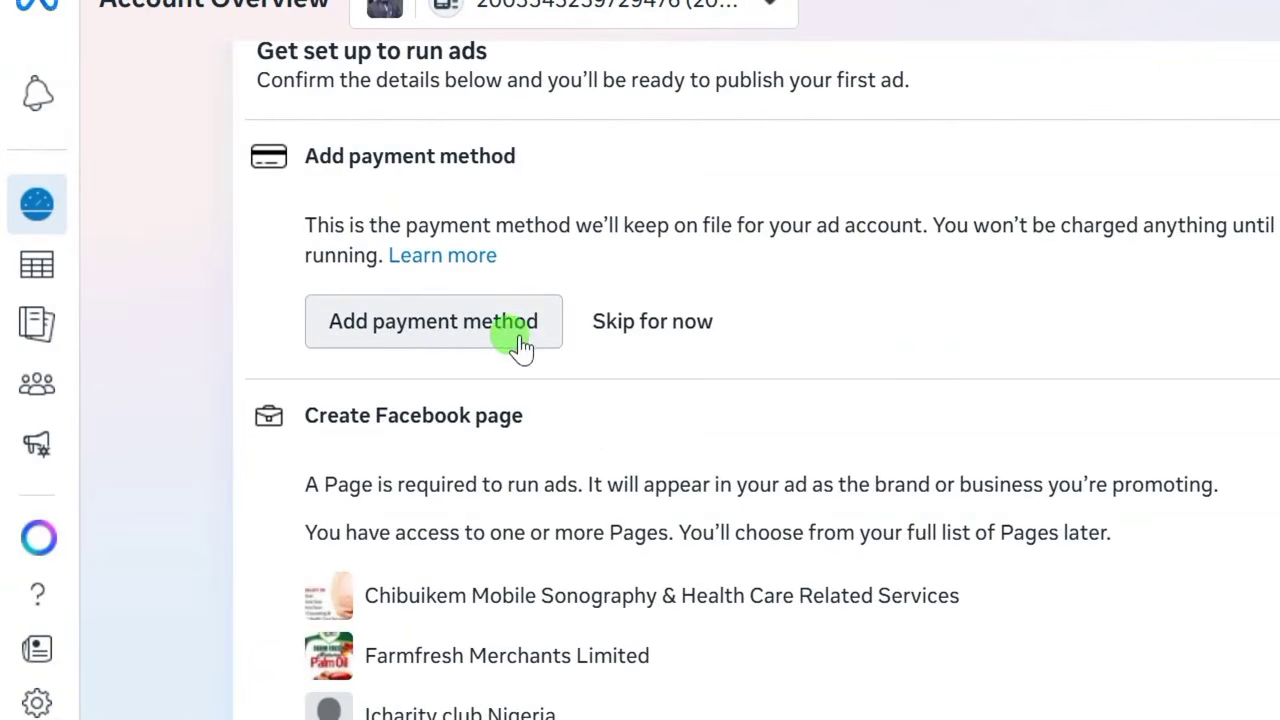
click(423, 328)
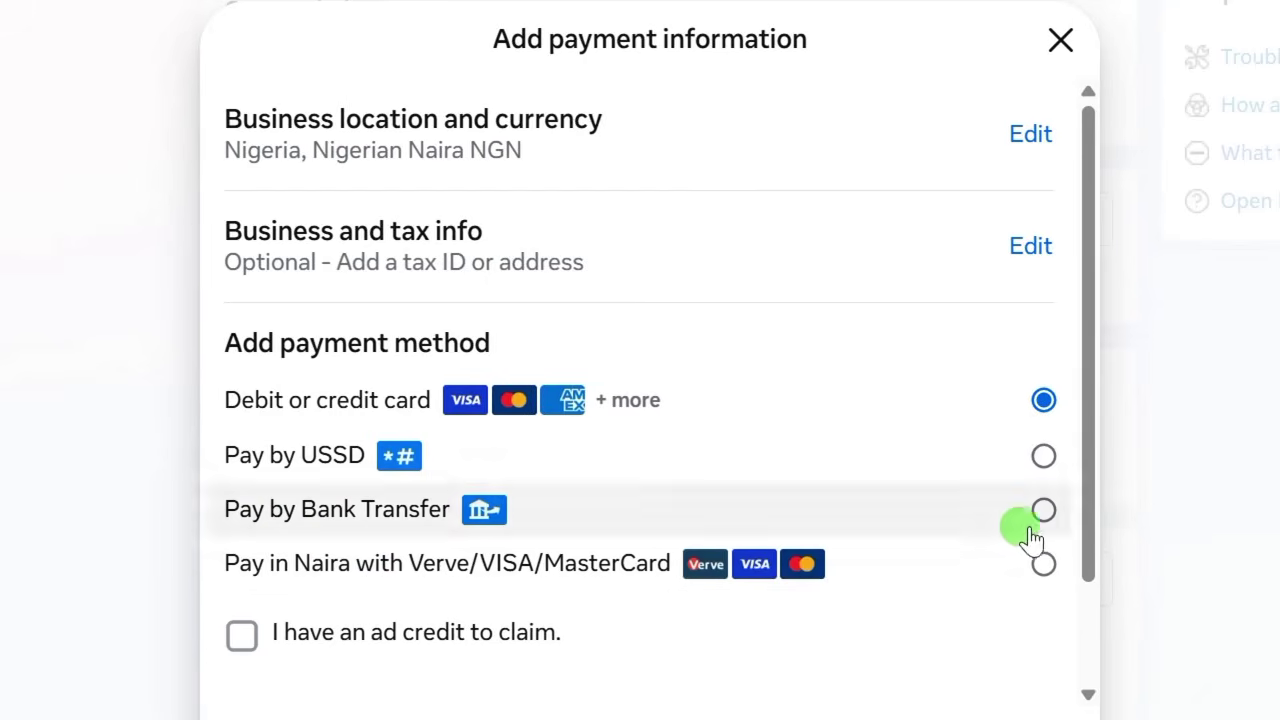
click(1042, 512)
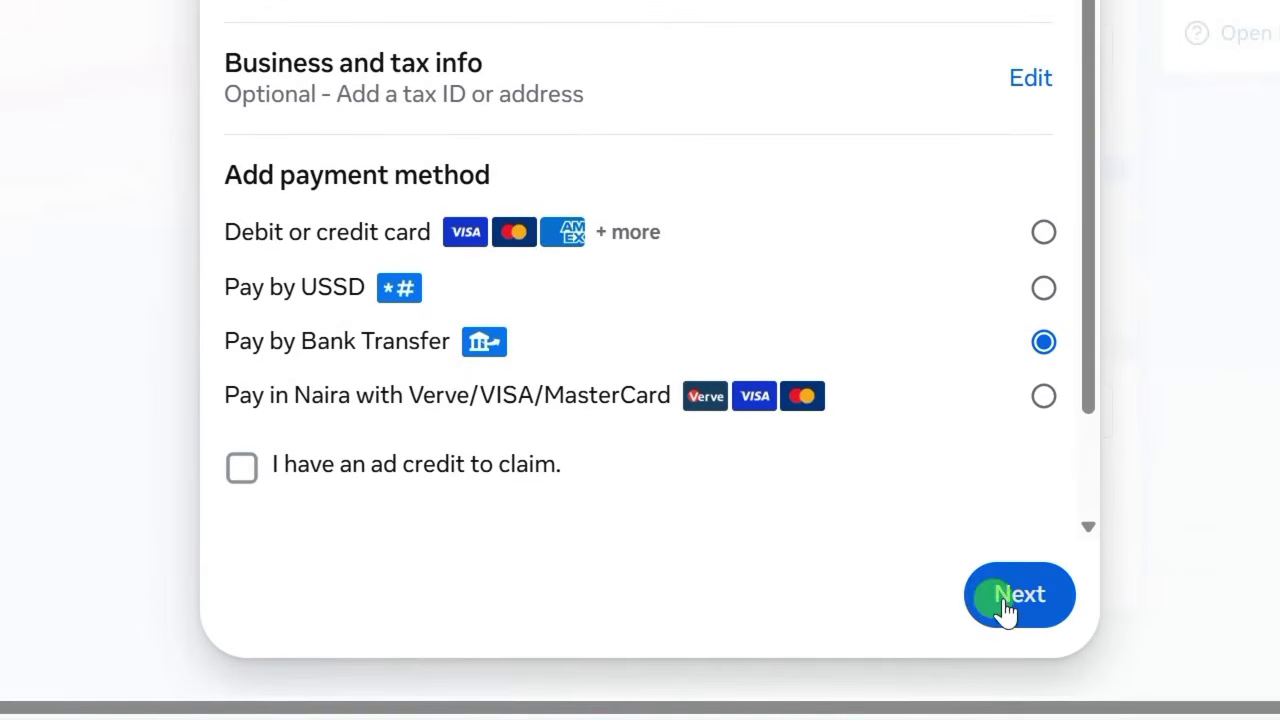
click(1012, 600)
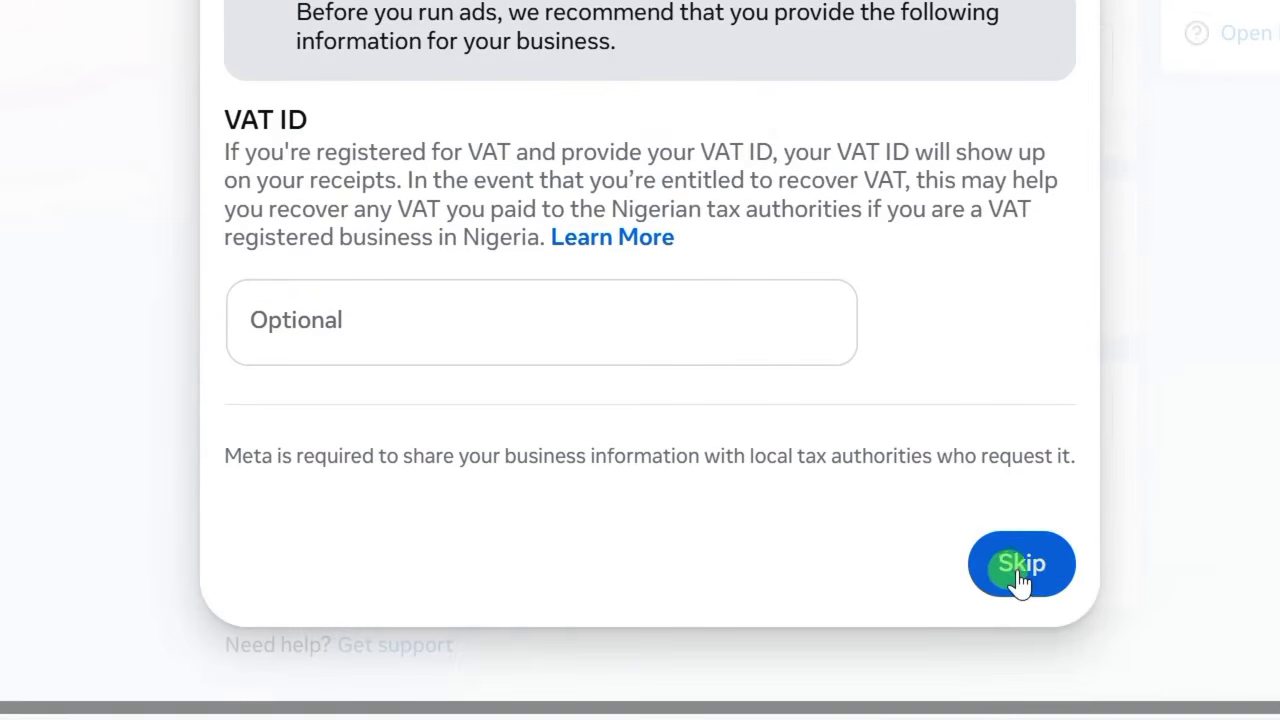
click(1020, 575)
Enter 4500 NGN as the amount of funds to add.
click(327, 327)
text(4500)
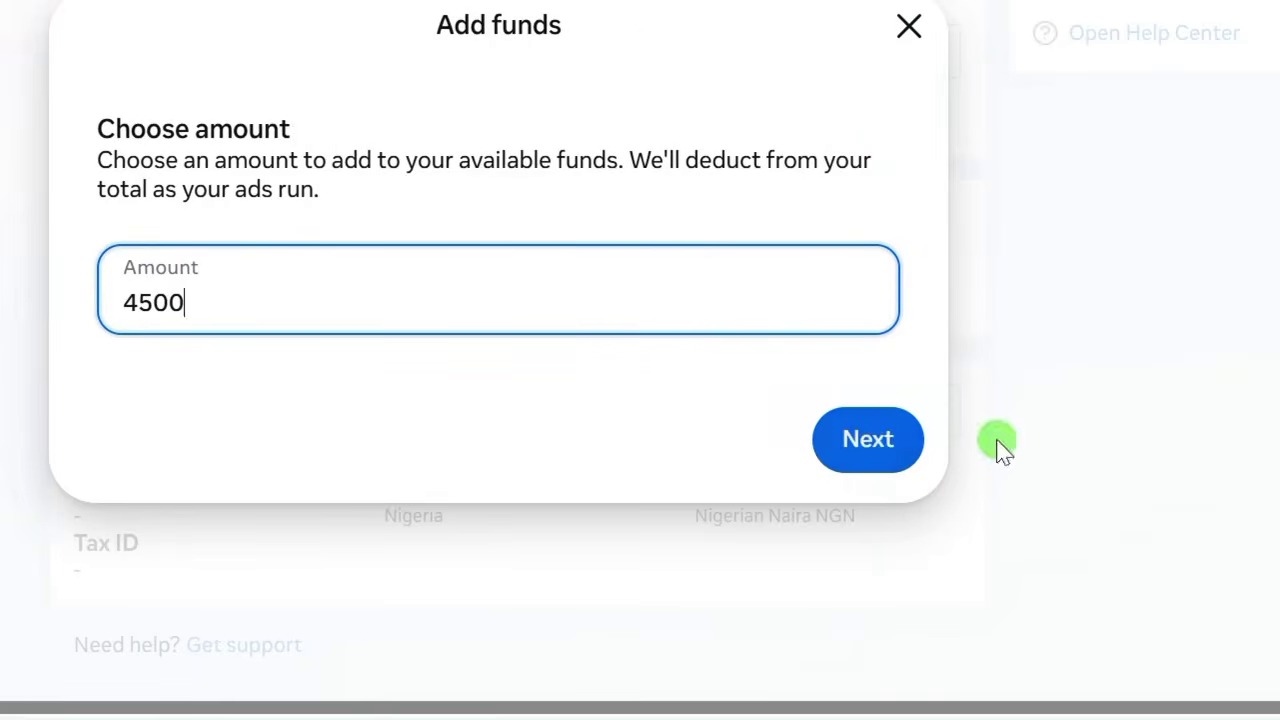
click(1020, 443)
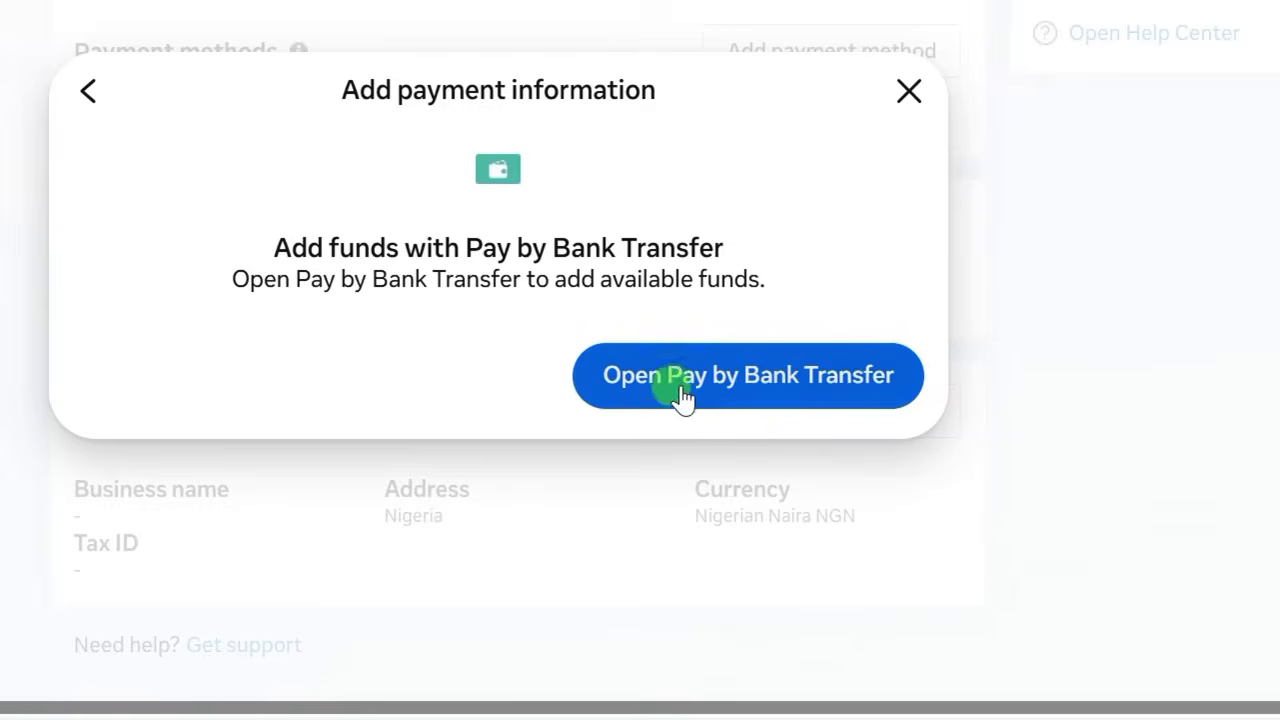
Open the ₦4,500 bank-transfer invoice page, then close it and the payment dialog.
click(683, 392)
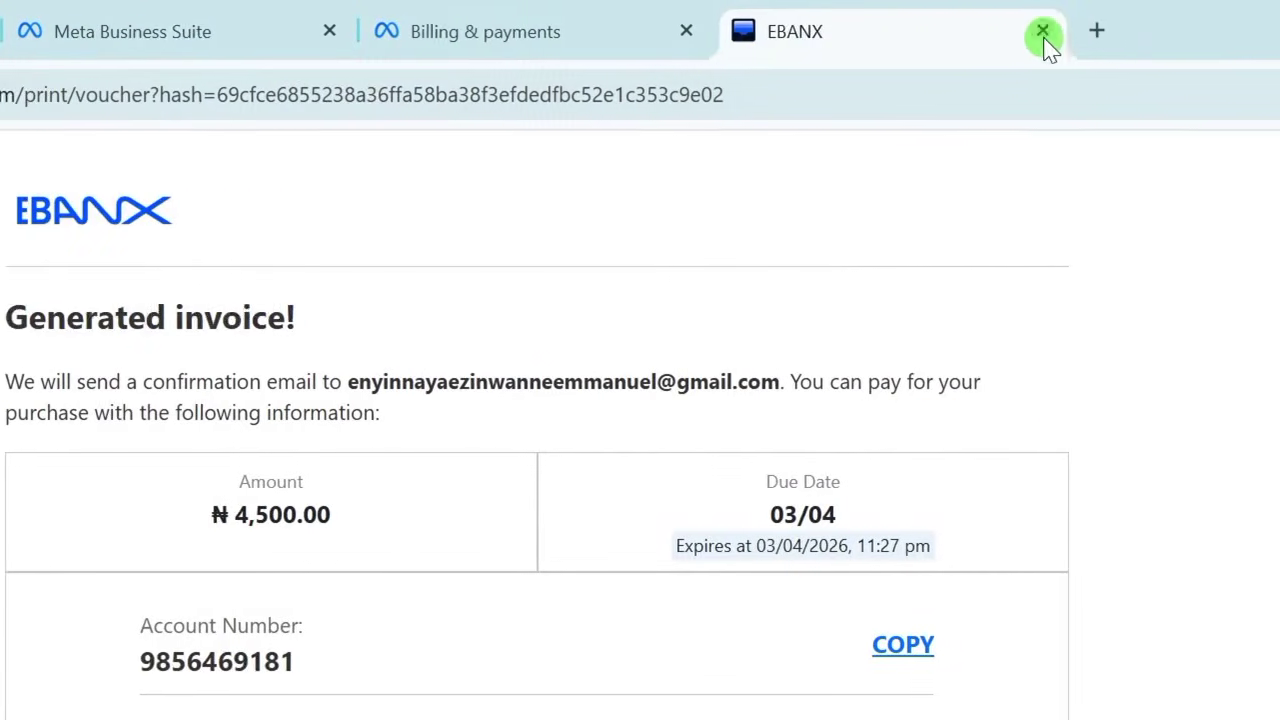
click(1043, 32)
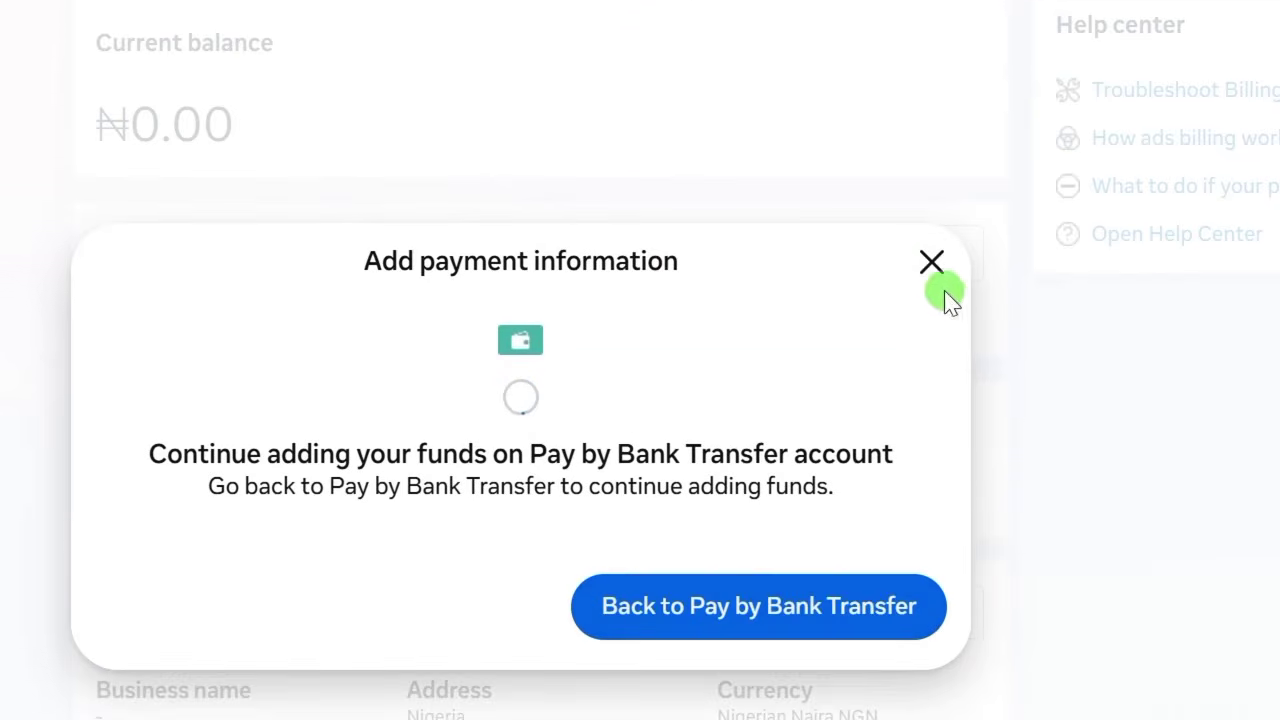
click(944, 290)
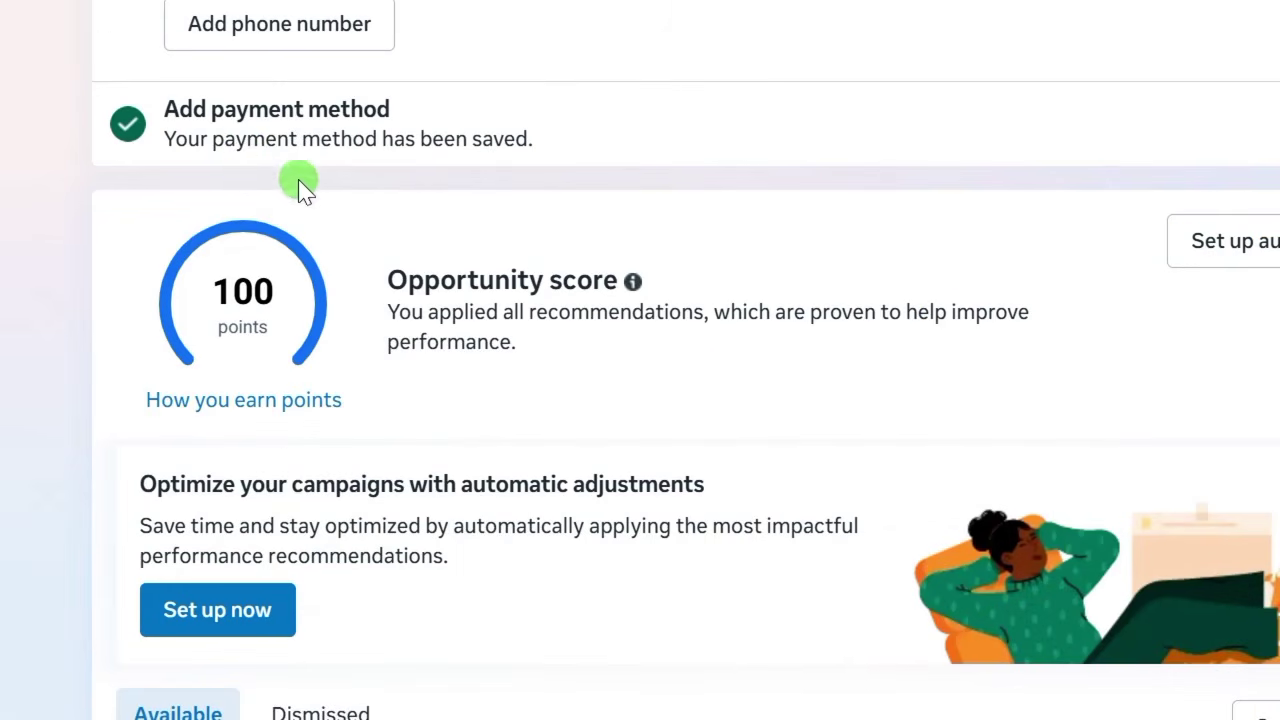
Confirm access to the listed Facebook Pages in the setup checklist.
scroll(297, 188, up, 9)
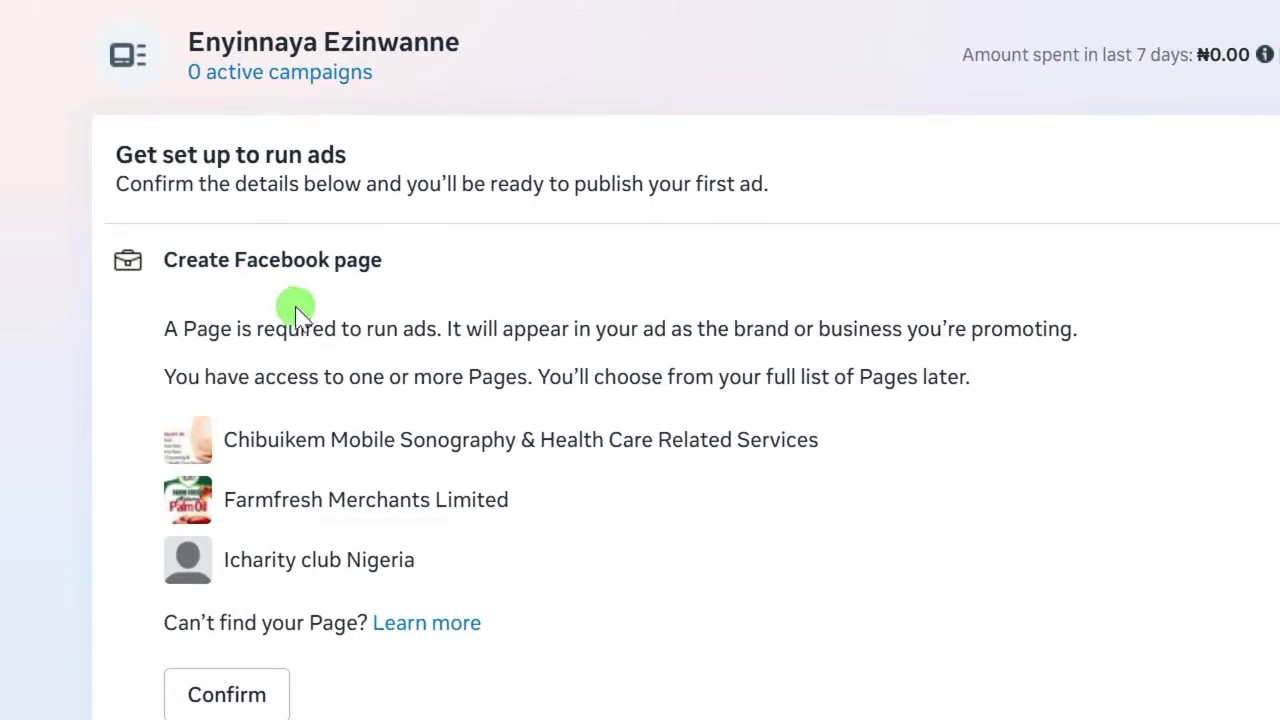
scroll(291, 303, down, 2)
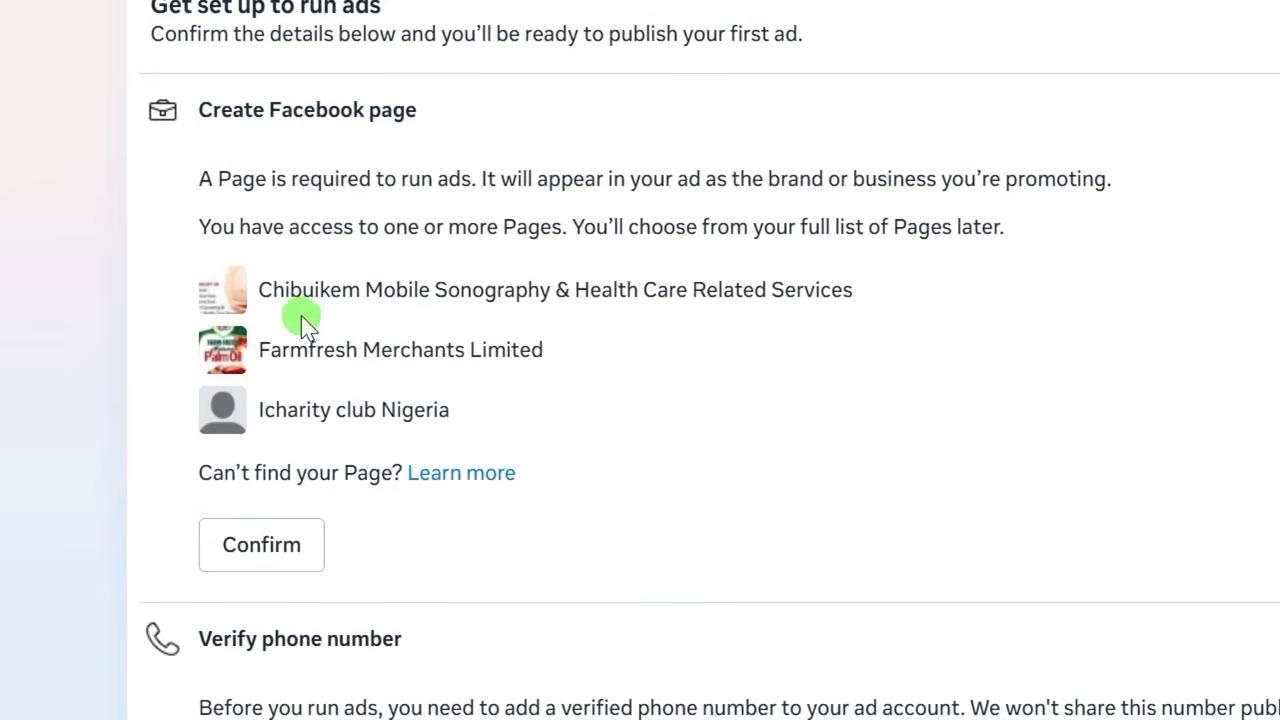
scroll(350, 405, up, 2)
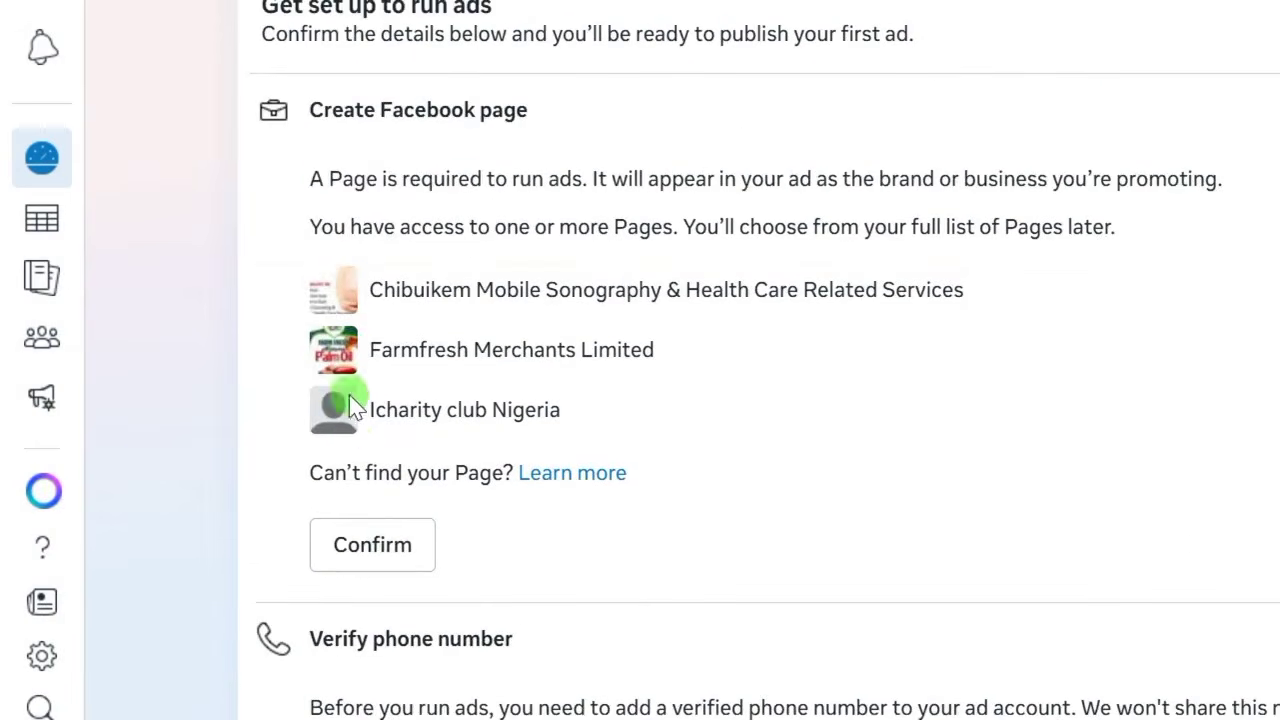
scroll(371, 450, down, 2)
click(385, 418)
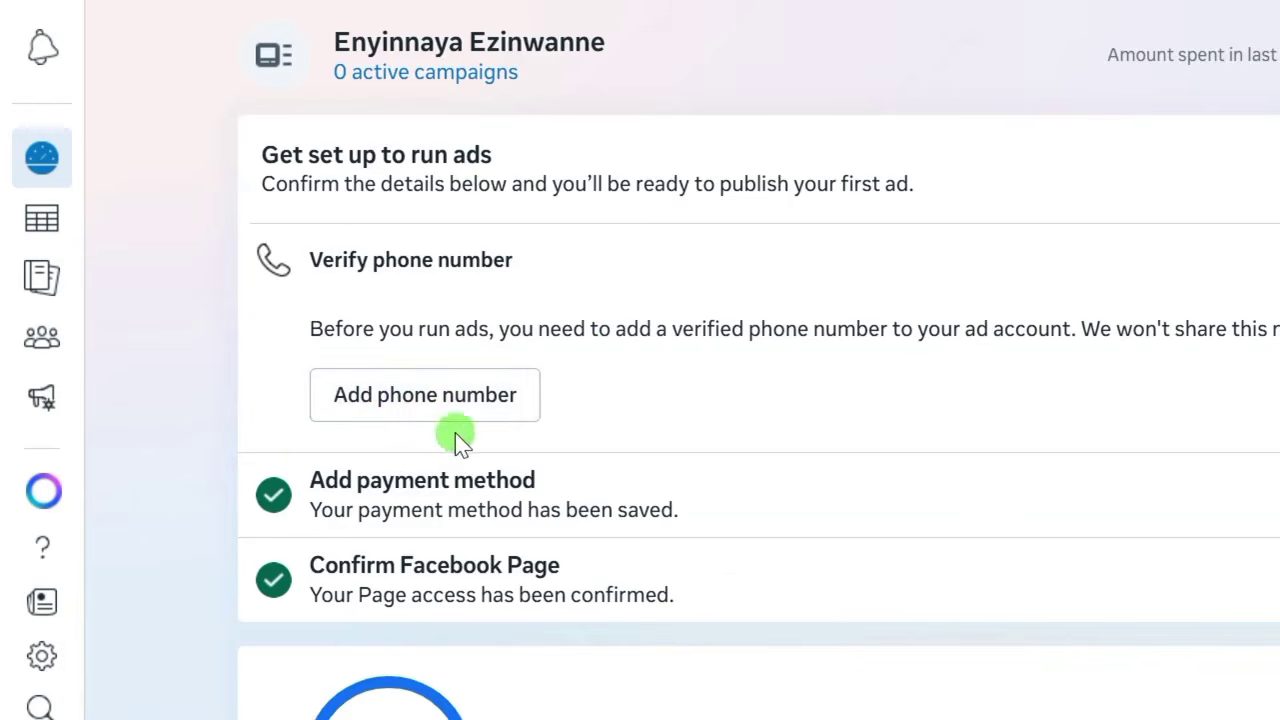
Submit a Nigerian (+234) phone number for verification.
click(388, 398)
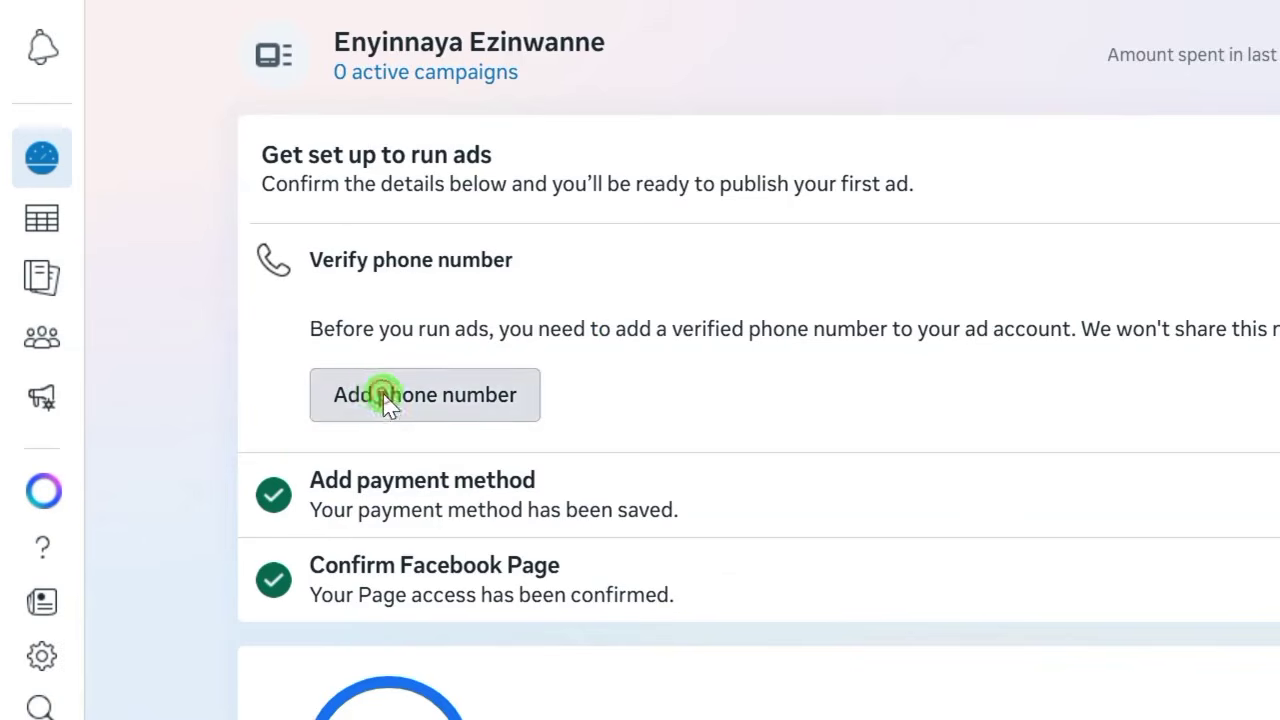
click(447, 296)
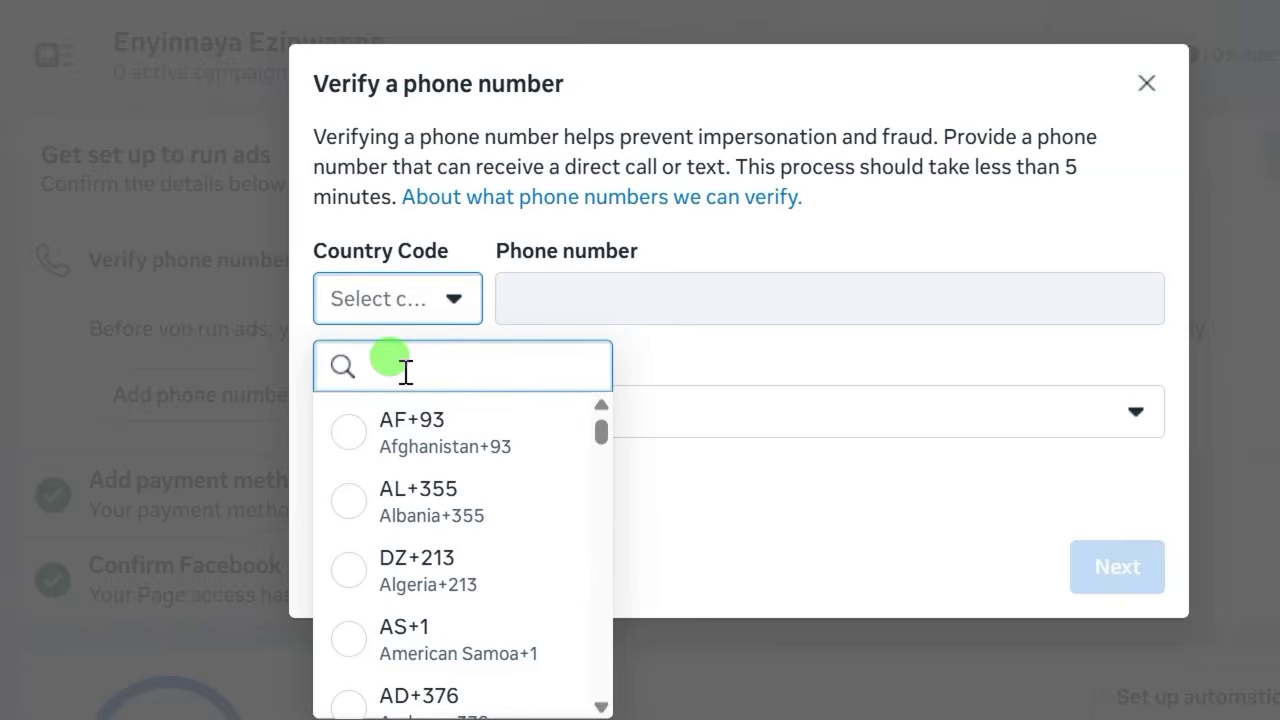
text(NG)
click(449, 435)
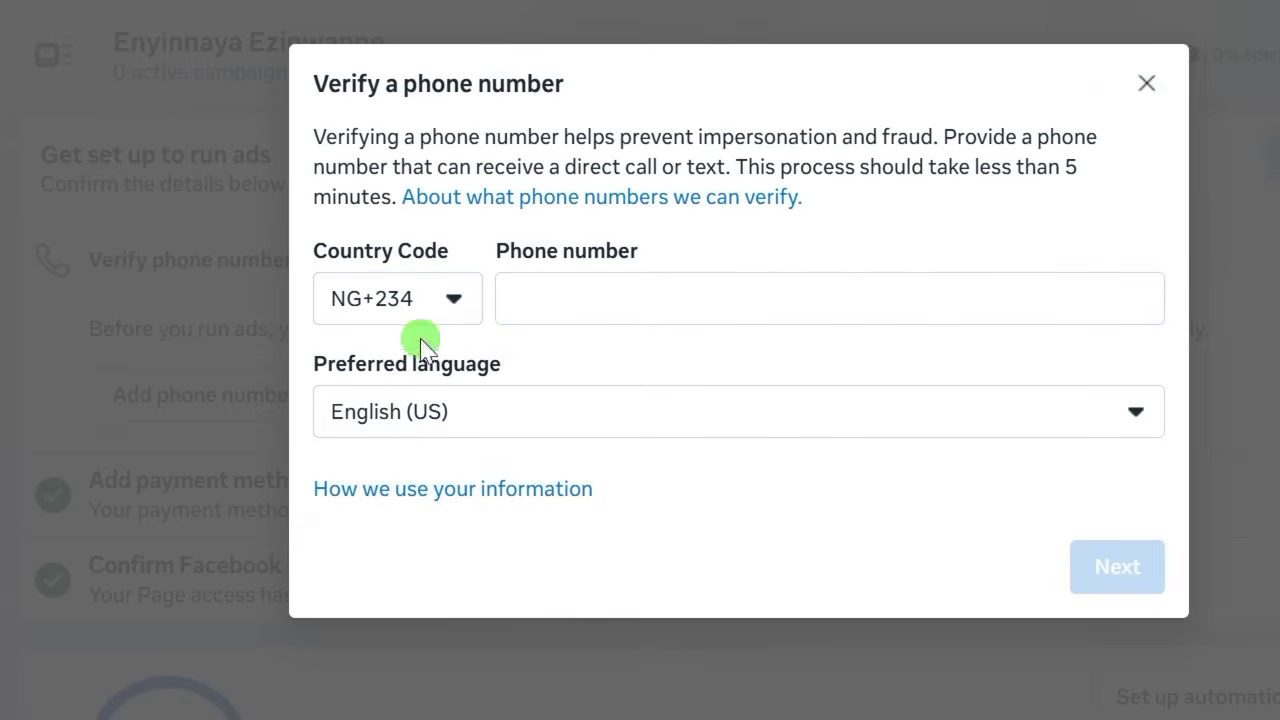
click(529, 292)
click(718, 327)
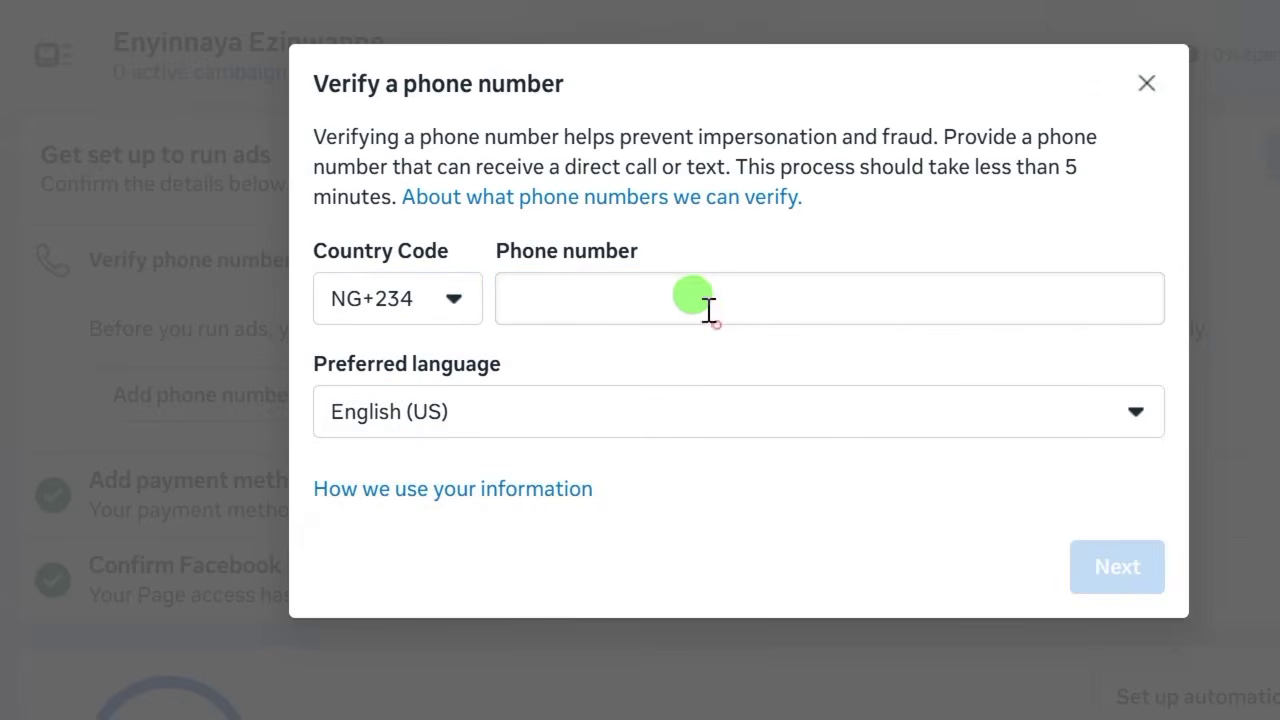
click(593, 304)
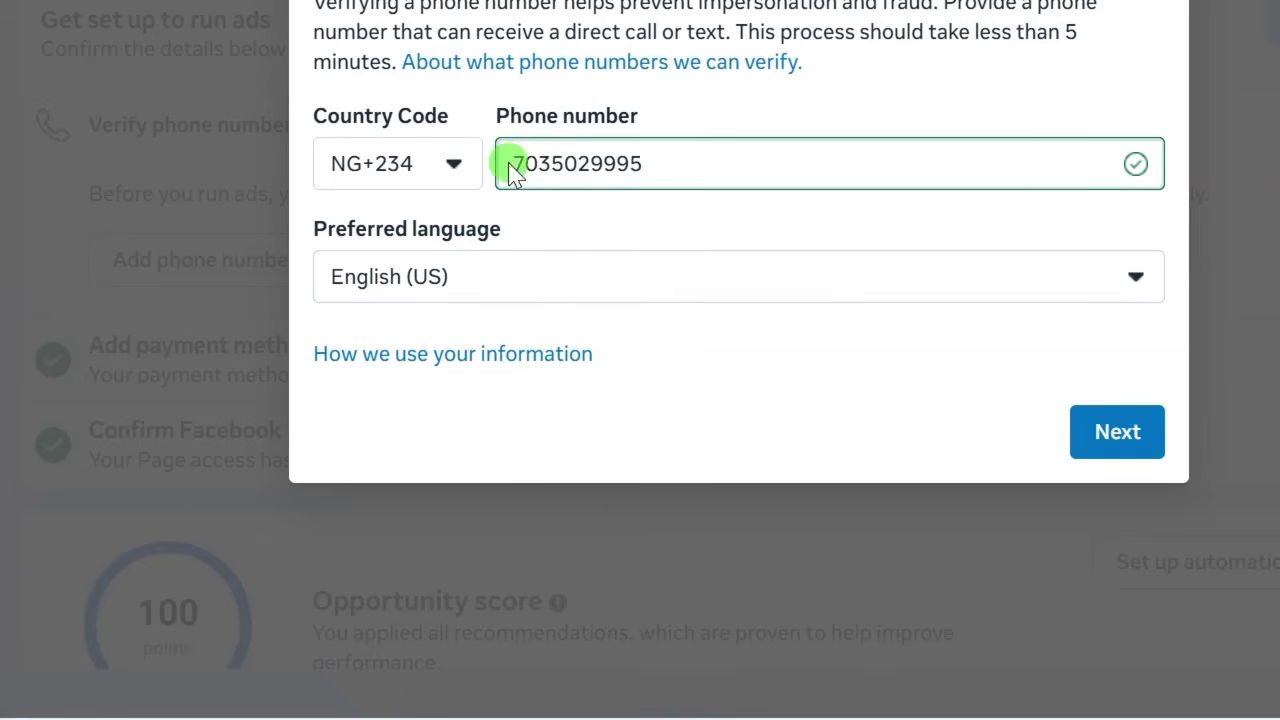
click(1108, 432)
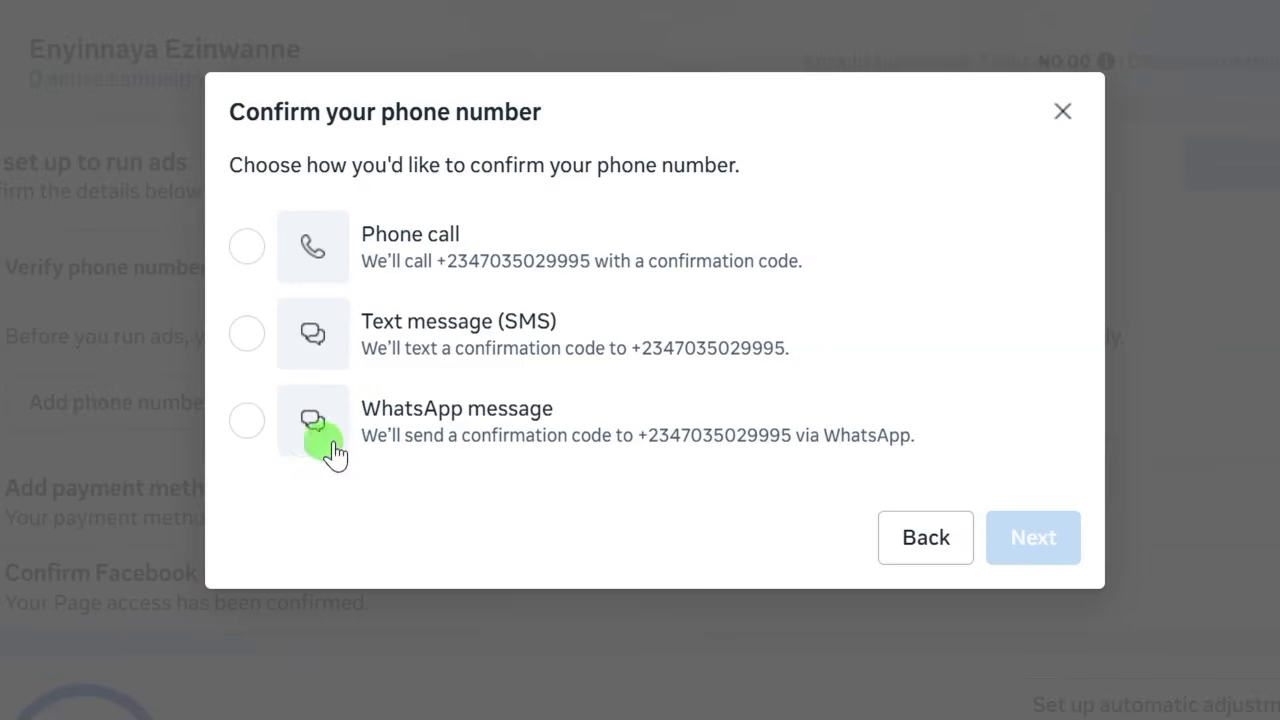
Have the phone confirmation code sent by WhatsApp message.
click(245, 421)
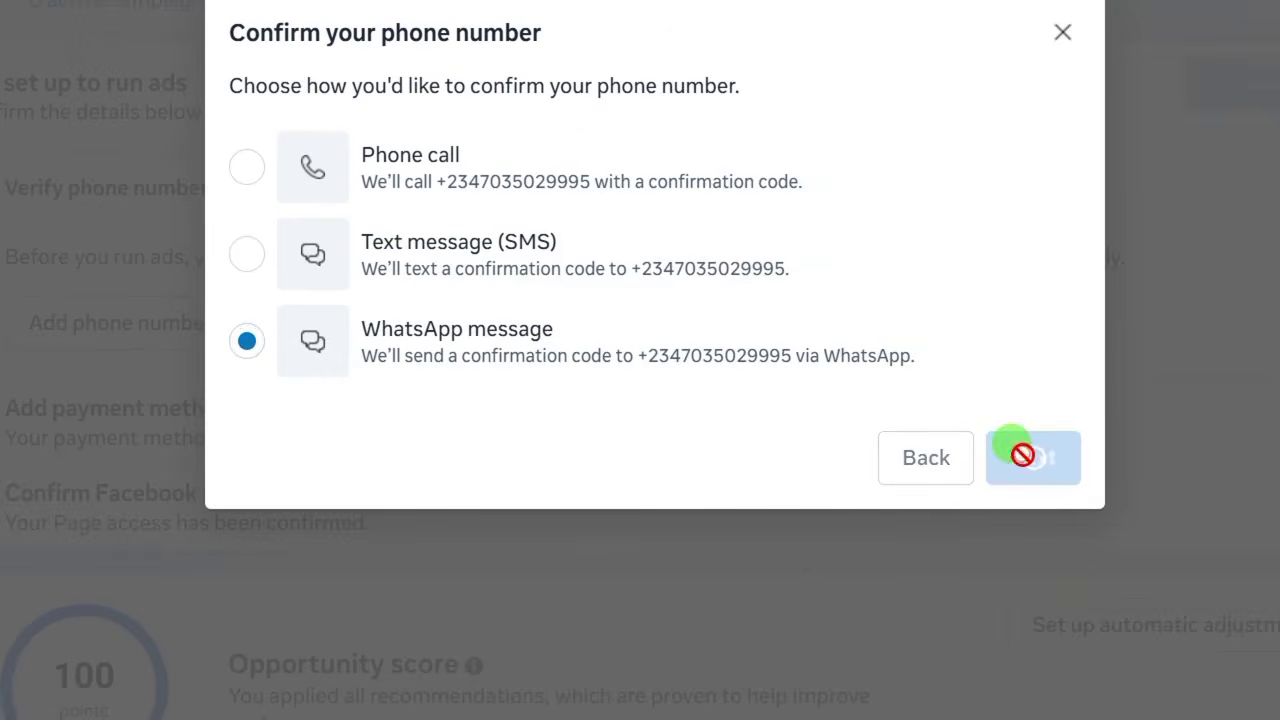
click(1020, 478)
click(994, 400)
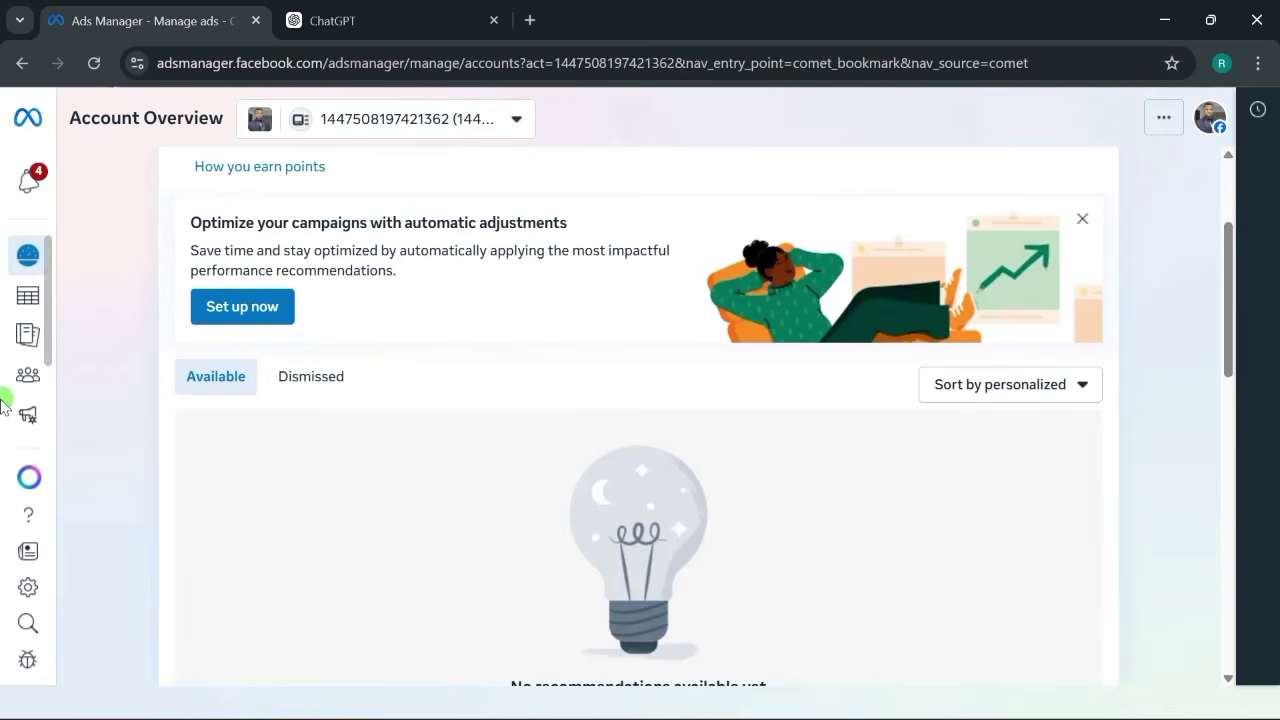
Go to Billing & payments and view the account's payment activity.
mouse_move(86, 306)
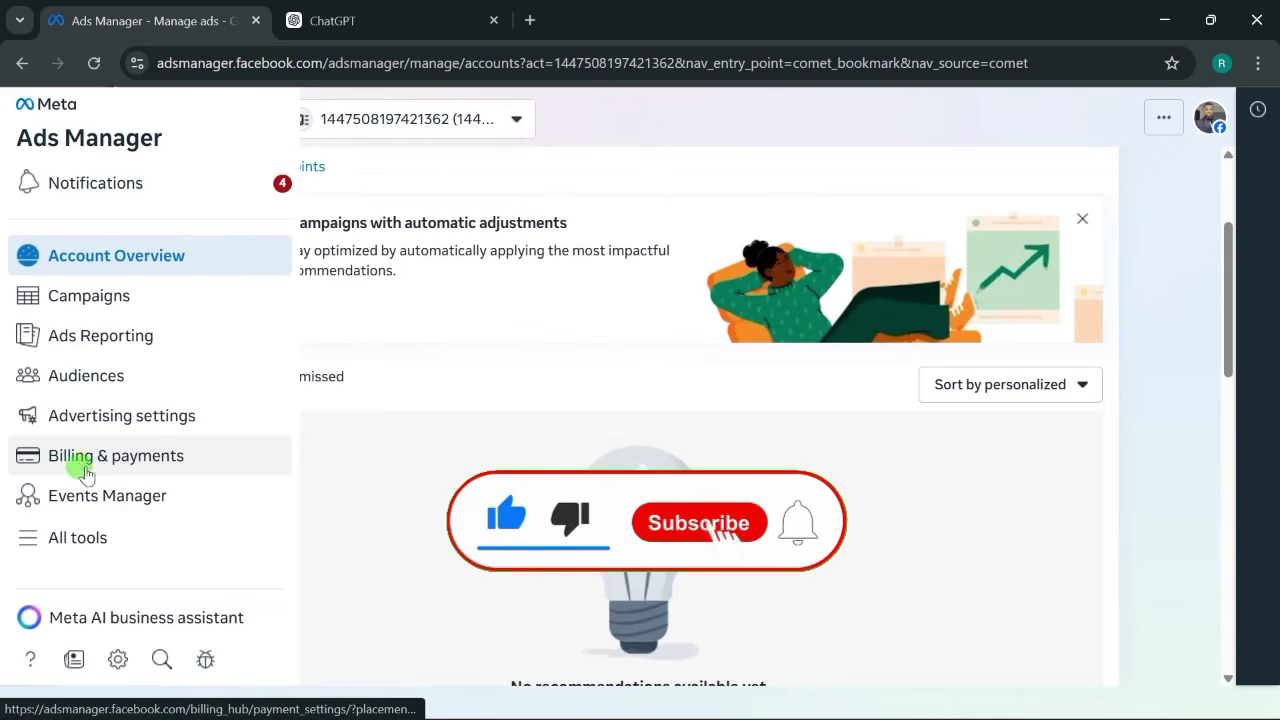
click(82, 458)
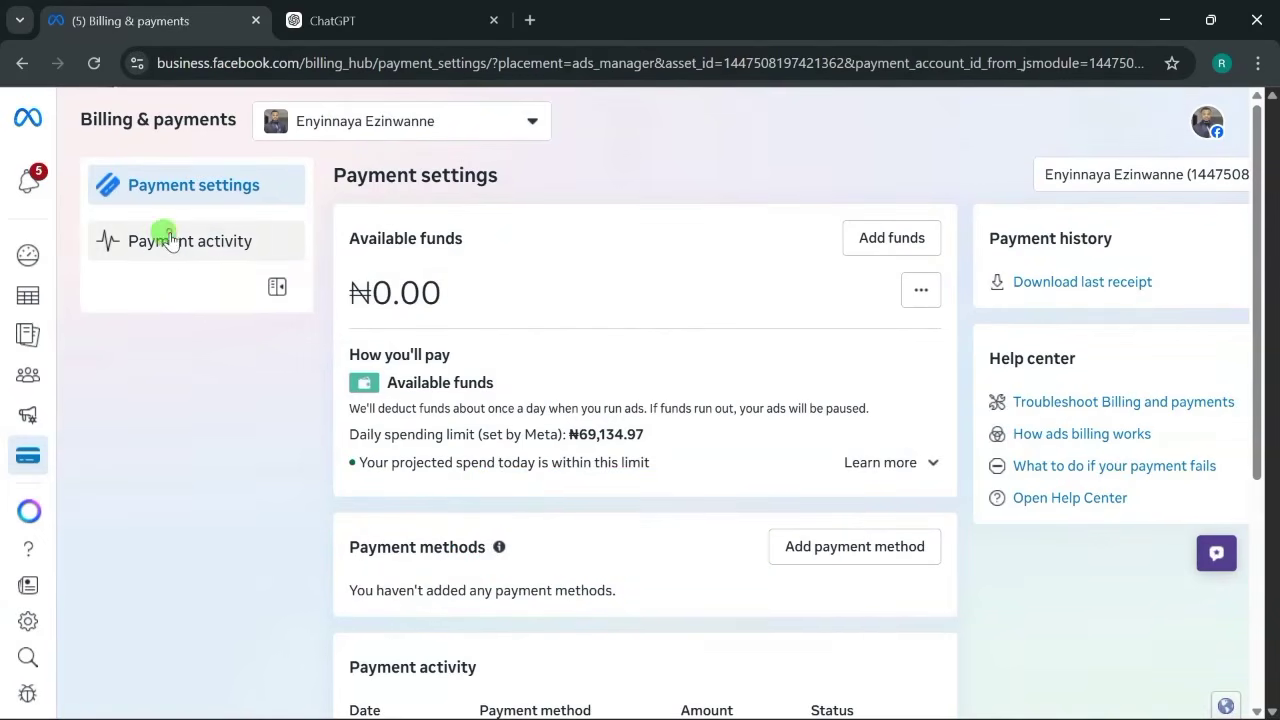
click(168, 241)
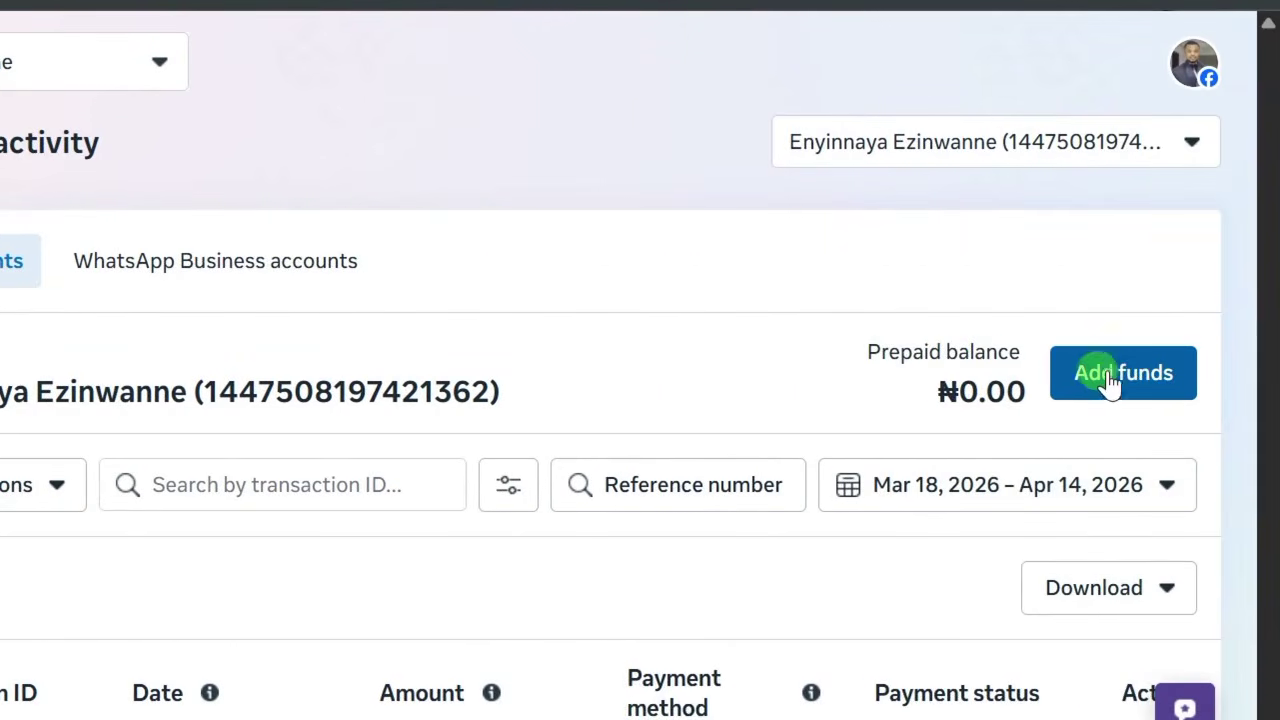
Add ₦10,000 in funds by bank transfer and open its payment invoice.
click(1074, 380)
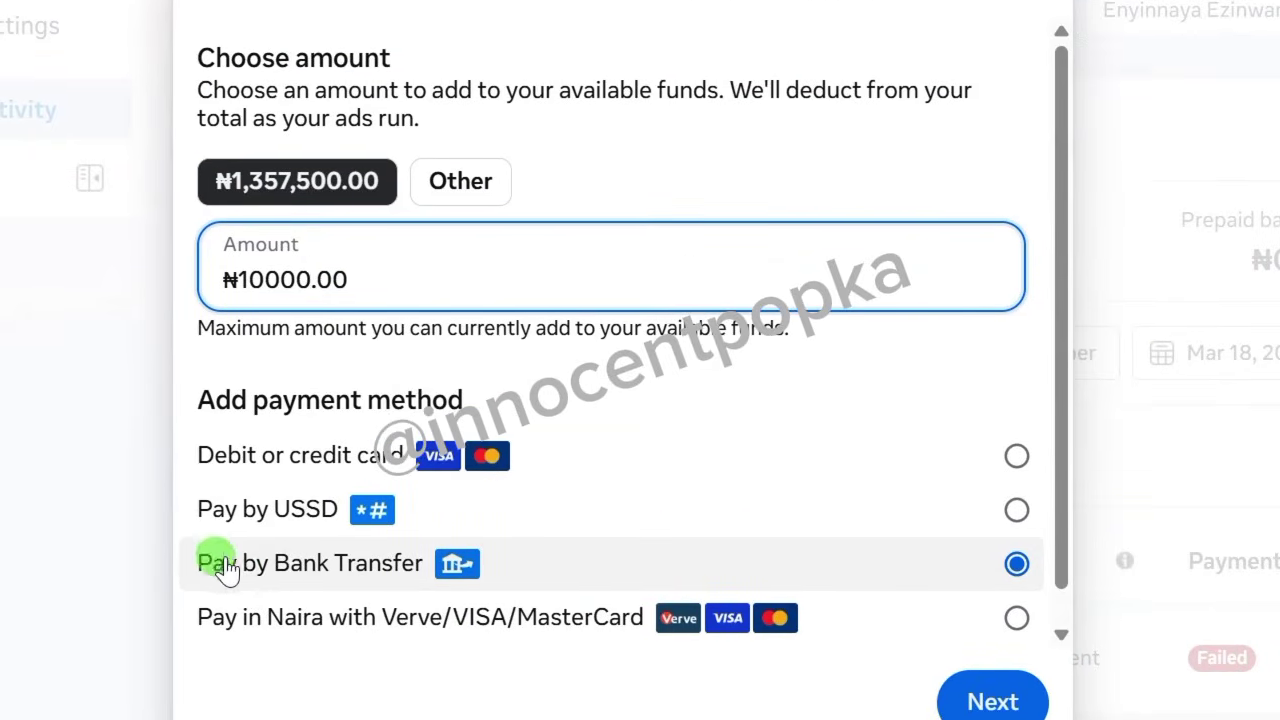
click(1016, 550)
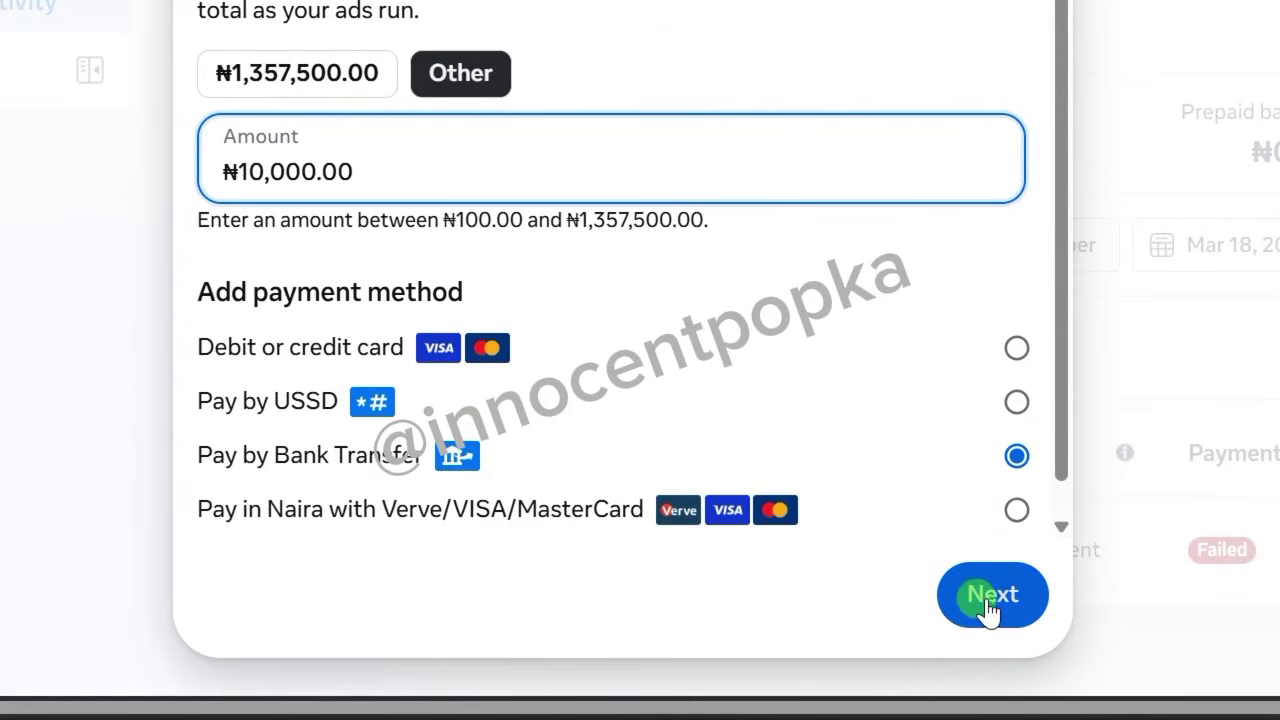
click(990, 598)
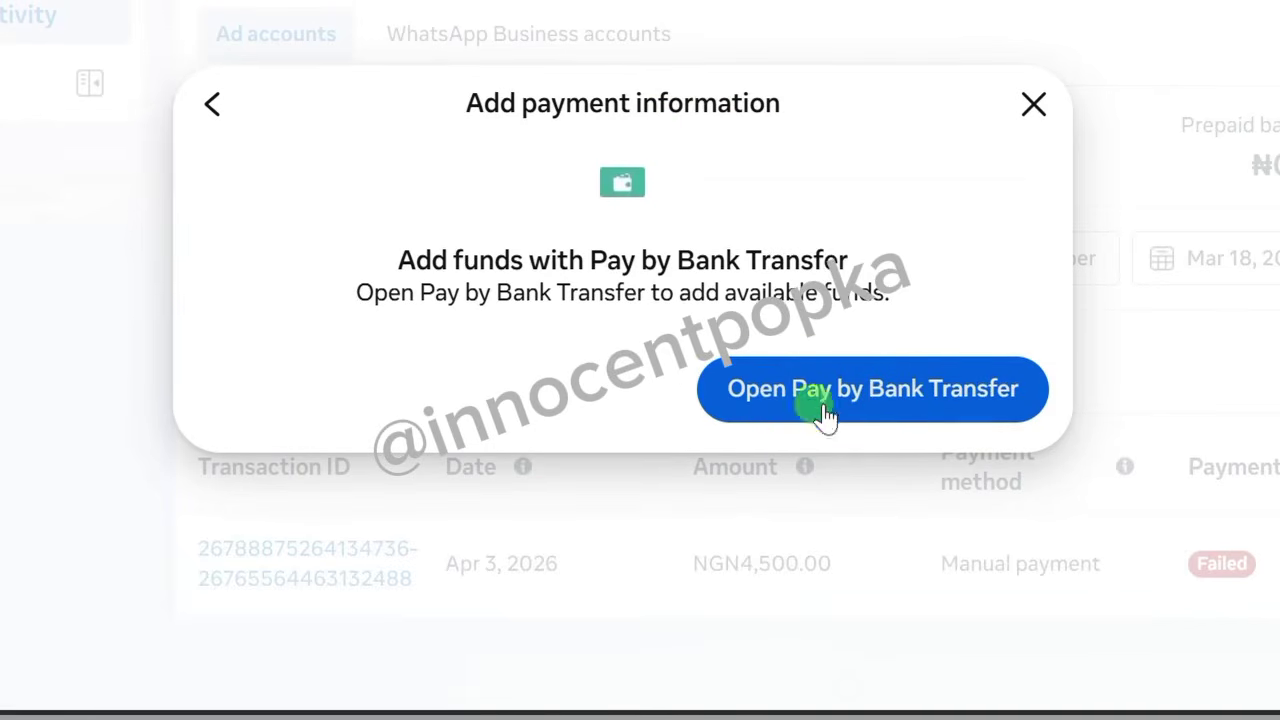
click(886, 400)
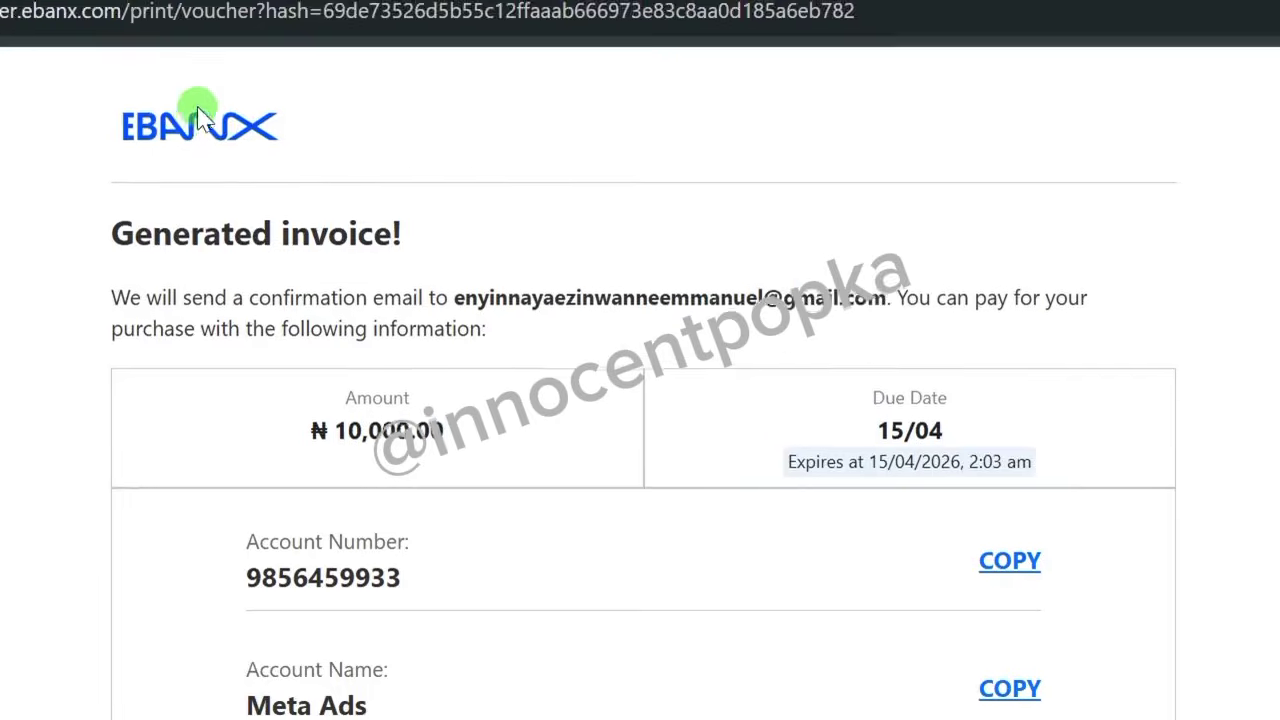
scroll(437, 639, down, 3)
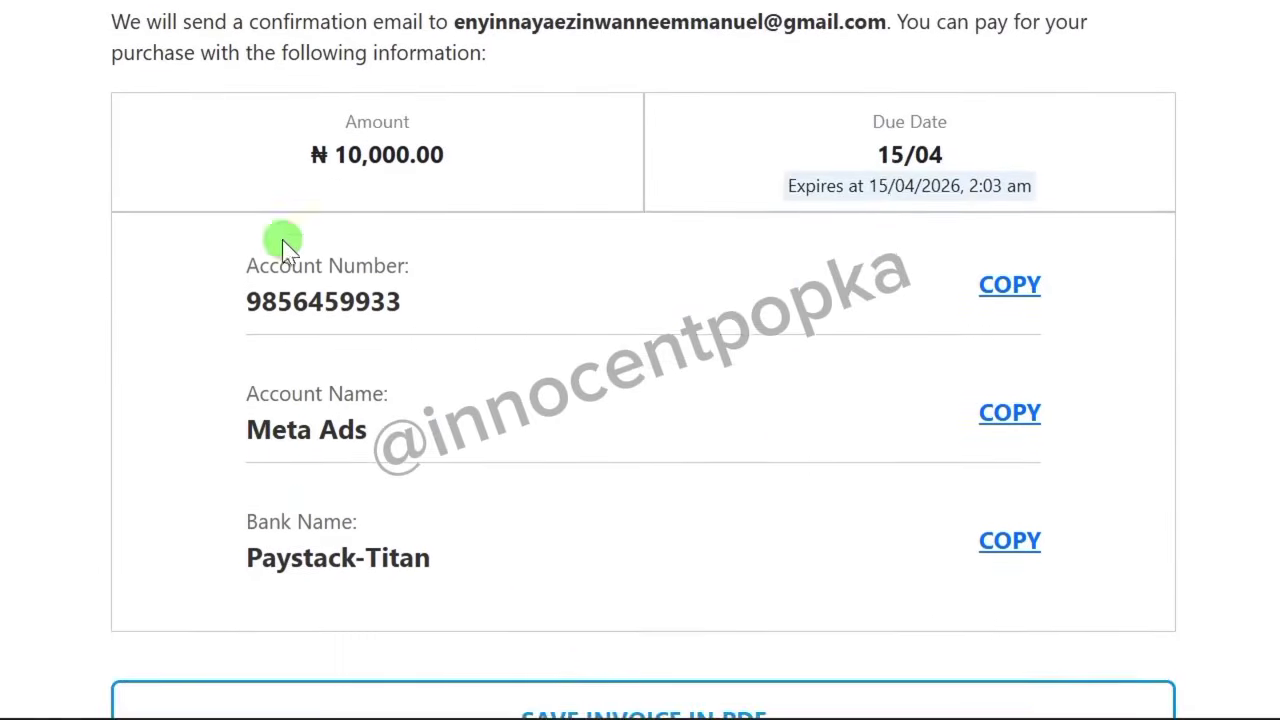
scroll(205, 110, up, 2)
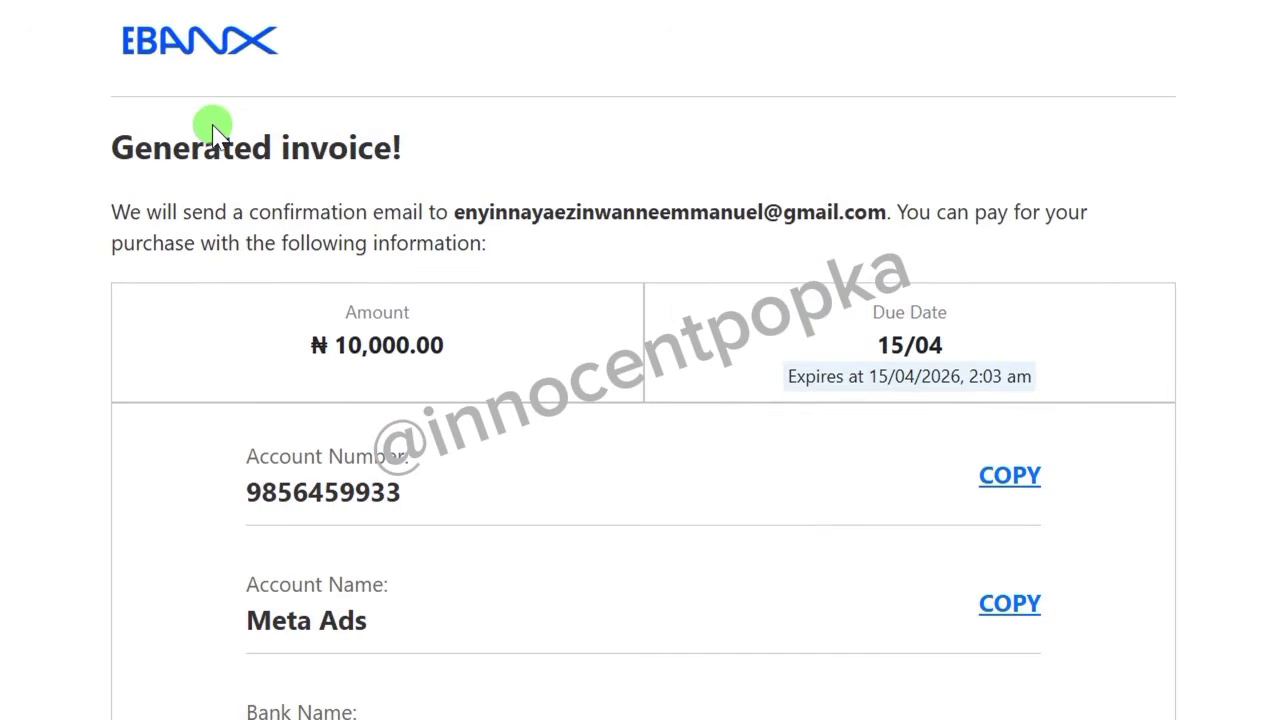
scroll(205, 118, up, 1)
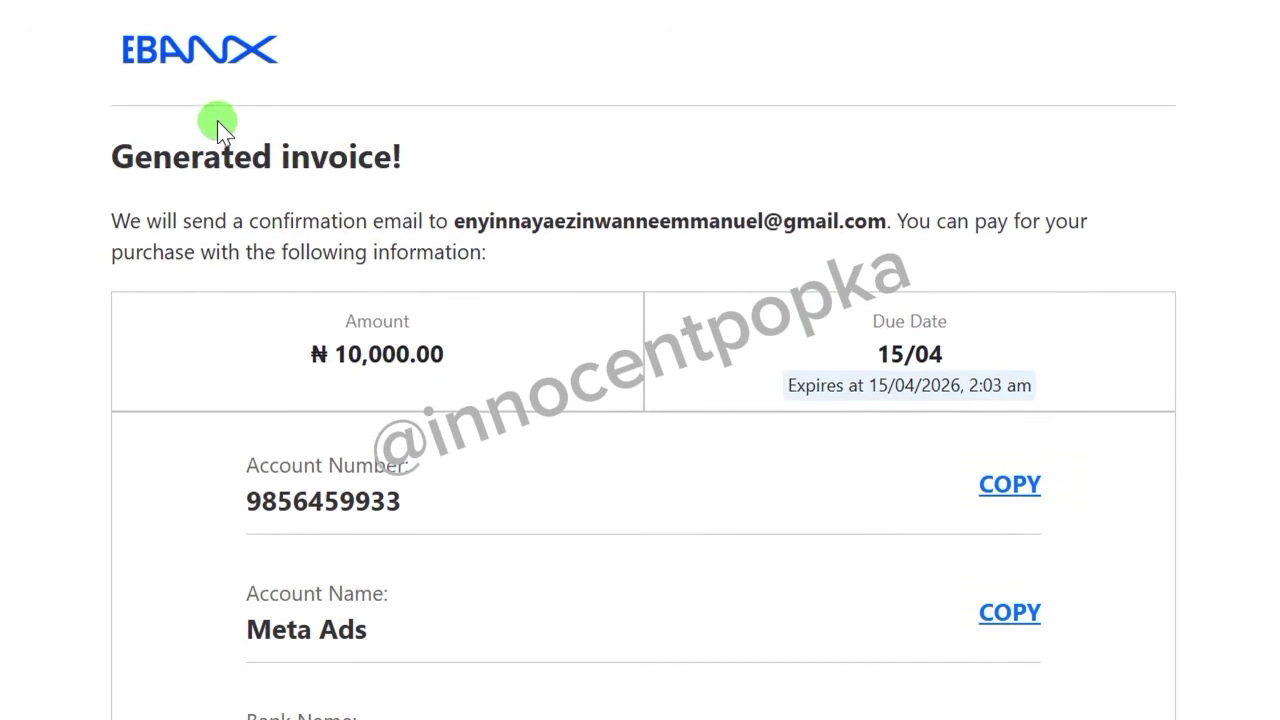
scroll(530, 590, down, 3)
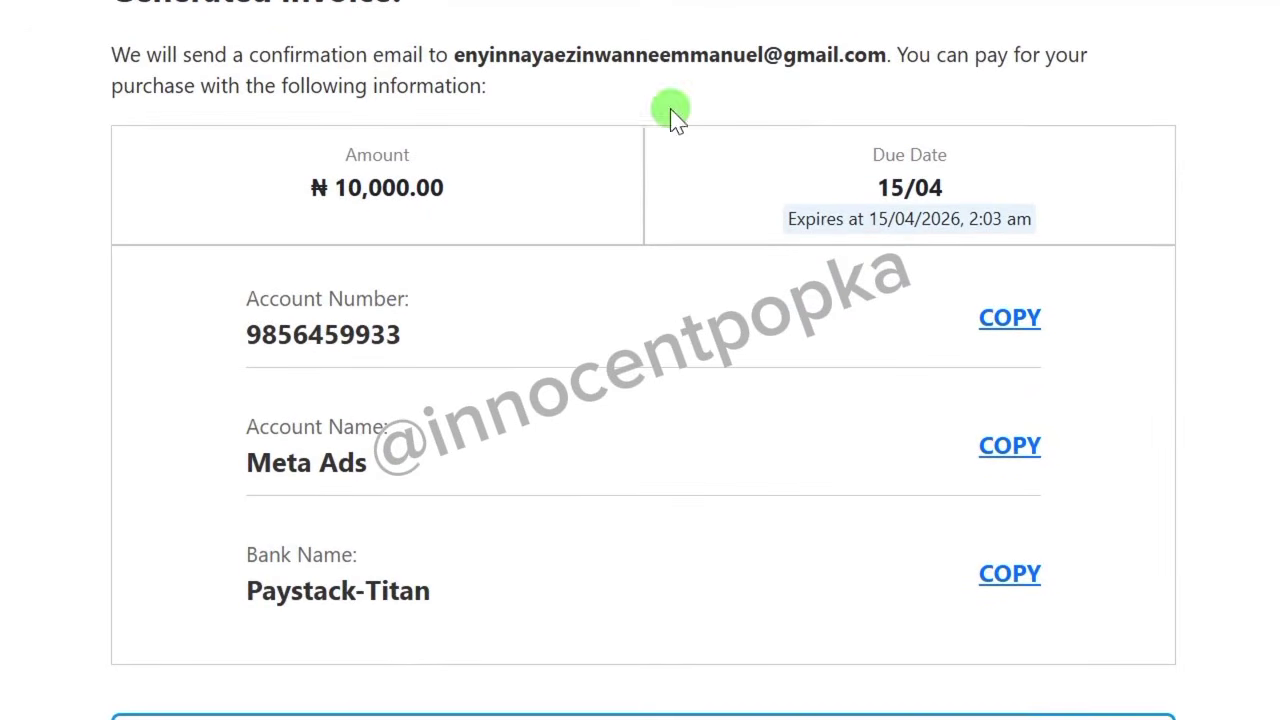
scroll(690, 130, up, 1)
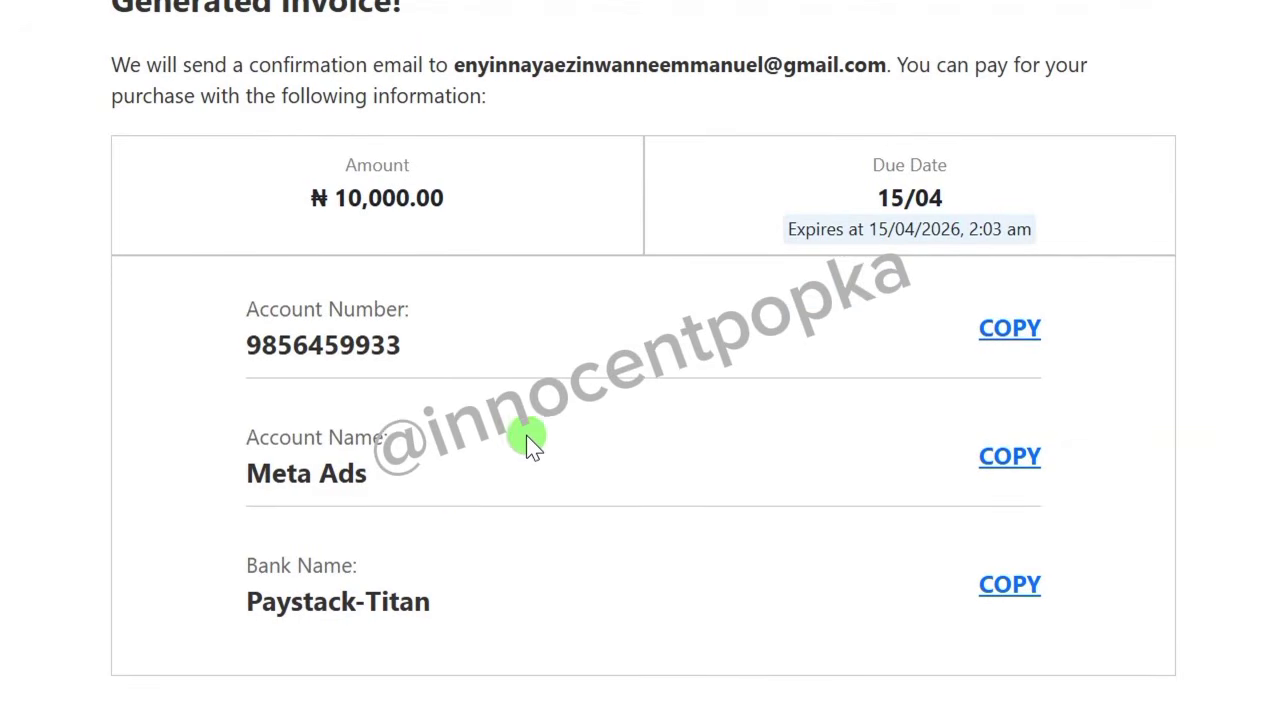
scroll(525, 580, down, 2)
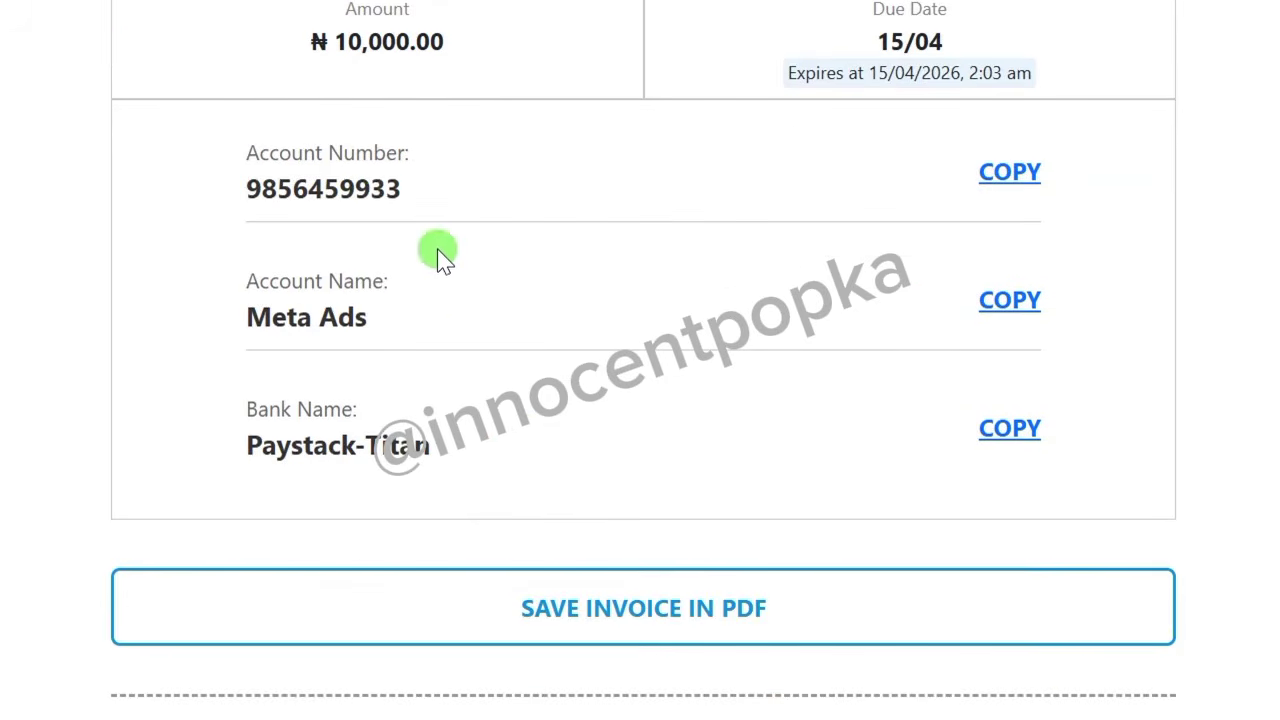
scroll(418, 176, up, 2)
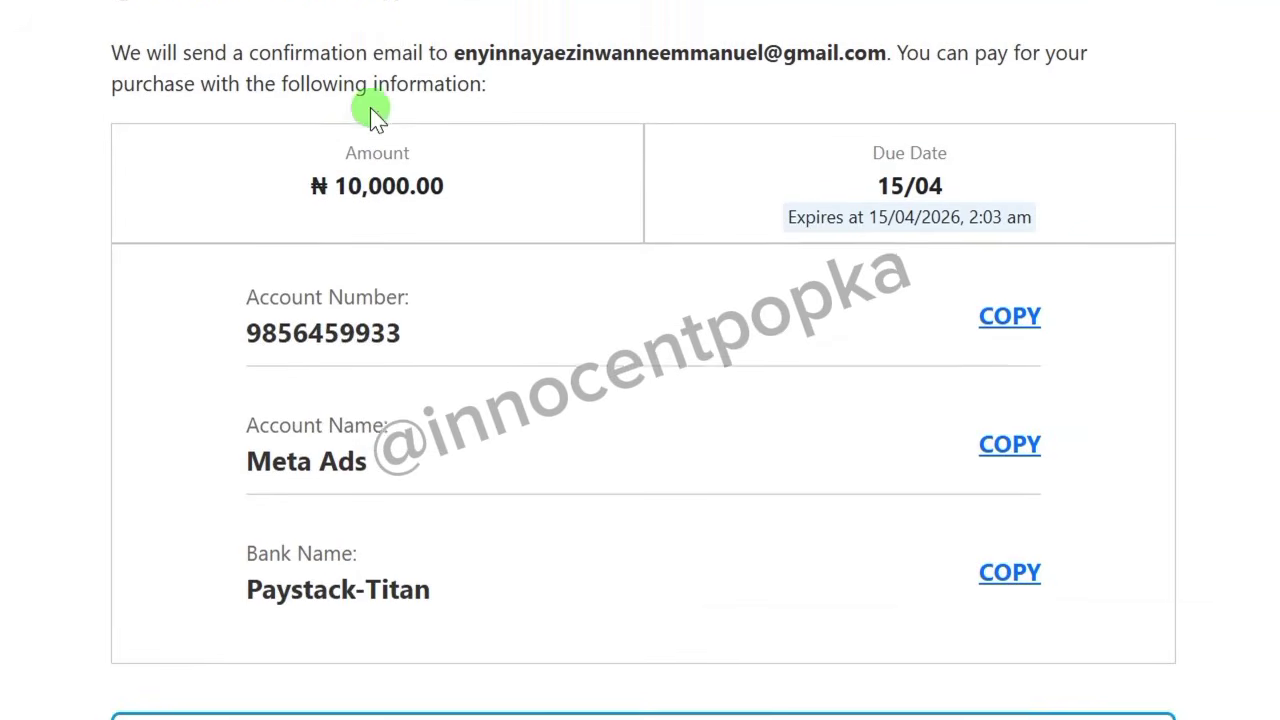
scroll(498, 612, down, 1)
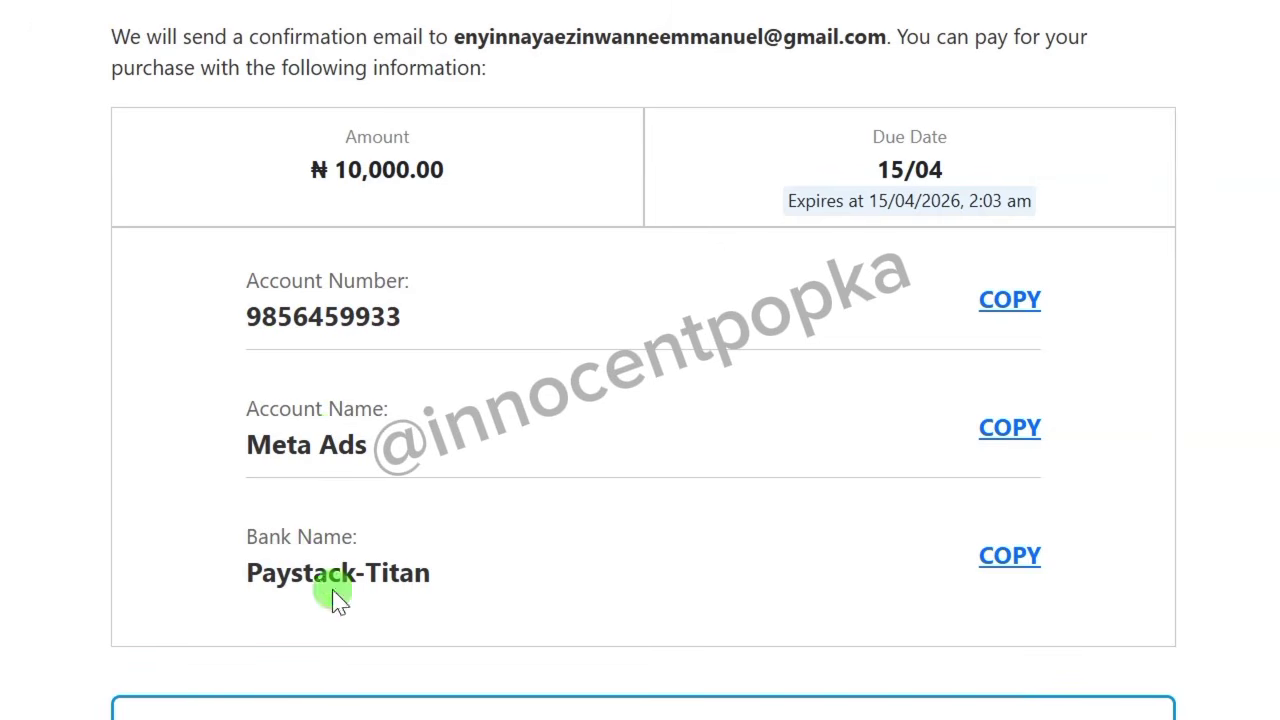
scroll(337, 591, down, 1)
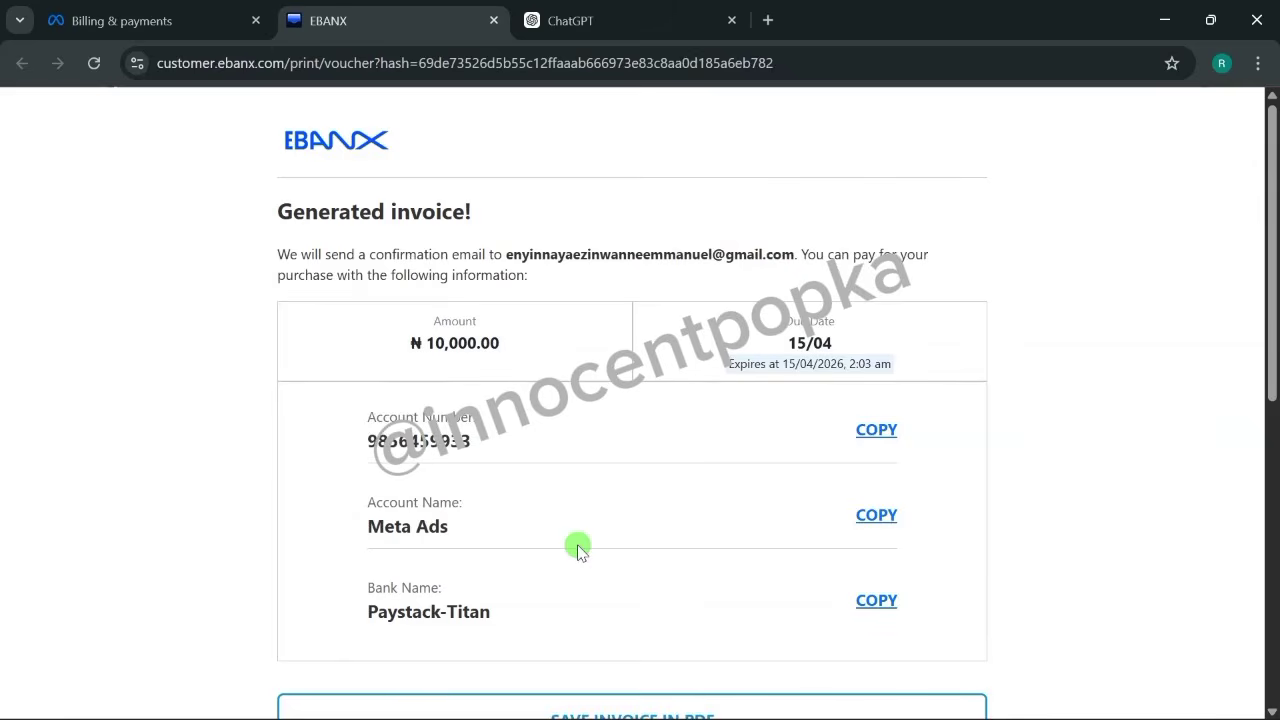
scroll(511, 654, down, 2)
scroll(515, 635, up, 2)
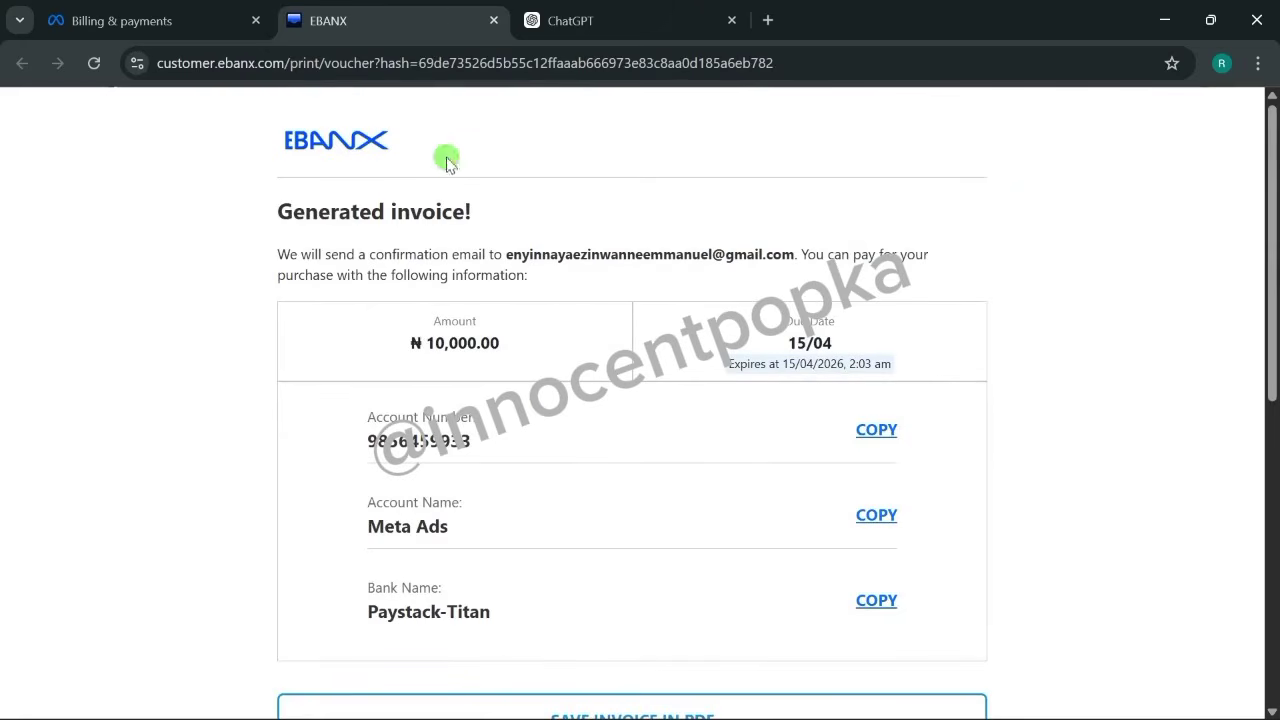
click(493, 20)
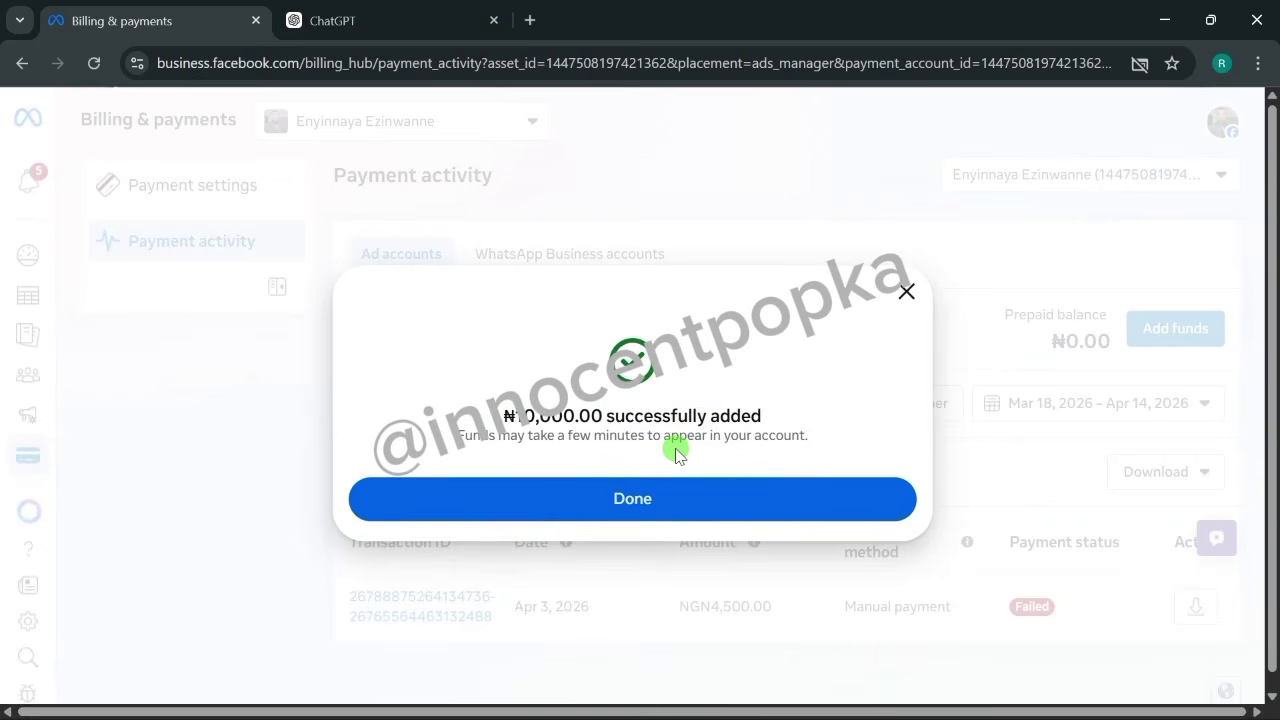
Dismiss the ₦10,000 funds-added confirmation and go to the empty Campaigns list.
click(646, 503)
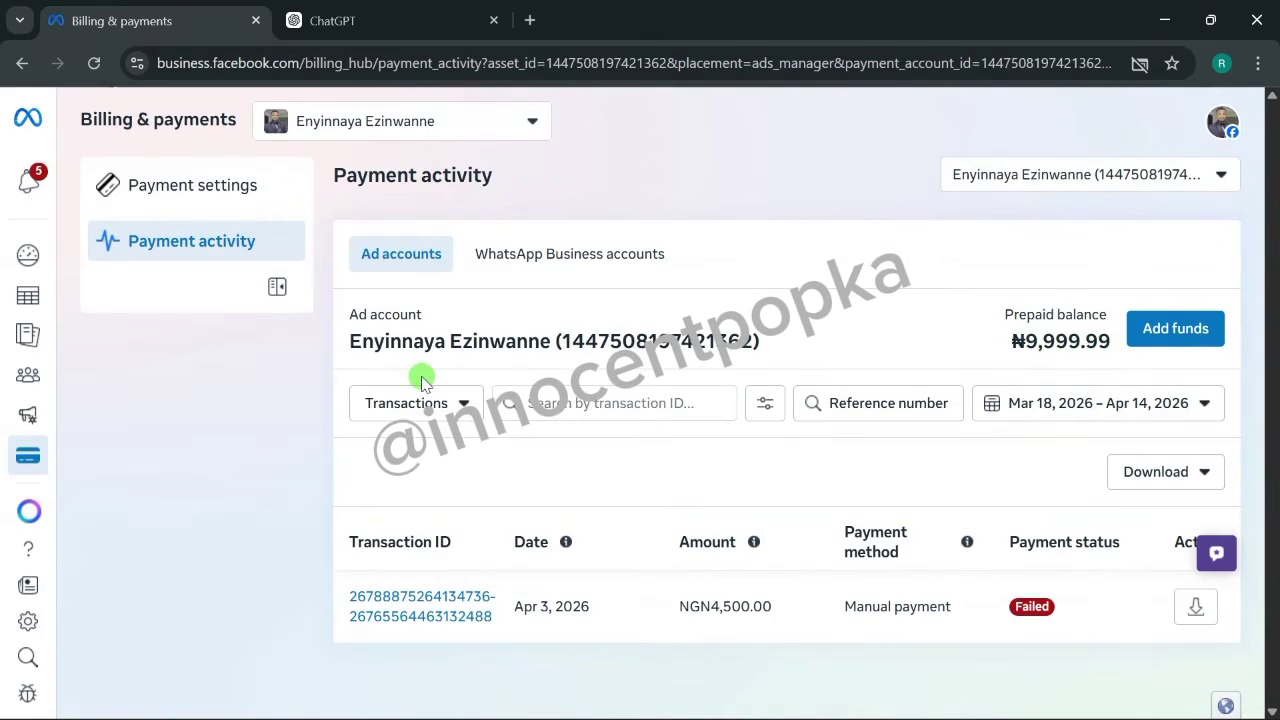
mouse_move(20, 440)
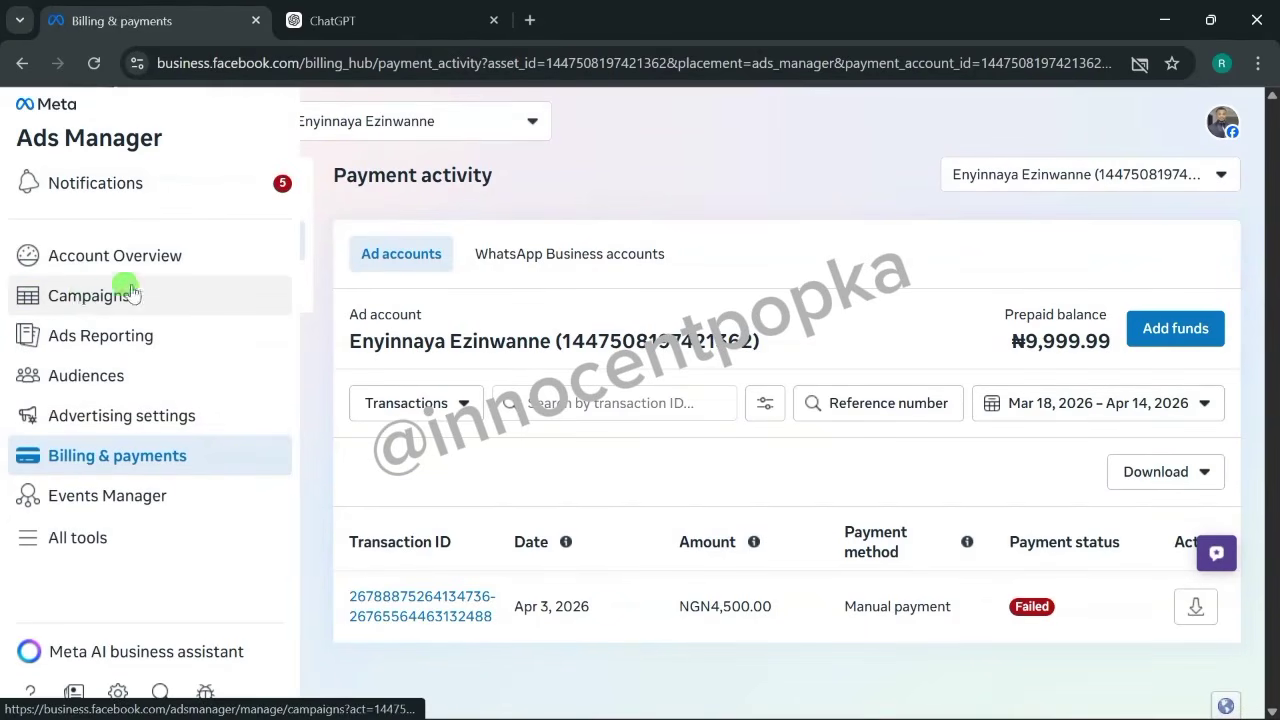
click(98, 295)
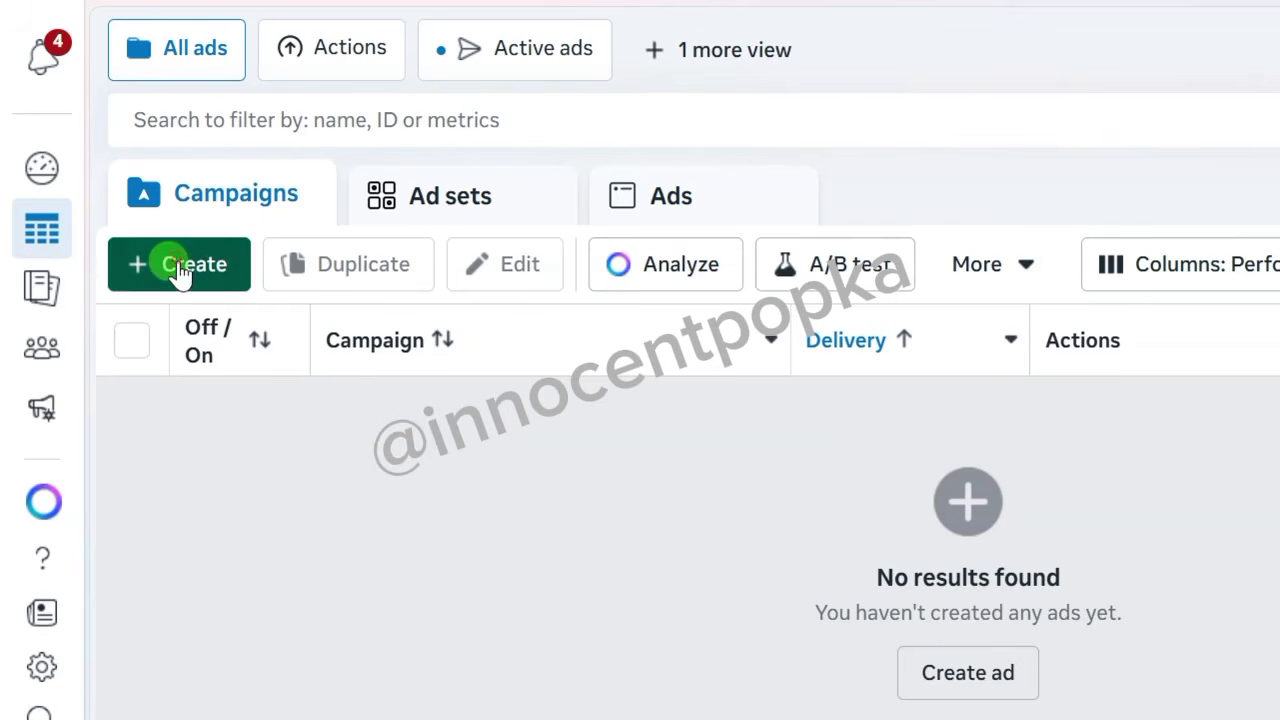
Start a new campaign and review the objectives with Auction as the buying type.
click(180, 268)
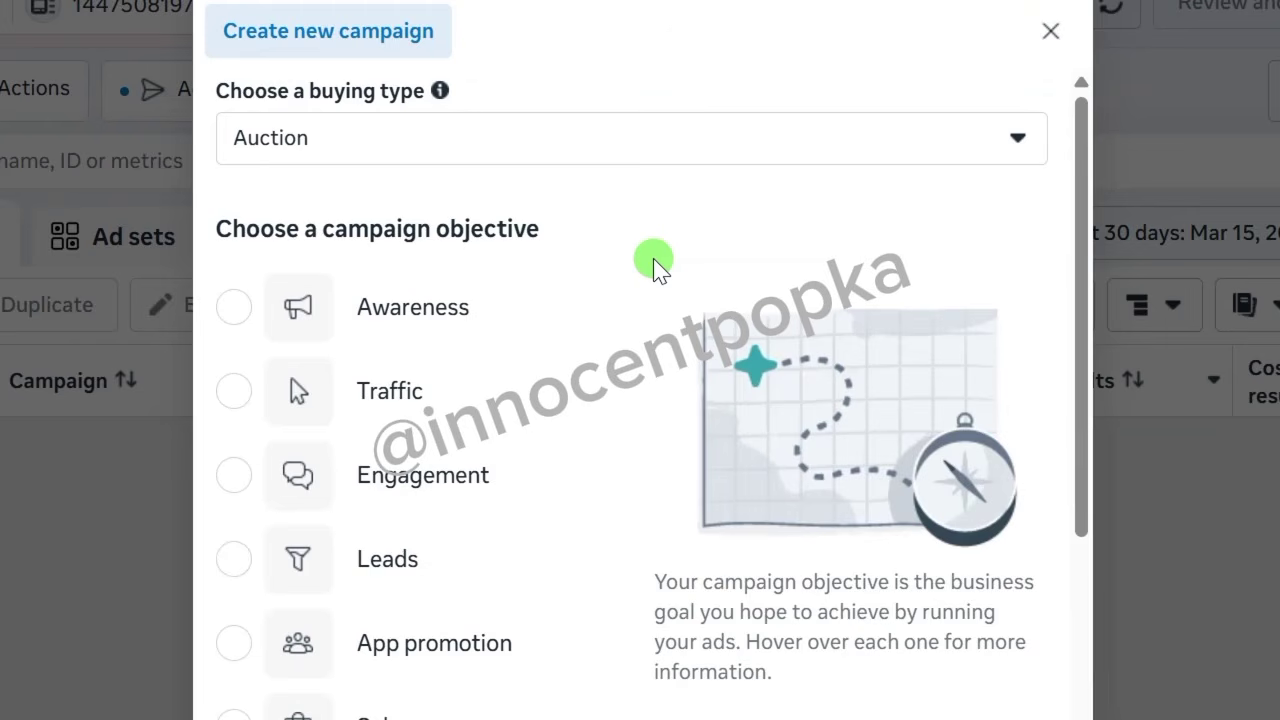
mouse_move(606, 314)
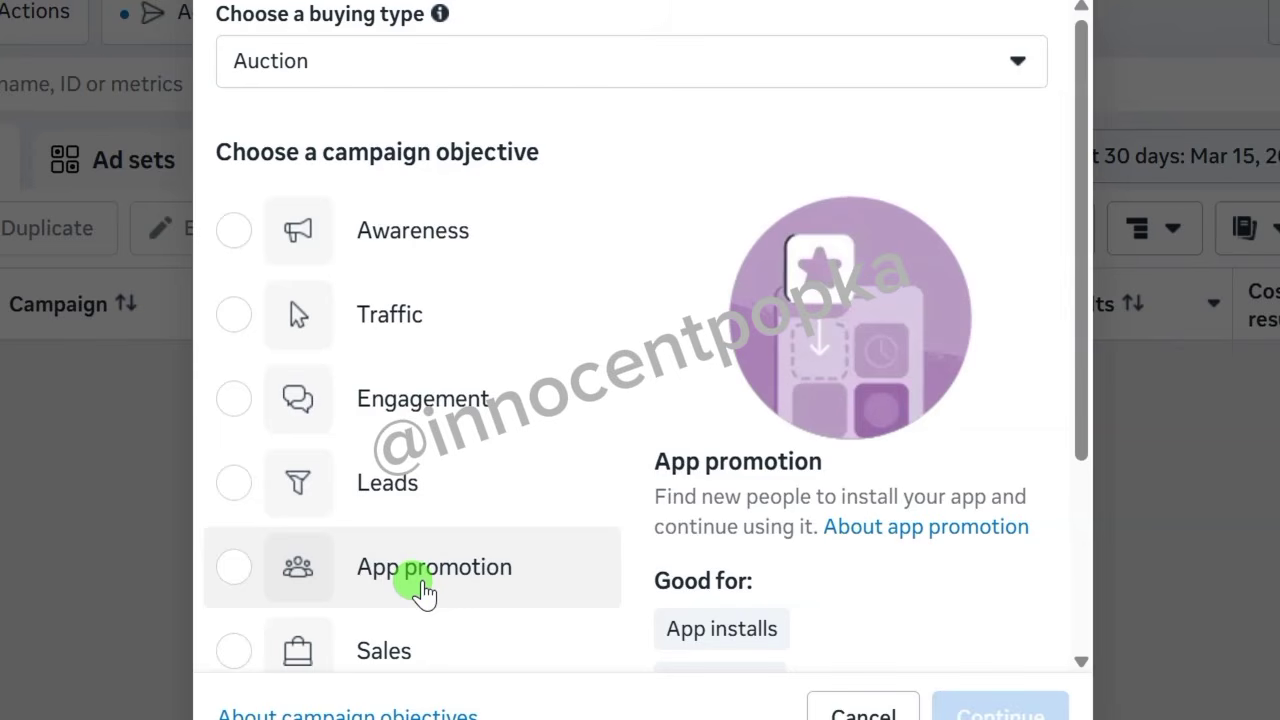
Pick Engagement as the new campaign's objective and continue to the draft.
scroll(430, 600, down, 2)
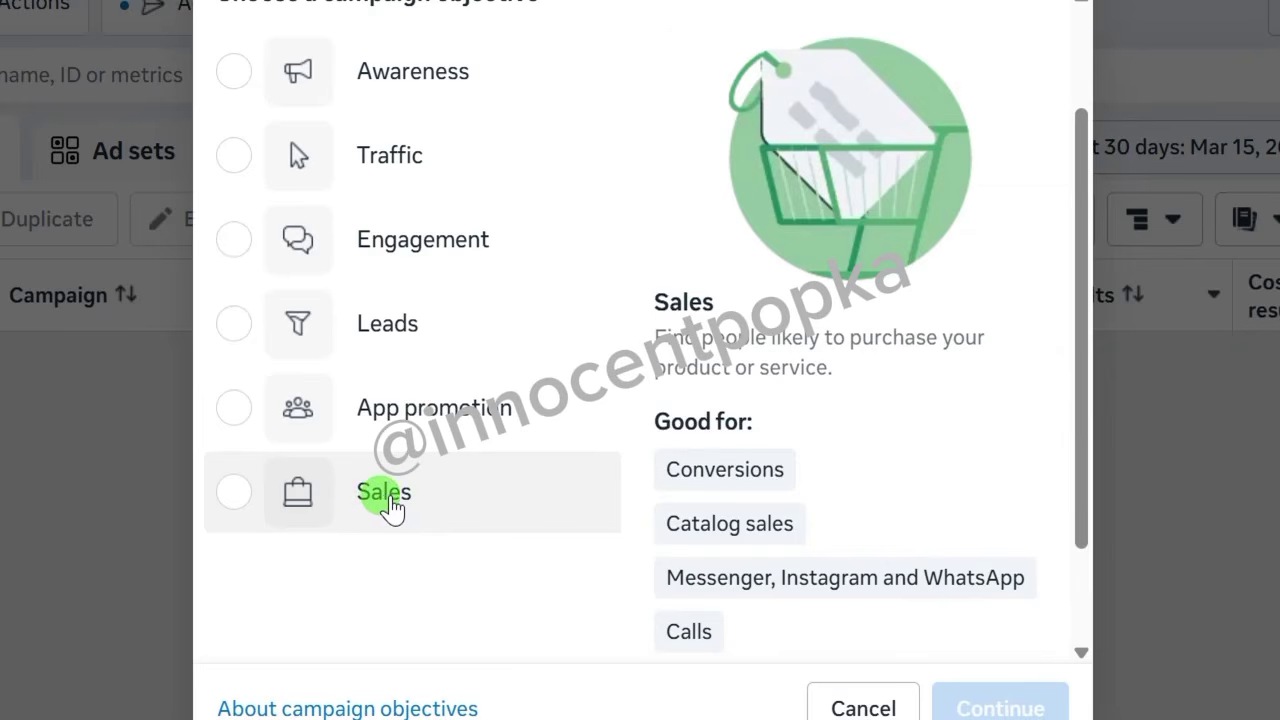
scroll(420, 500, up, 2)
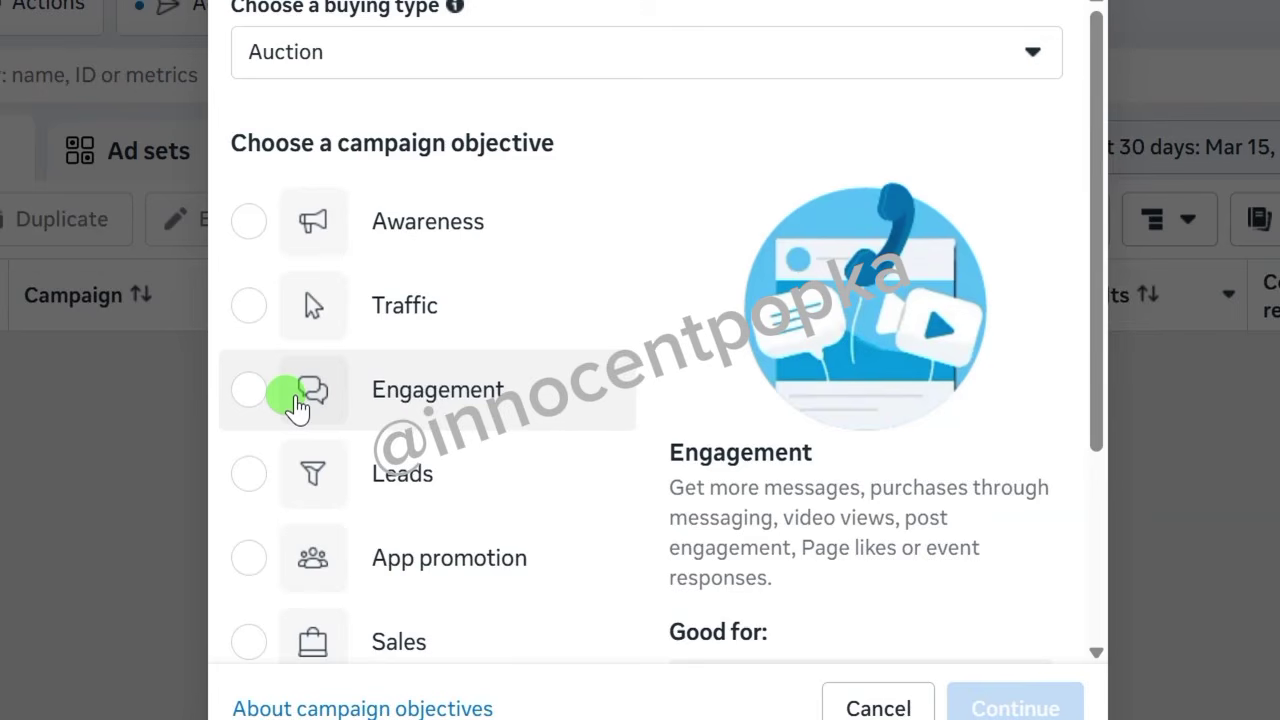
scroll(290, 430, down, 3)
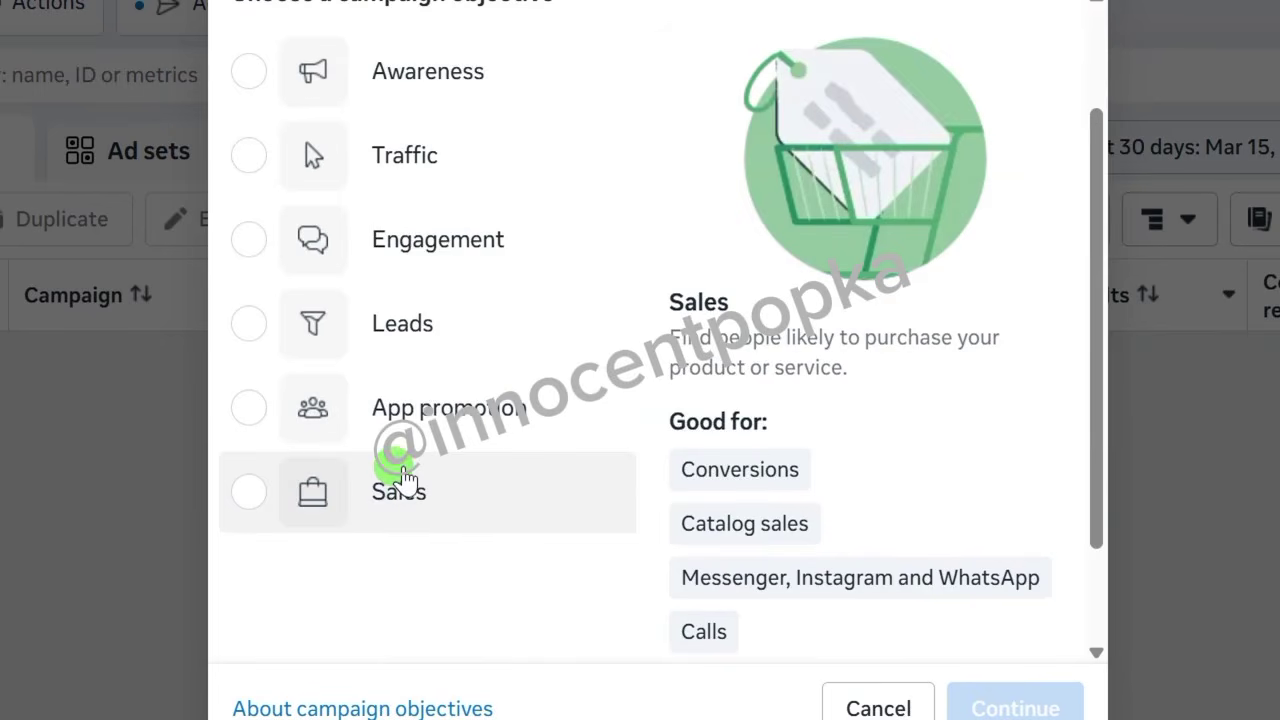
scroll(400, 471, up, 3)
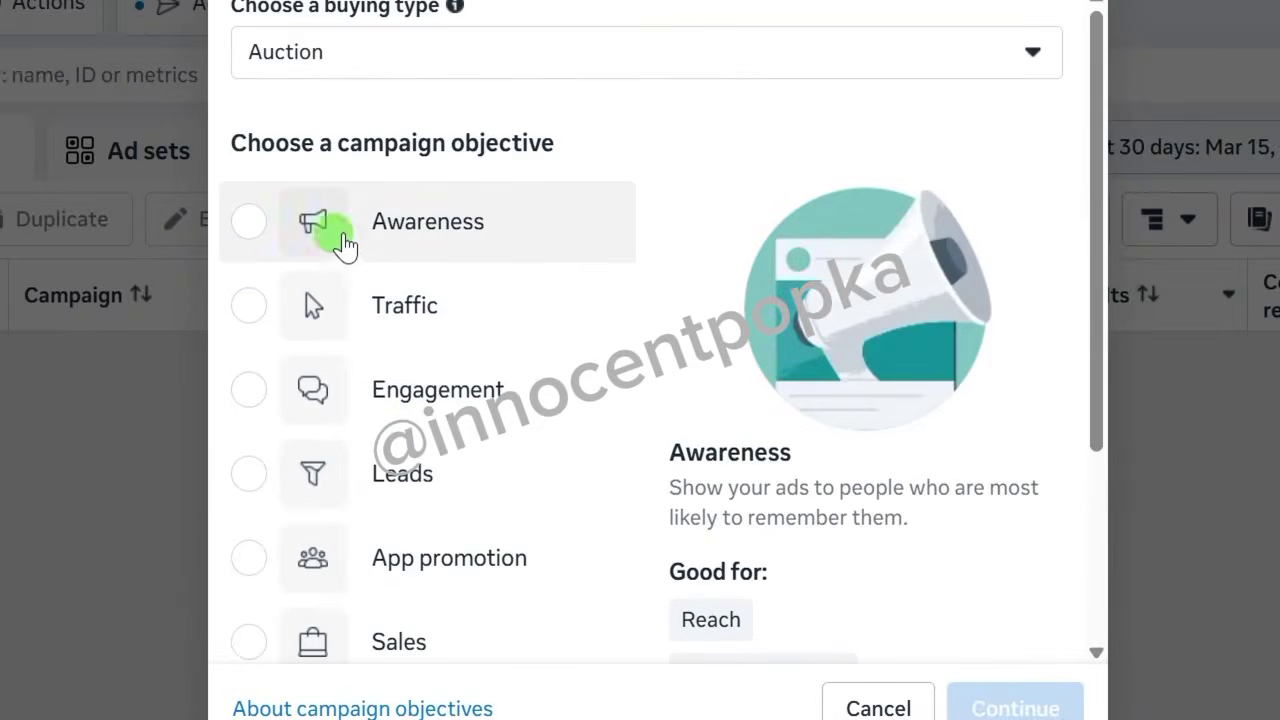
scroll(307, 390, down, 1)
scroll(257, 303, down, 1)
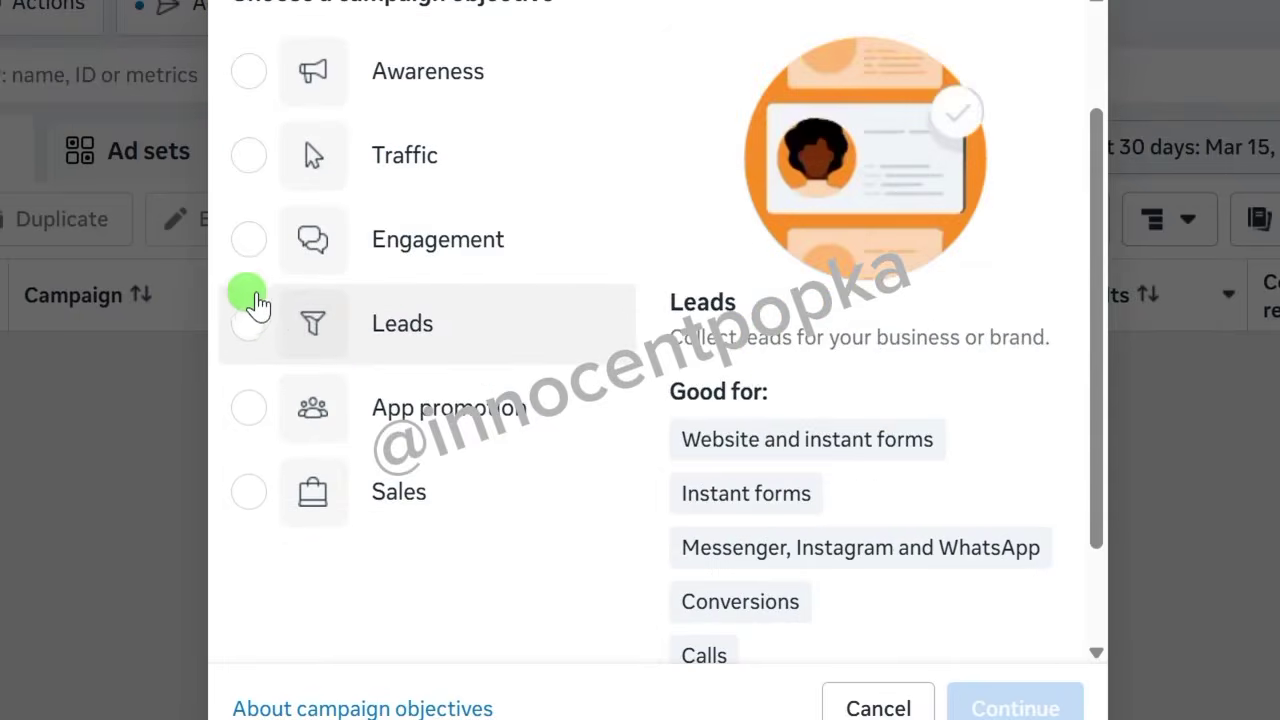
scroll(390, 210, down, 2)
scroll(388, 200, up, 3)
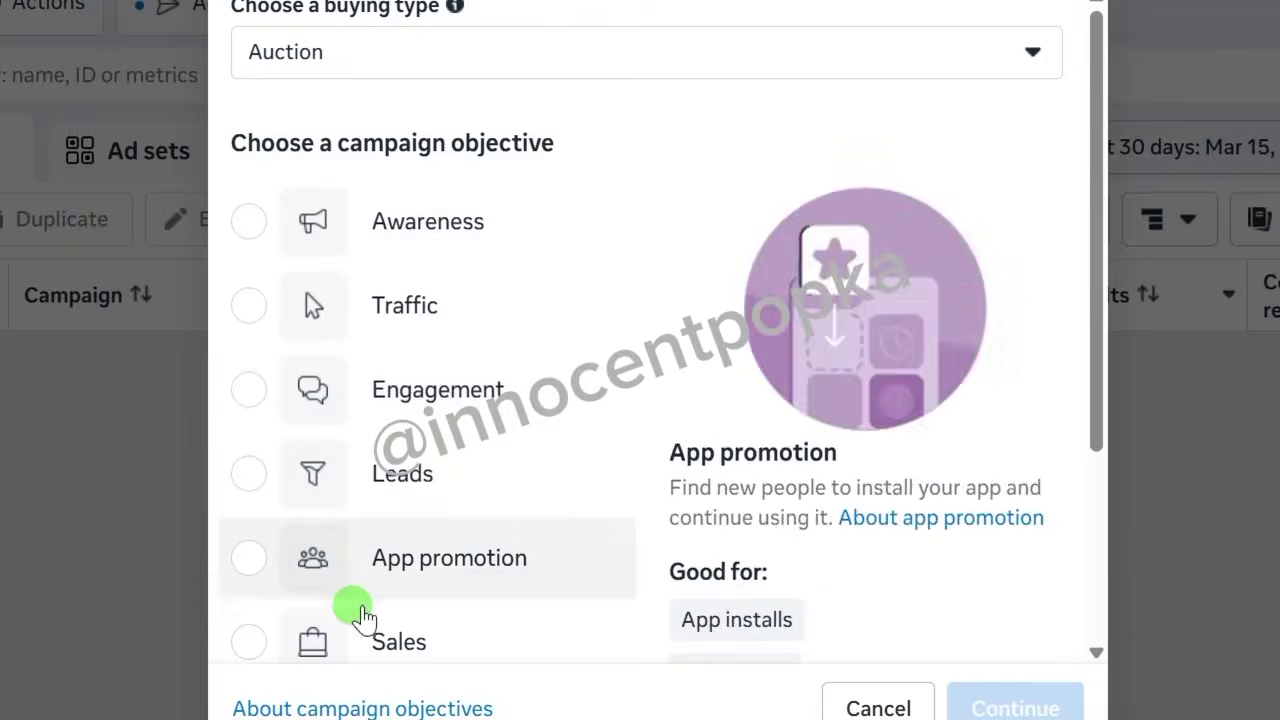
scroll(363, 612, down, 1)
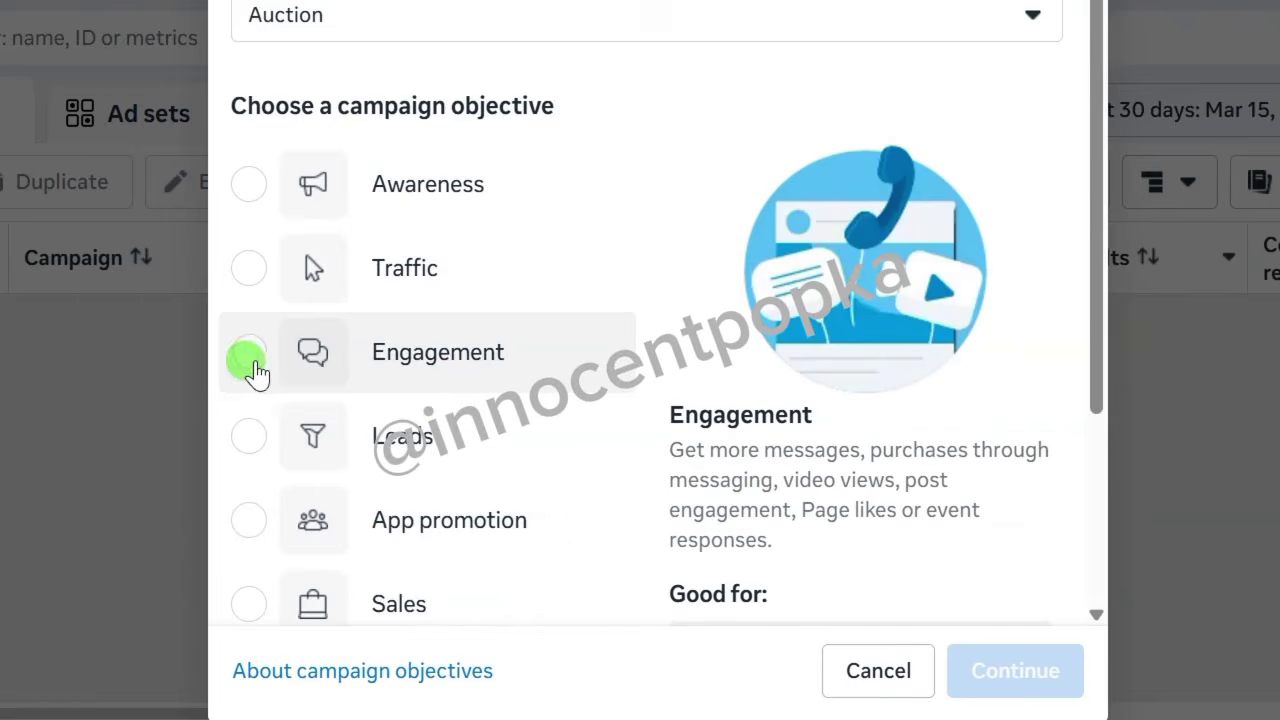
click(240, 360)
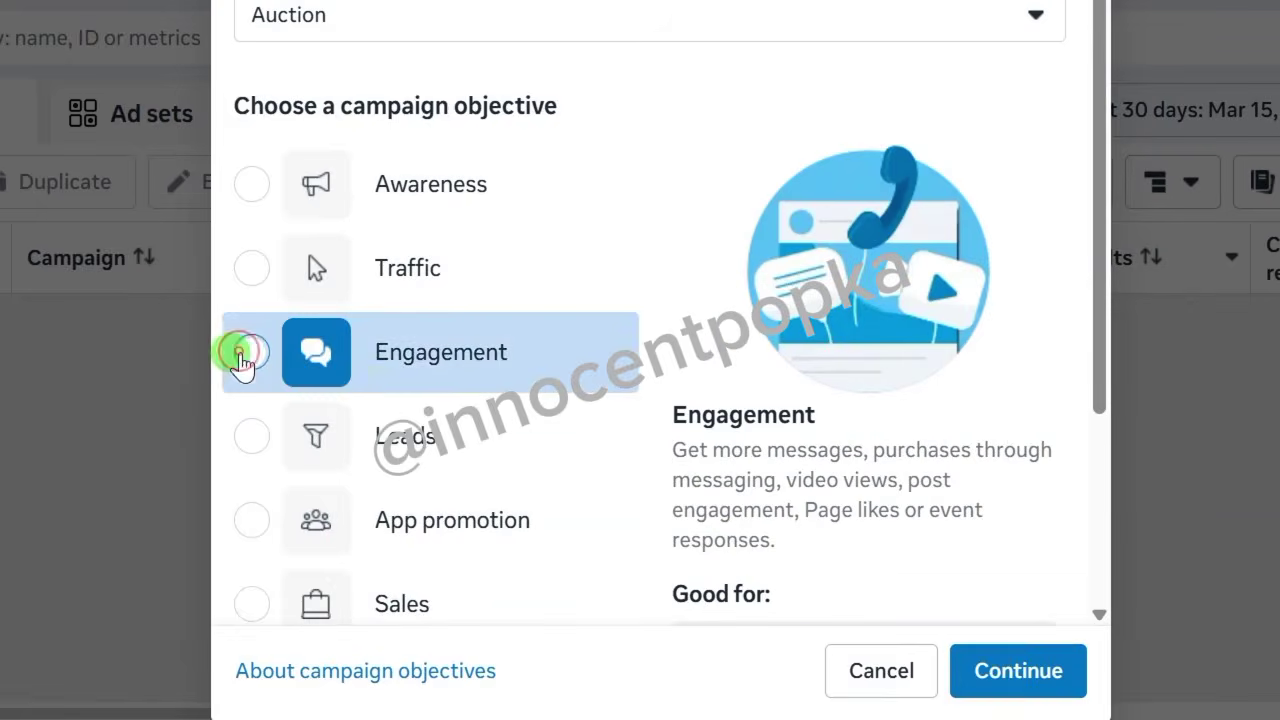
scroll(594, 449, down, 2)
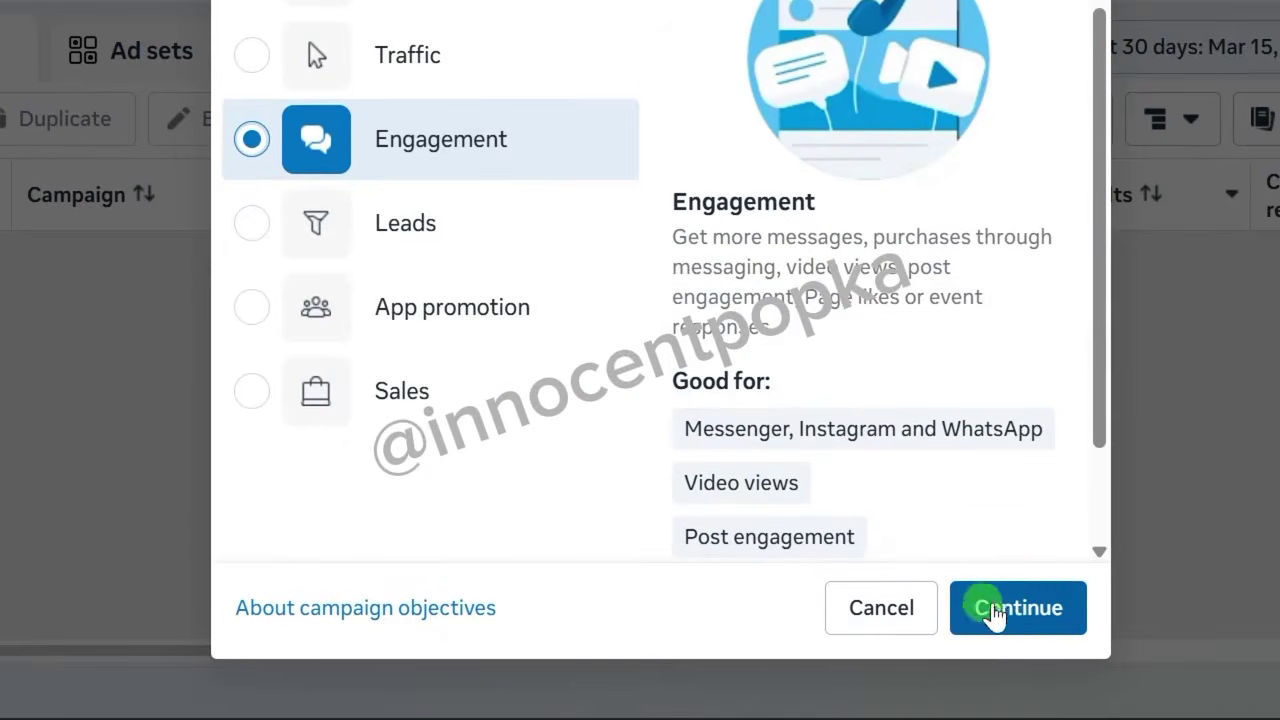
click(1022, 622)
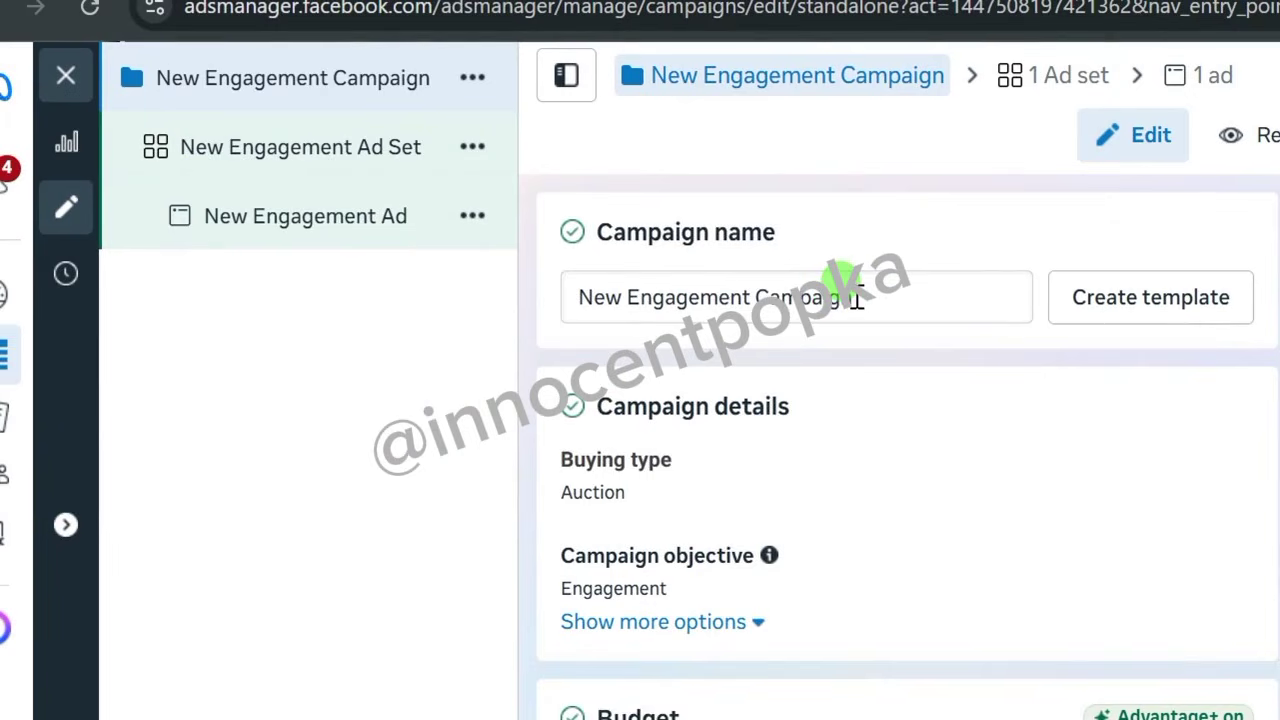
Rename New Engagement Campaign to 'Followers Ad' and copy that name.
drag(858, 297, 563, 297)
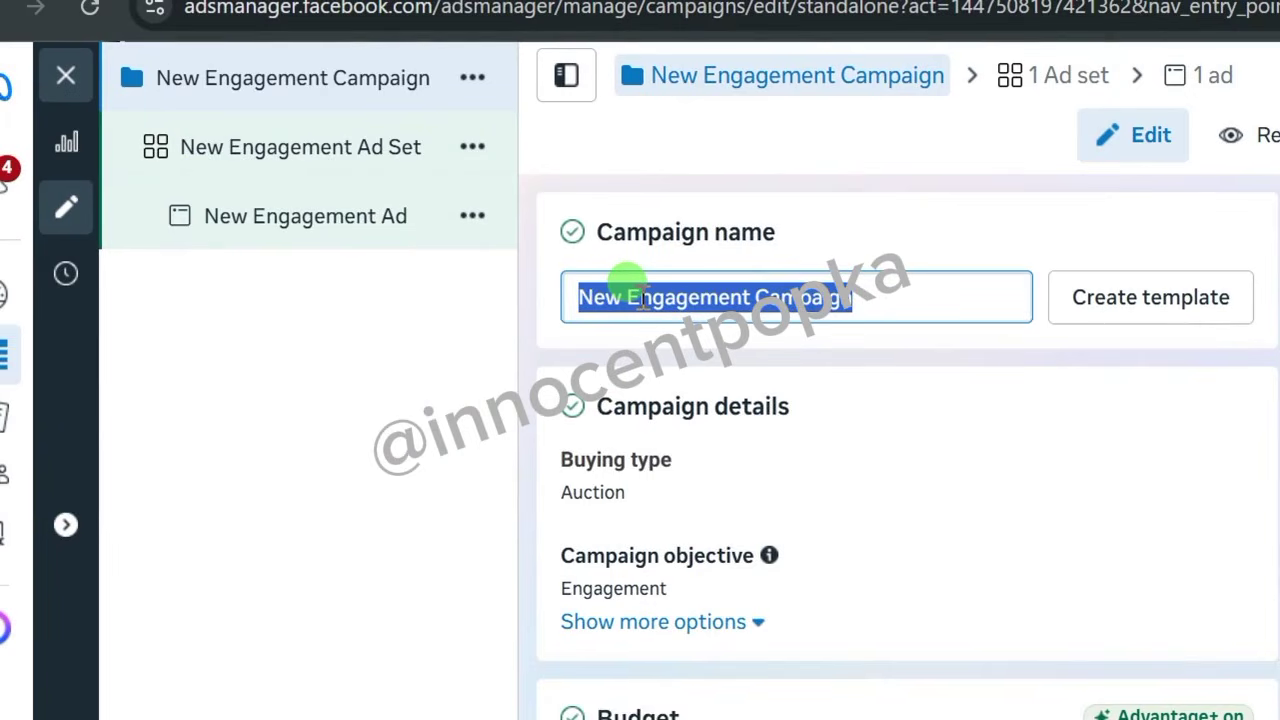
text(Followers Ad)
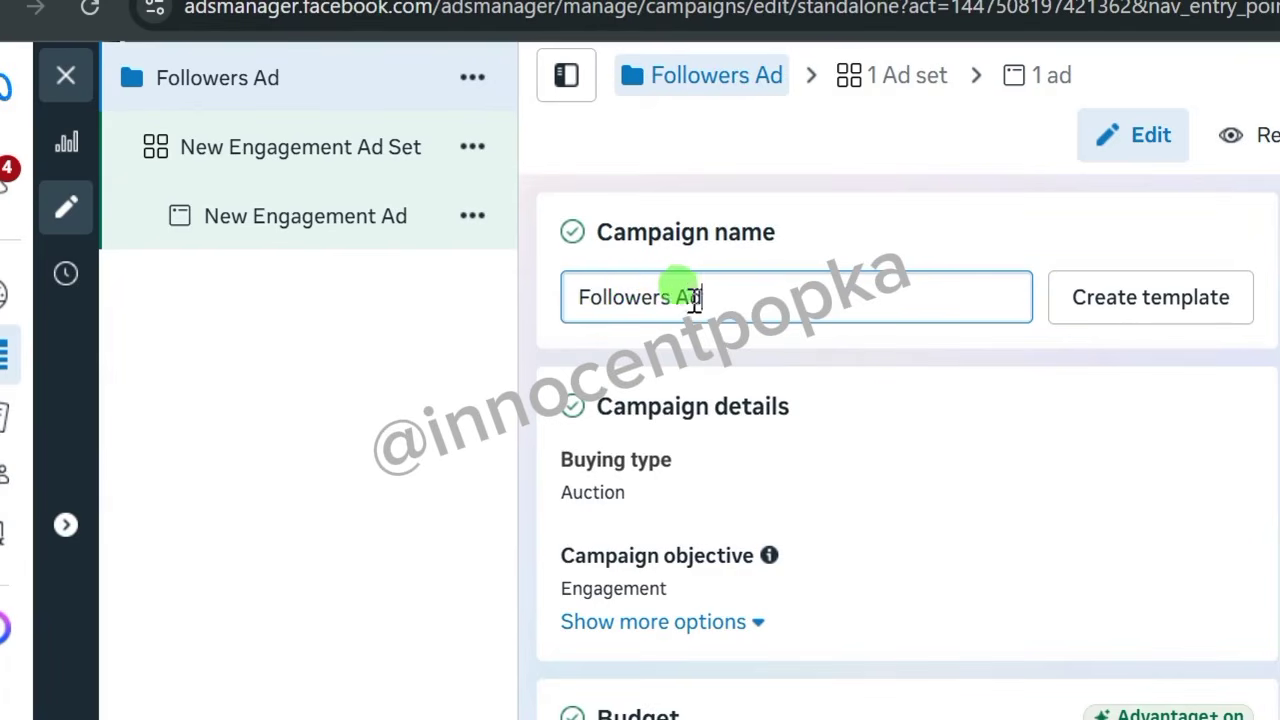
drag(723, 289, 580, 297)
right_click(586, 298)
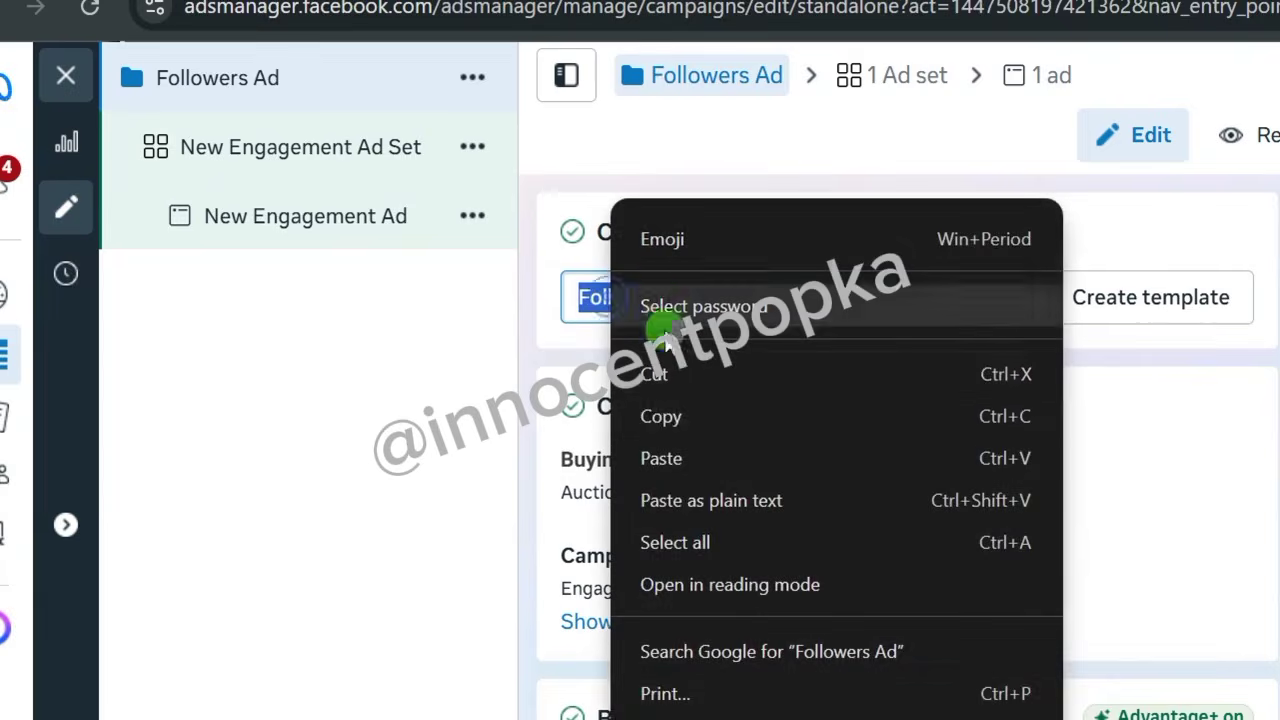
click(663, 414)
click(793, 316)
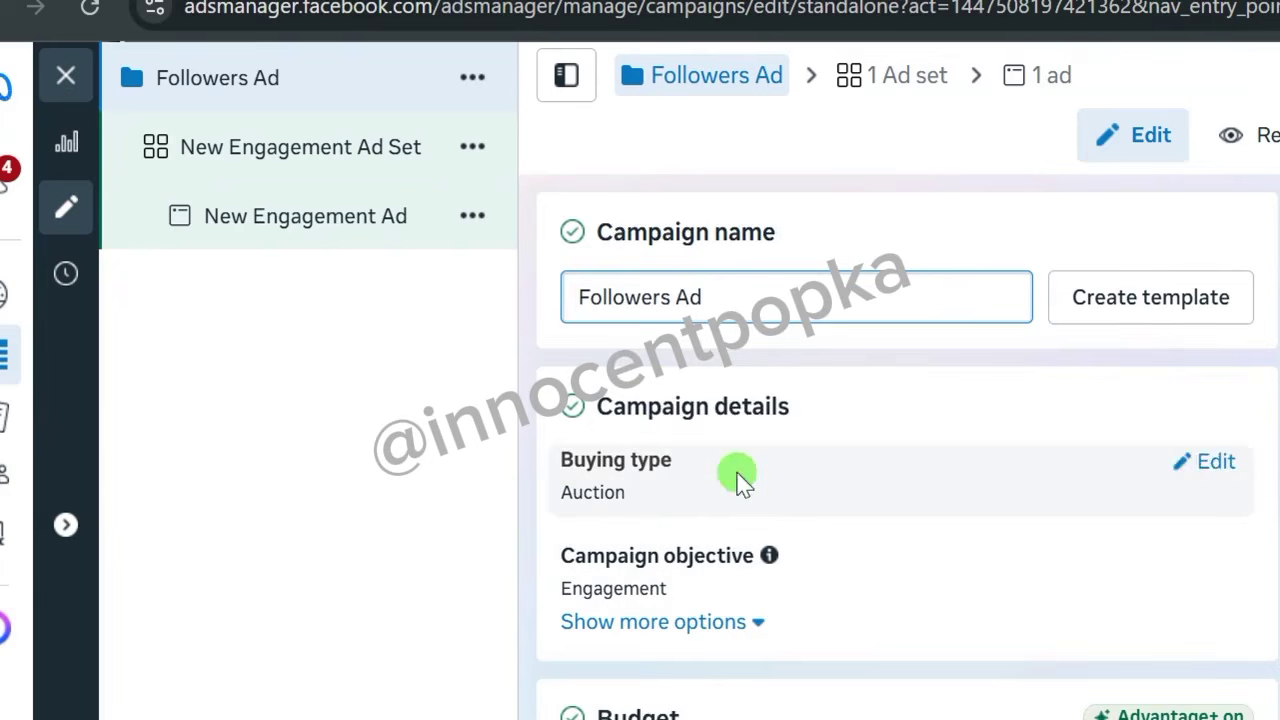
Switch the Followers Ad budget strategy from Campaign budget to Ad set budget.
scroll(632, 472, down, 2)
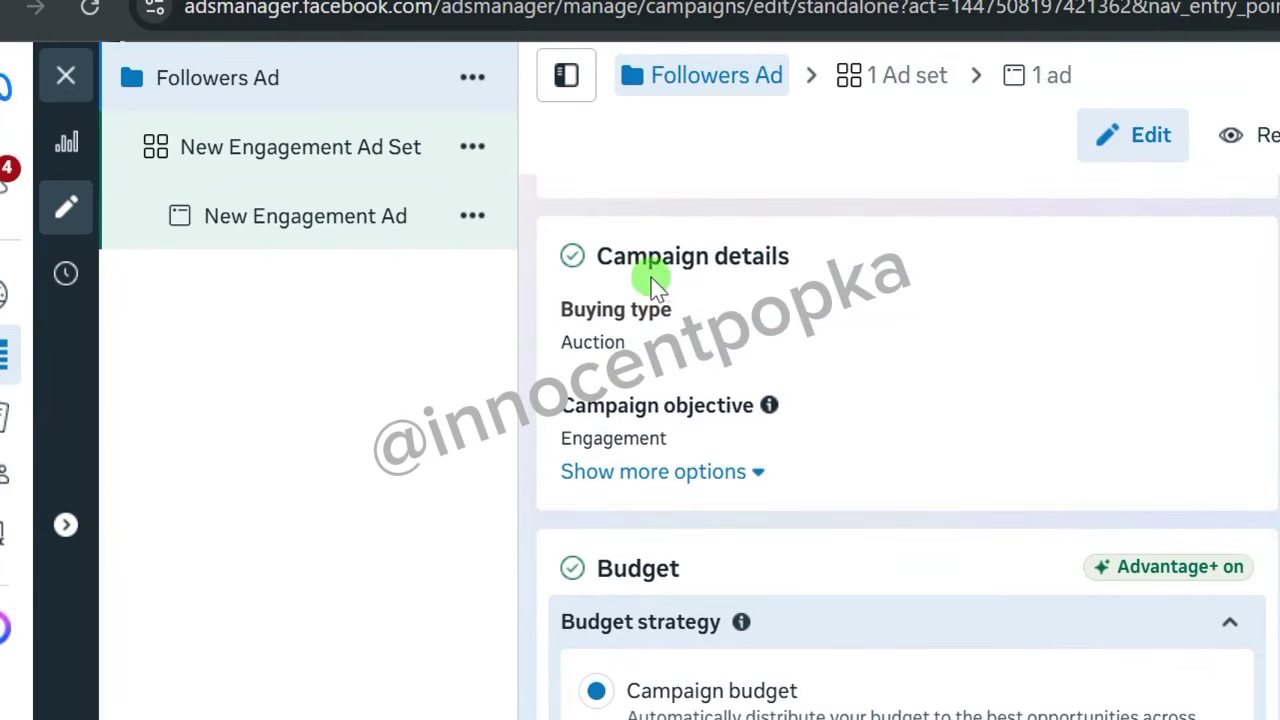
scroll(651, 351, down, 2)
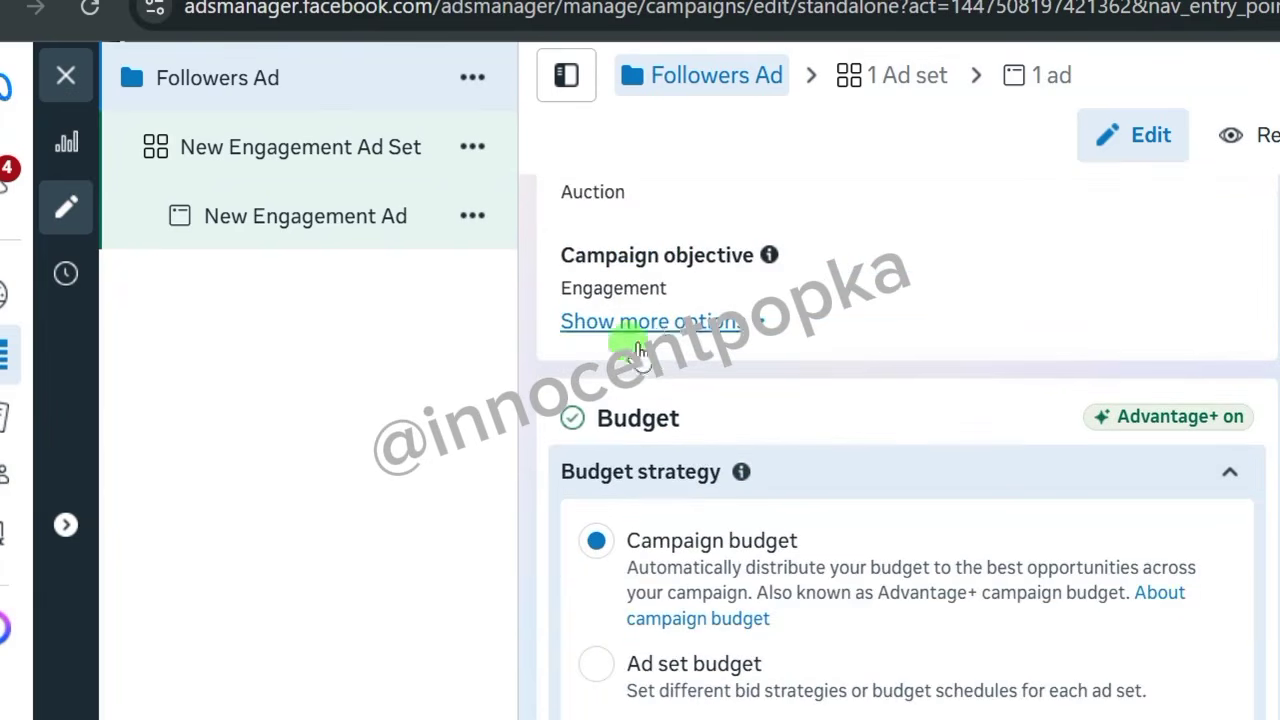
scroll(660, 358, down, 2)
scroll(570, 400, up, 2)
scroll(563, 420, down, 2)
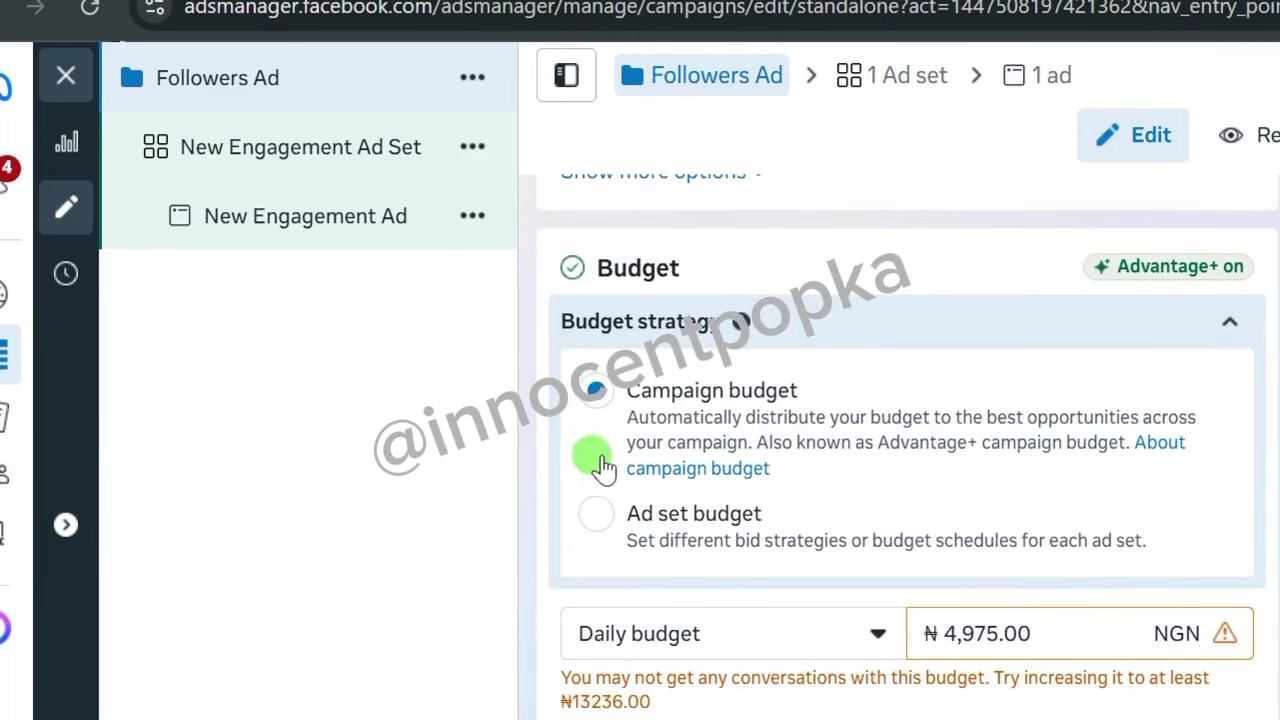
scroll(597, 430, down, 2)
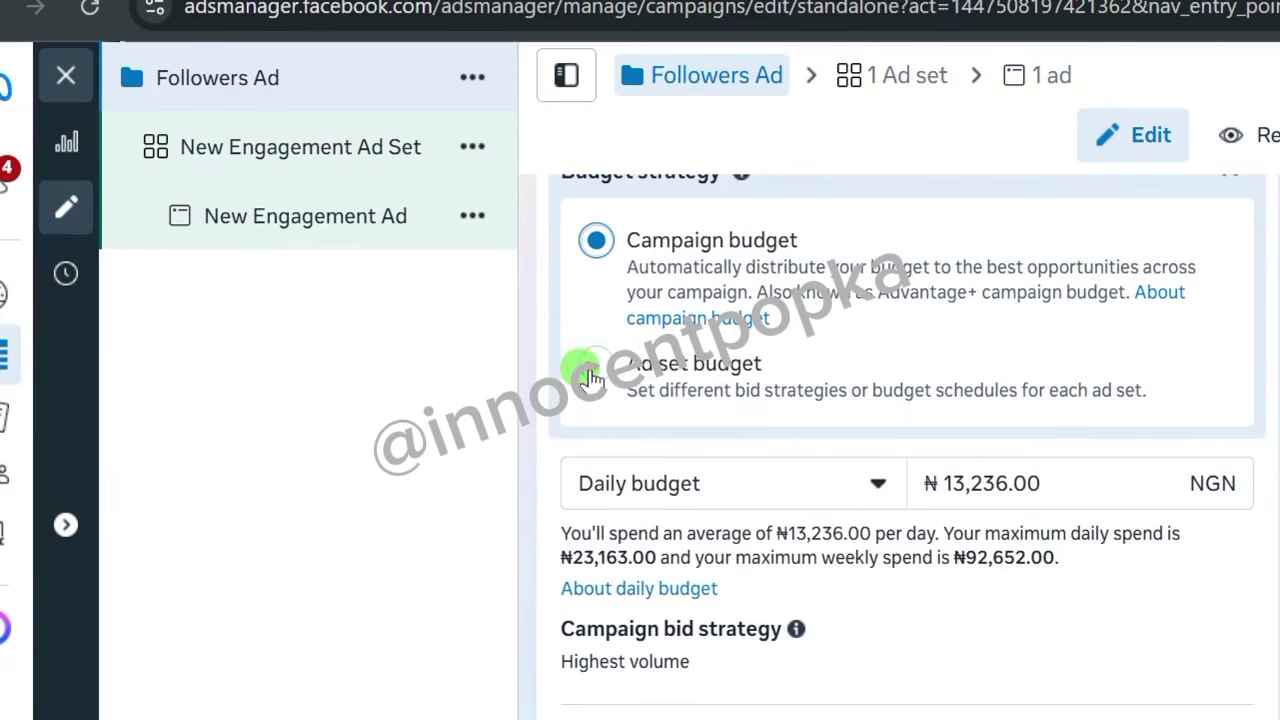
click(592, 366)
click(578, 468)
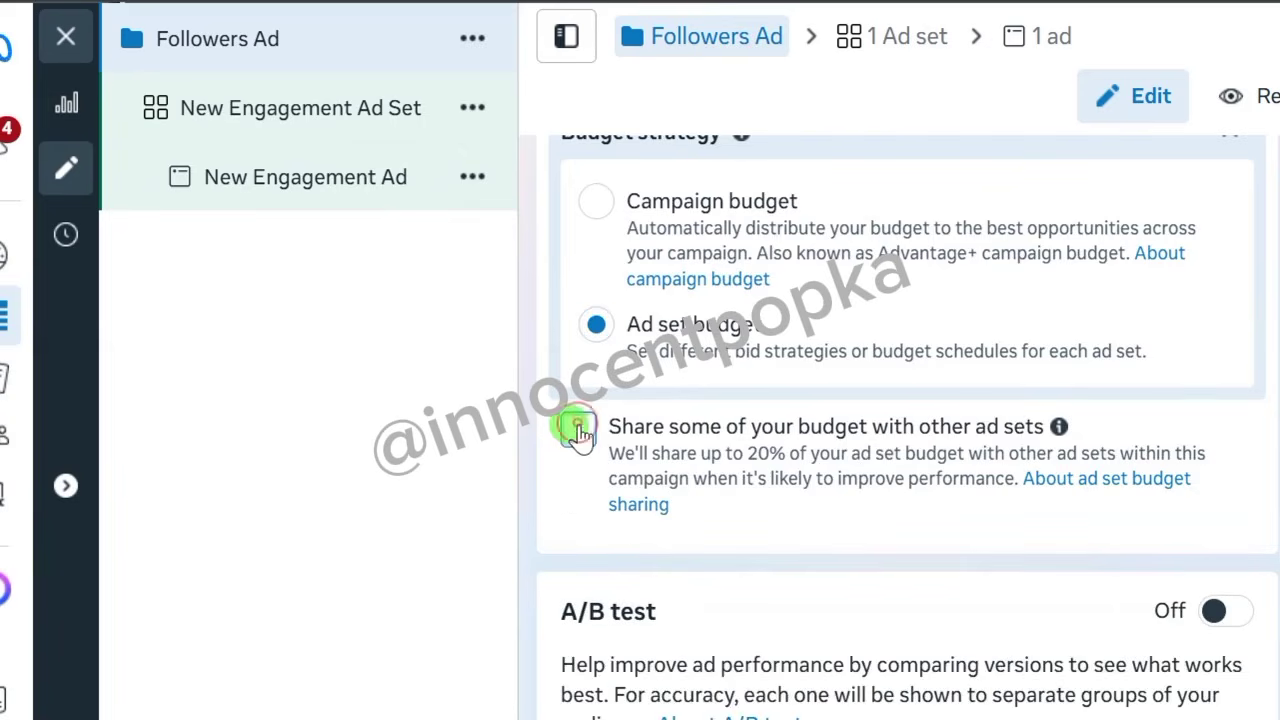
scroll(578, 430, down, 5)
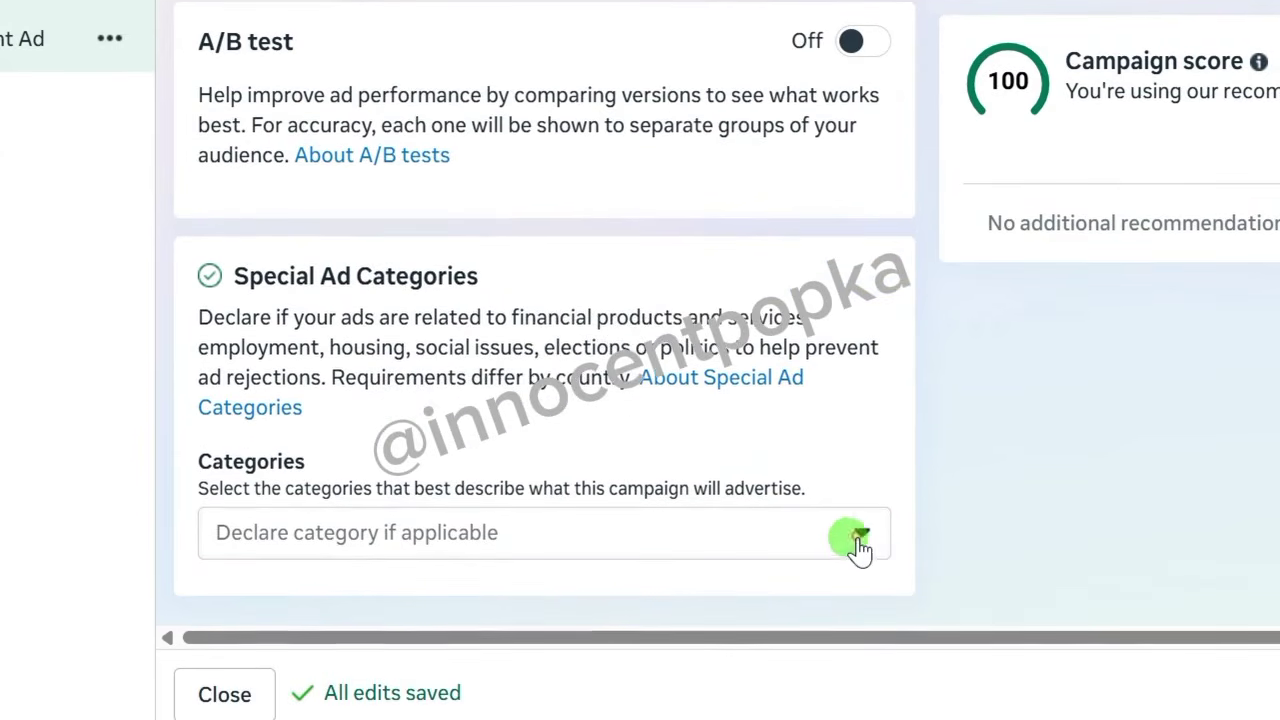
click(860, 545)
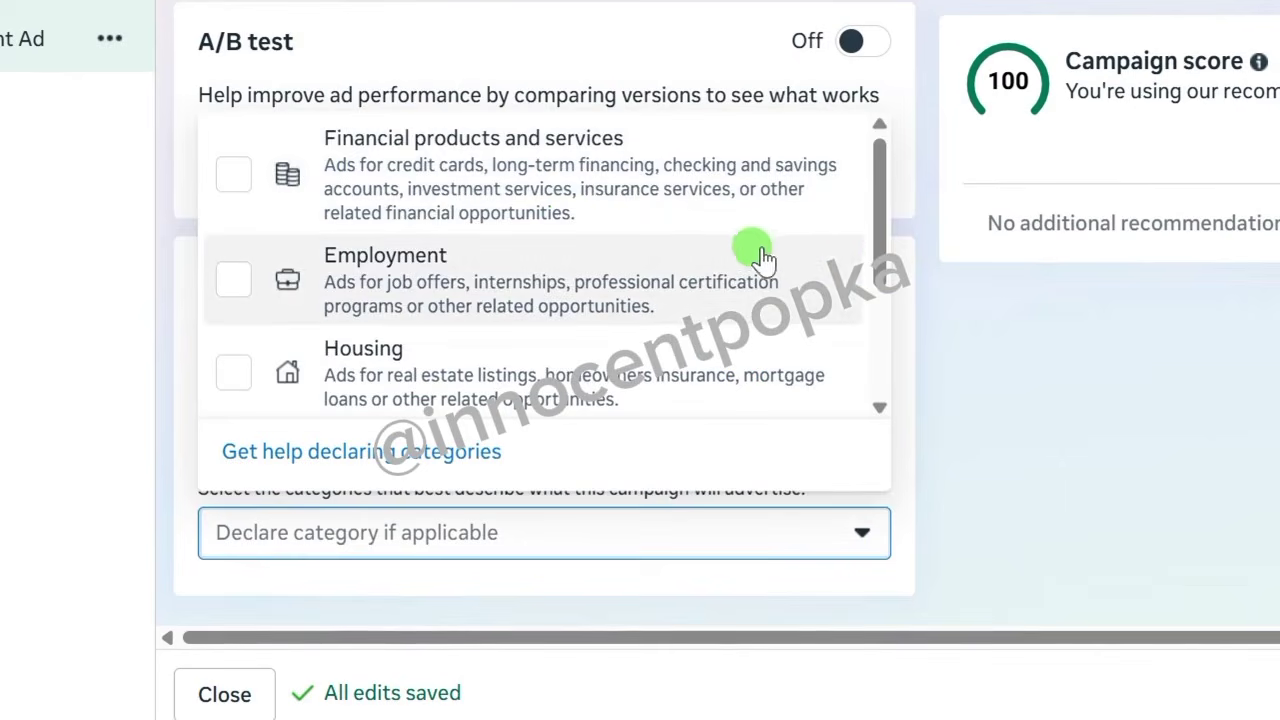
scroll(849, 255, down, 3)
scroll(748, 255, up, 3)
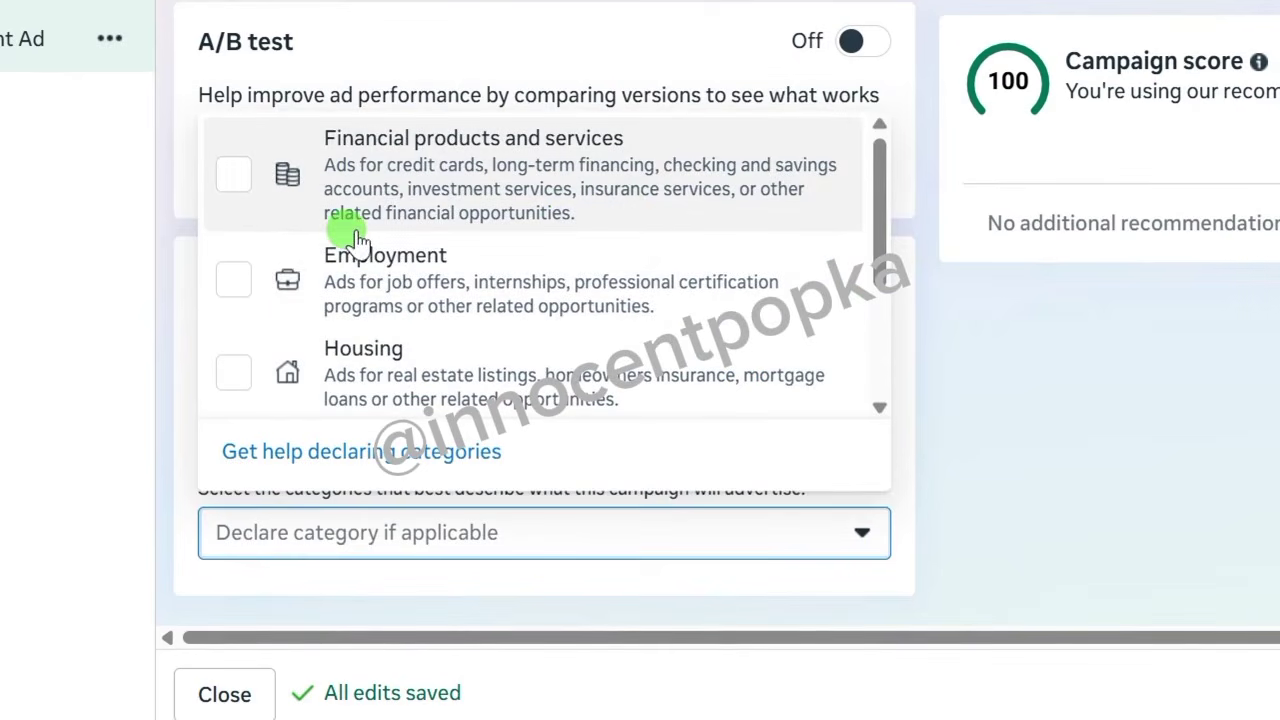
scroll(366, 286, down, 3)
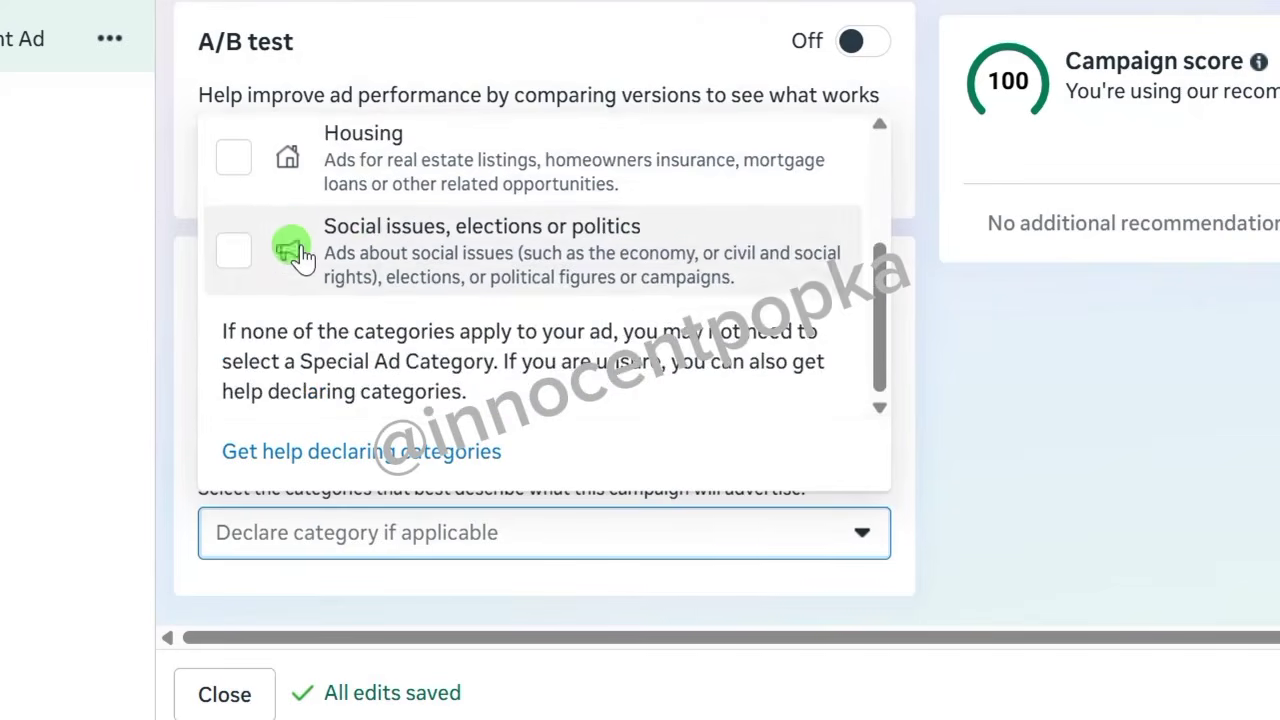
scroll(290, 240, up, 3)
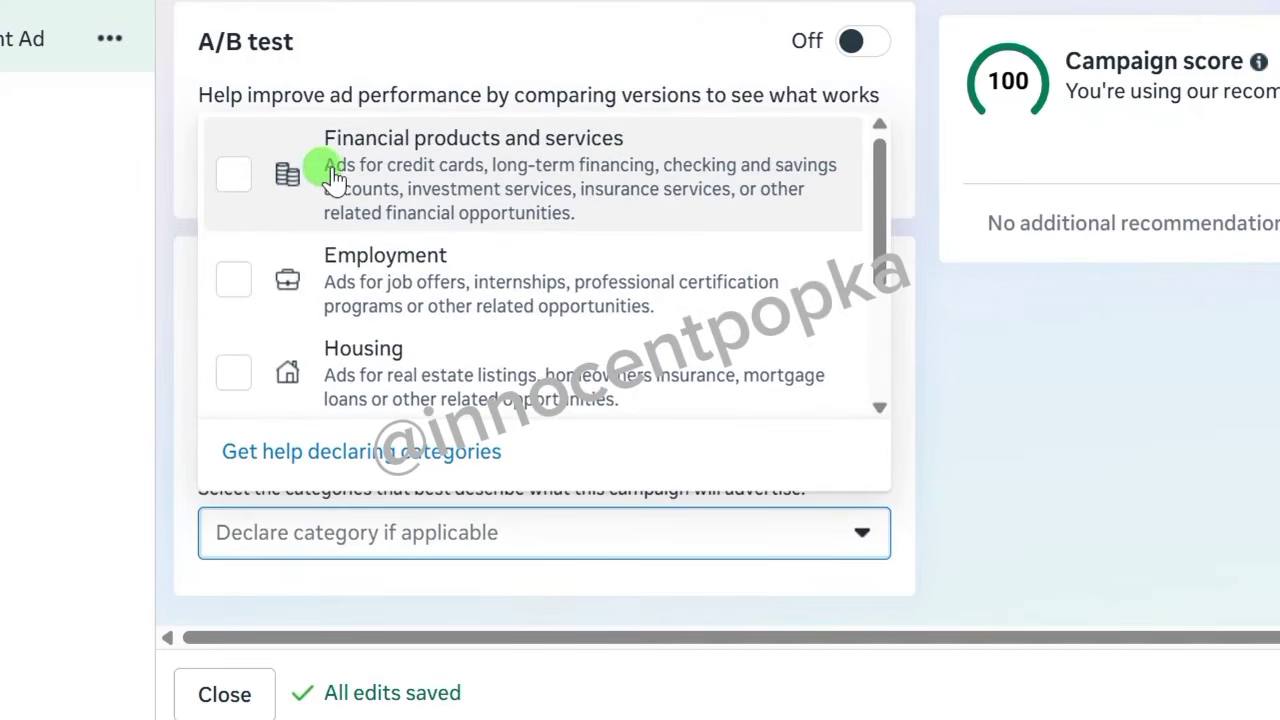
scroll(414, 257, down, 3)
scroll(366, 286, up, 3)
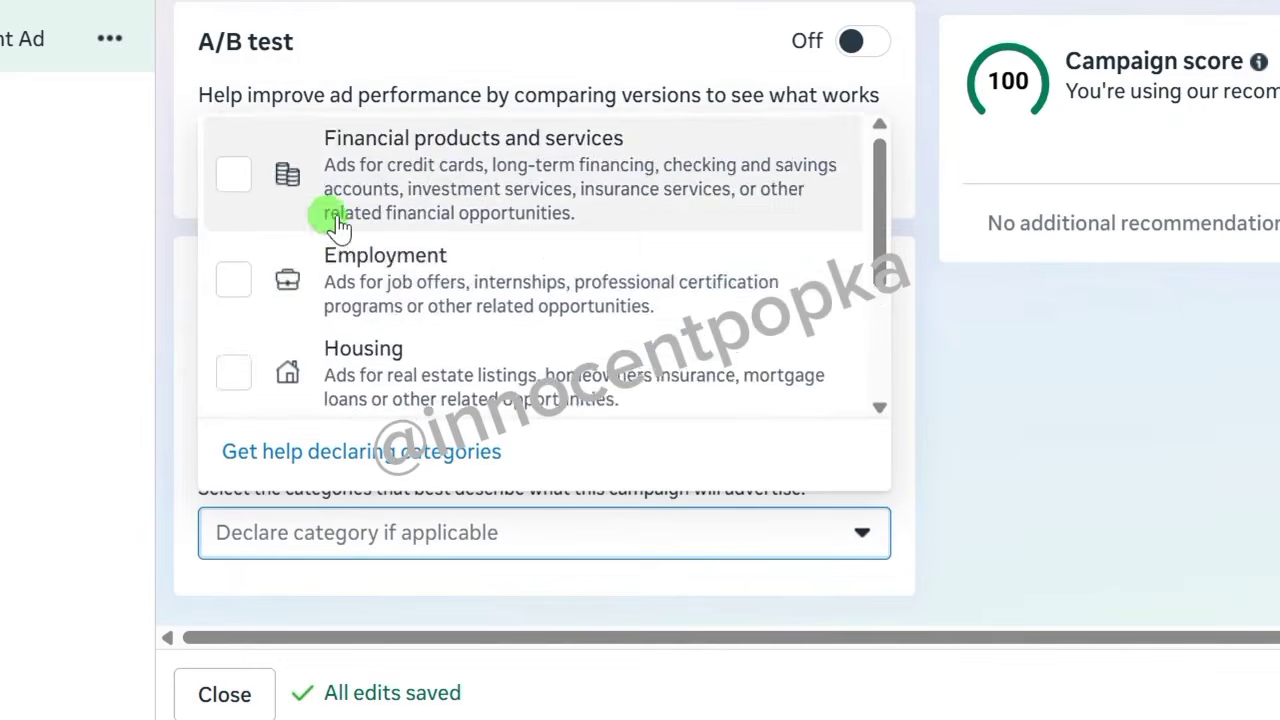
scroll(345, 250, down, 3)
scroll(330, 250, up, 3)
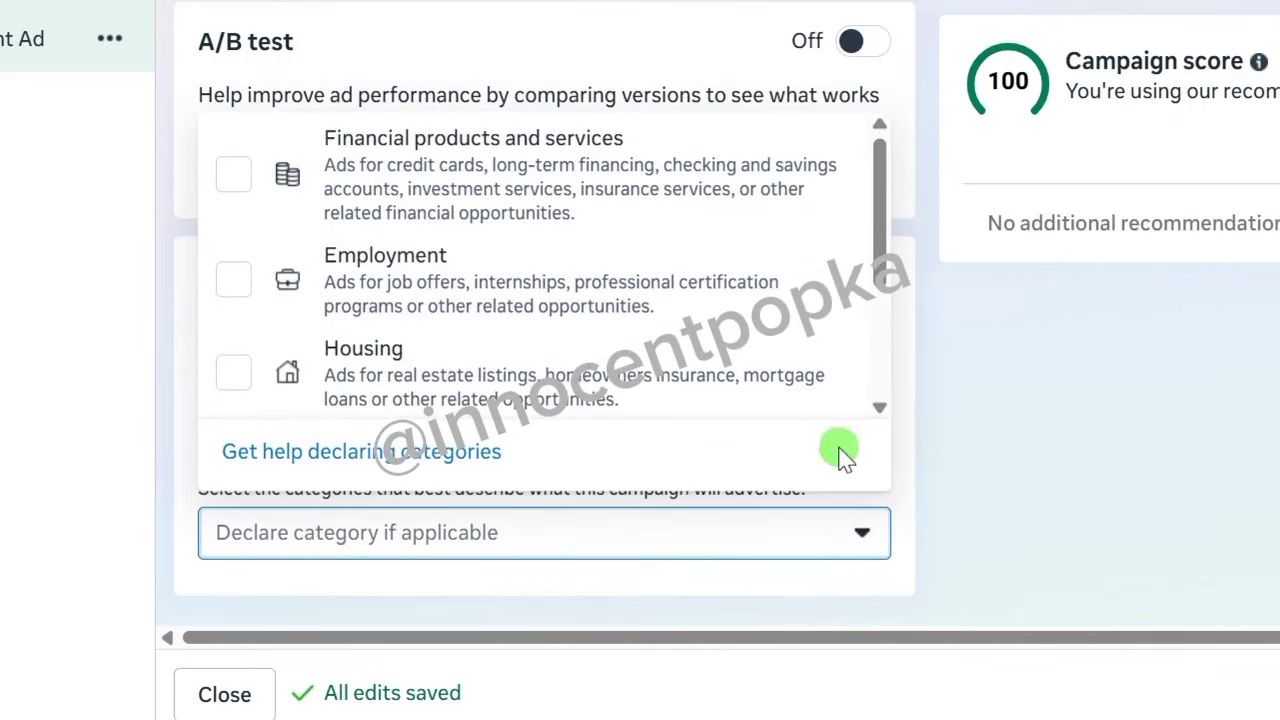
click(913, 503)
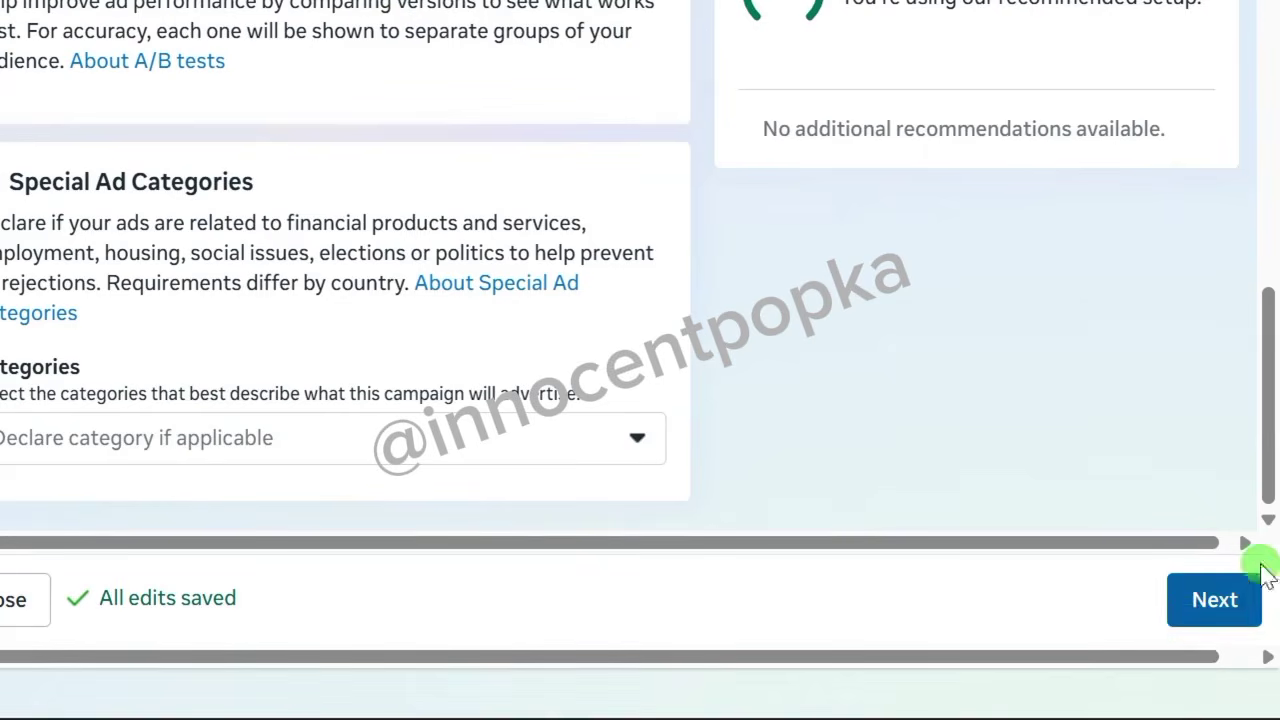
click(1214, 599)
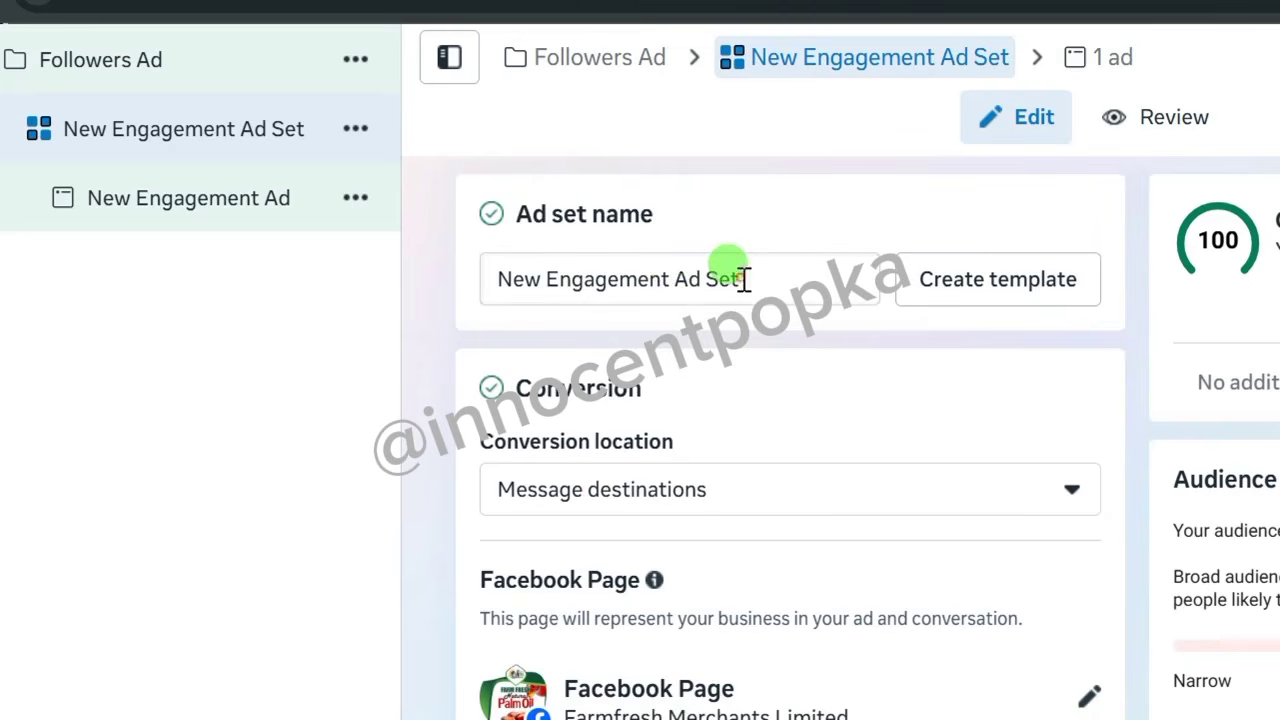
Paste 'Followers Ad set' over the existing ad set name.
drag(746, 279, 471, 278)
right_click(519, 276)
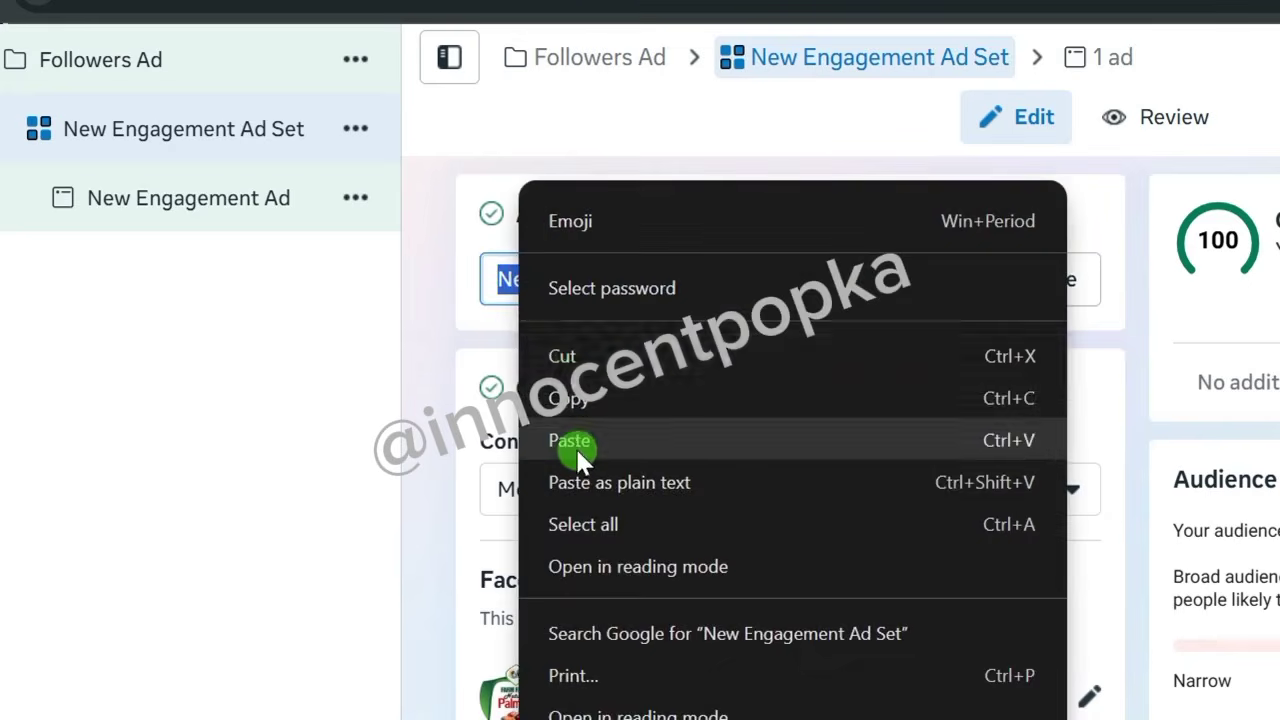
click(575, 447)
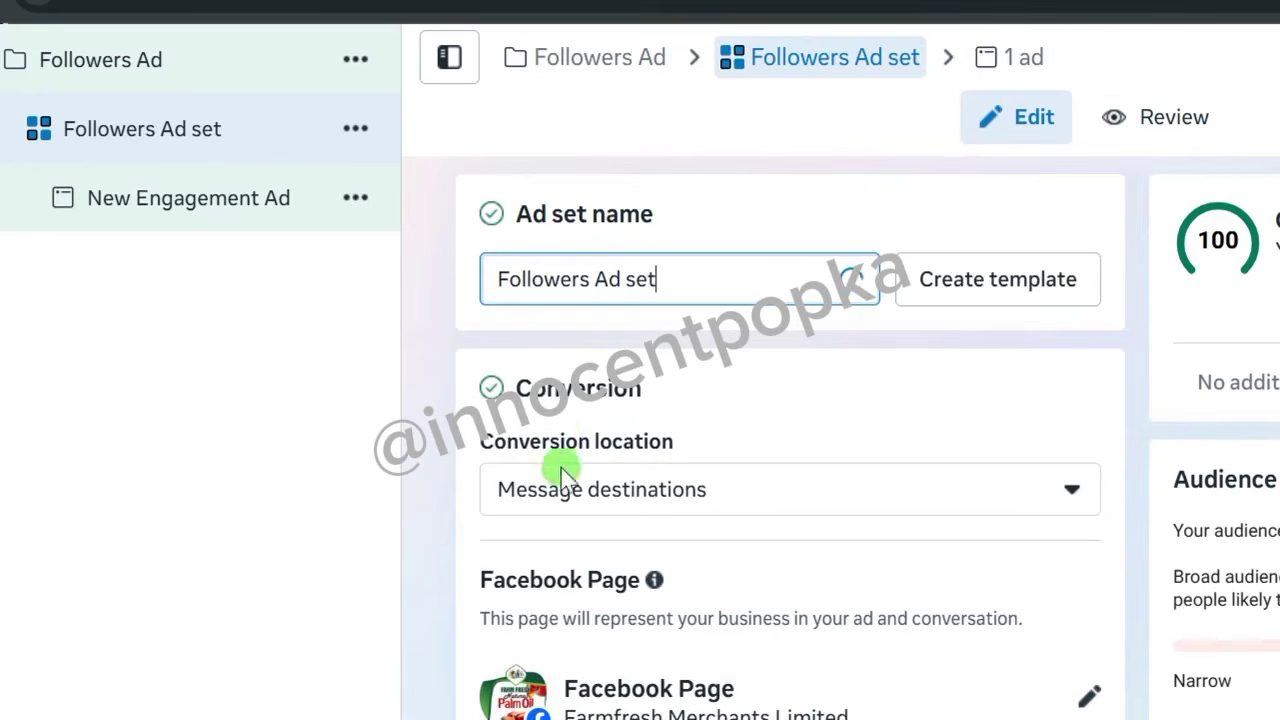
scroll(770, 612, down, 1)
scroll(770, 612, down, 3)
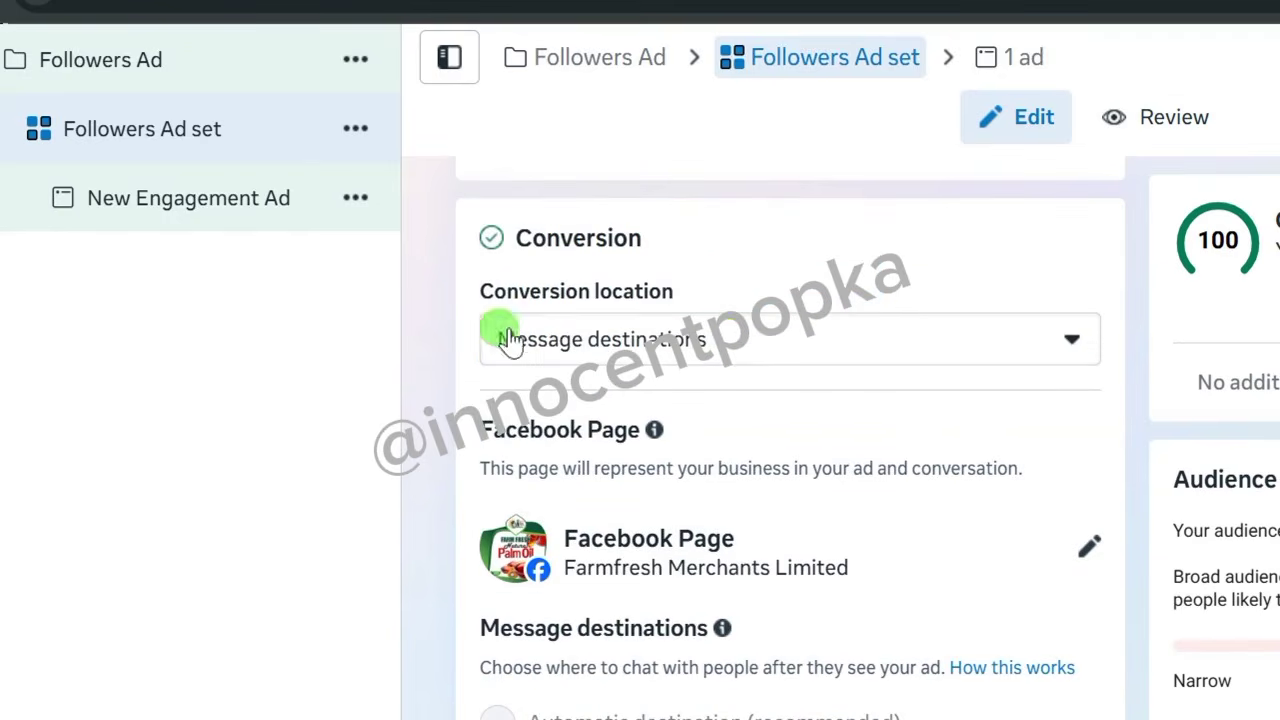
click(1053, 341)
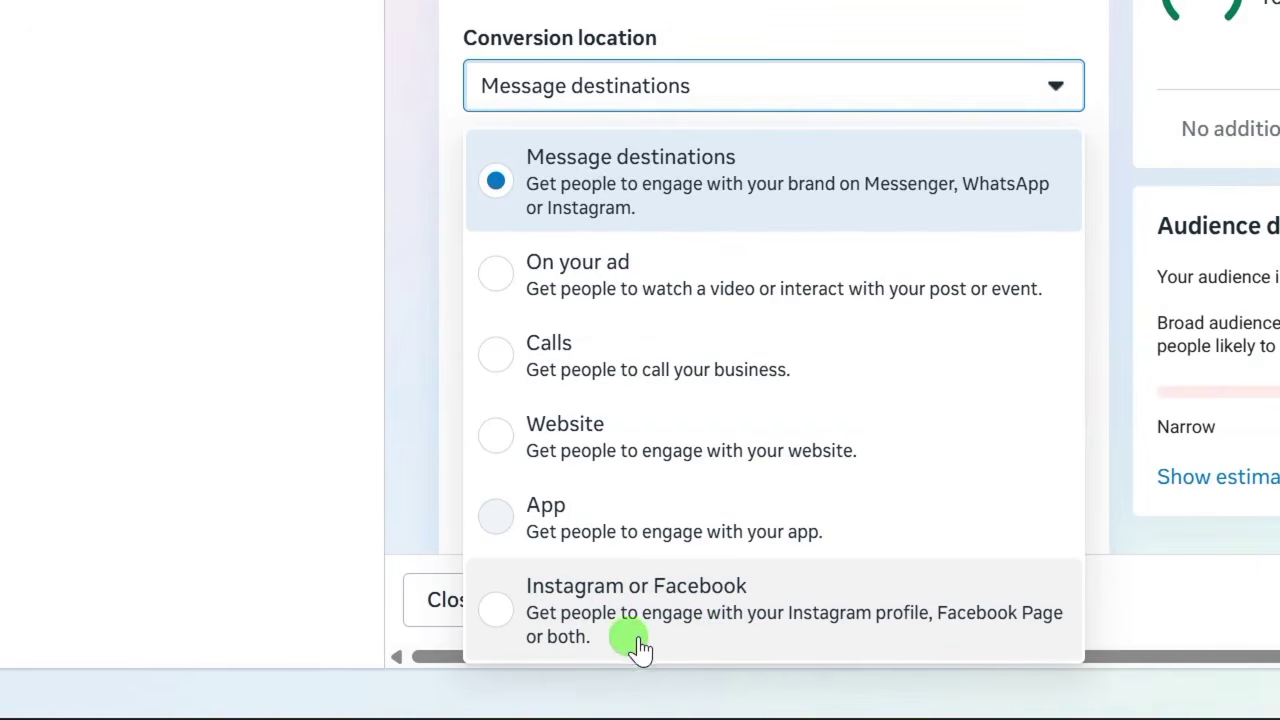
Set conversion location to Instagram or Facebook with the Maximize number of Page likes goal.
click(590, 606)
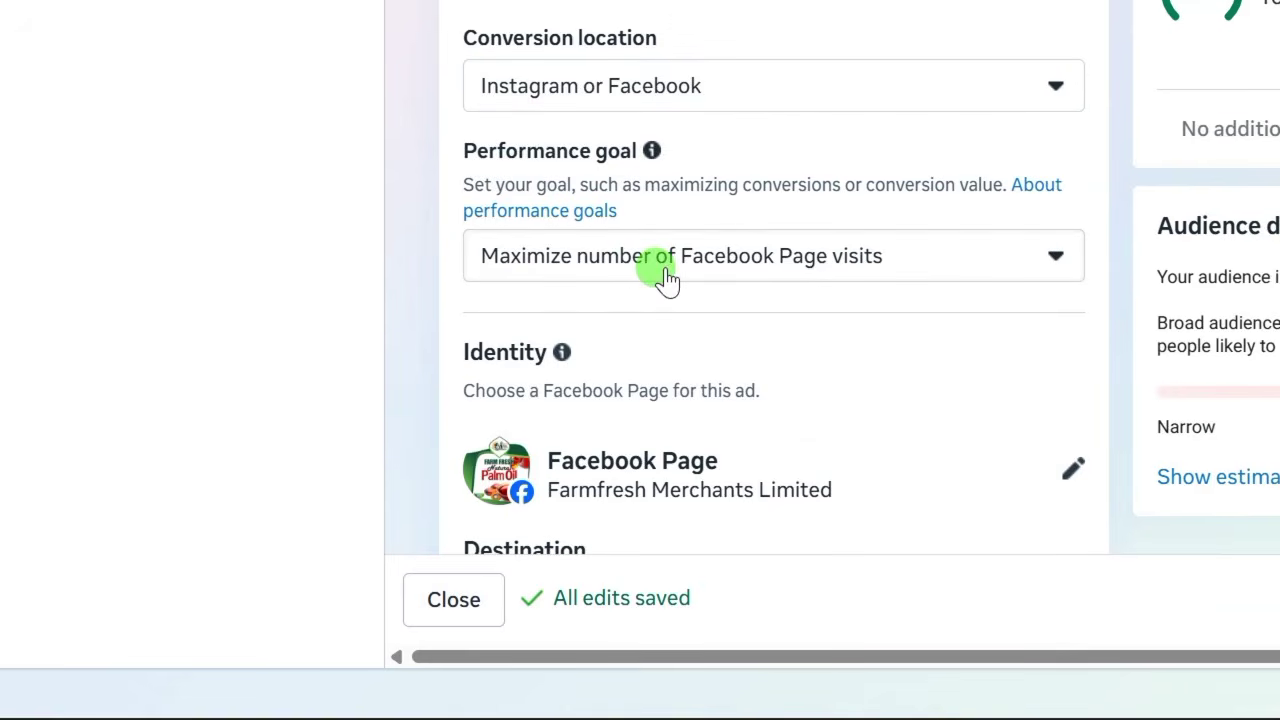
click(1050, 262)
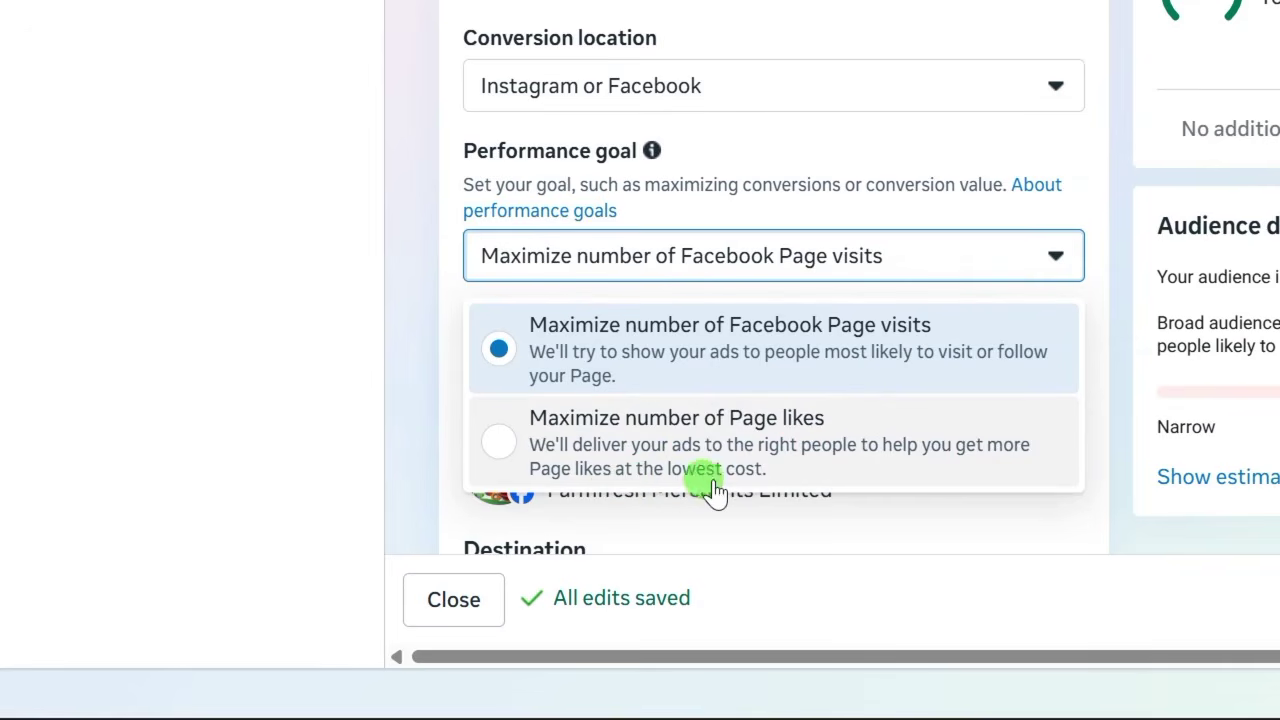
click(499, 448)
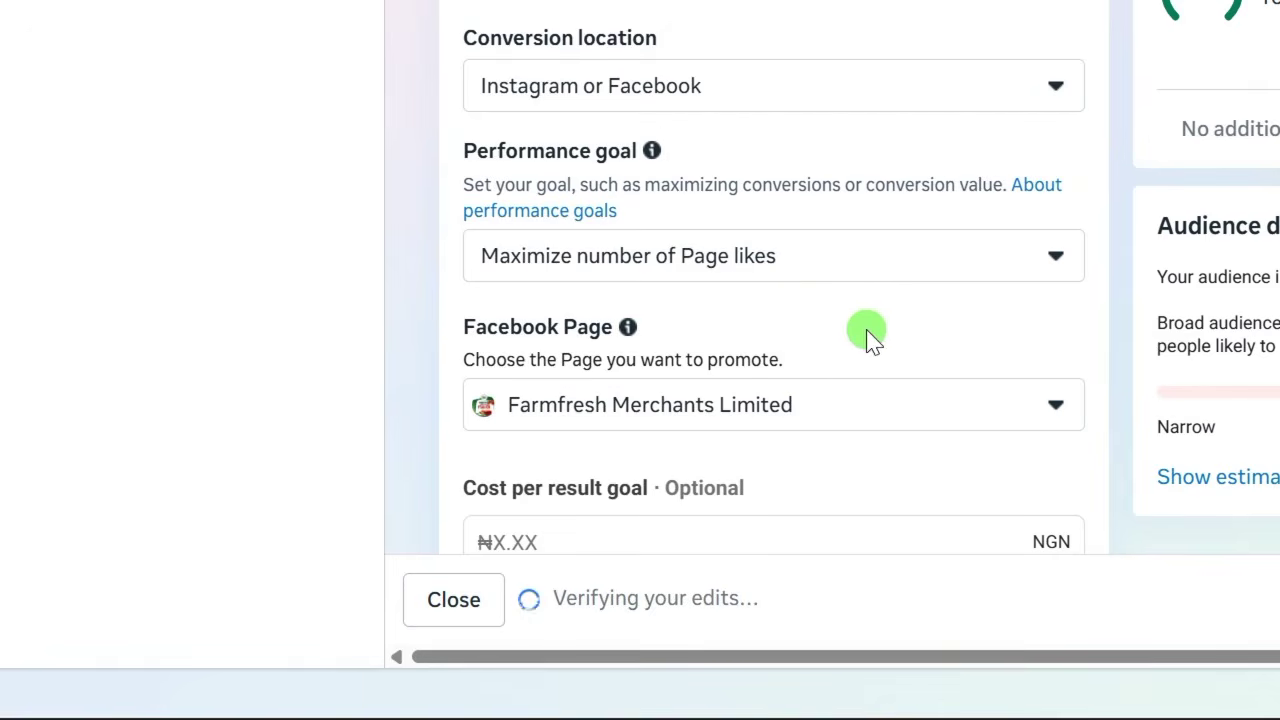
scroll(552, 176, down, 2)
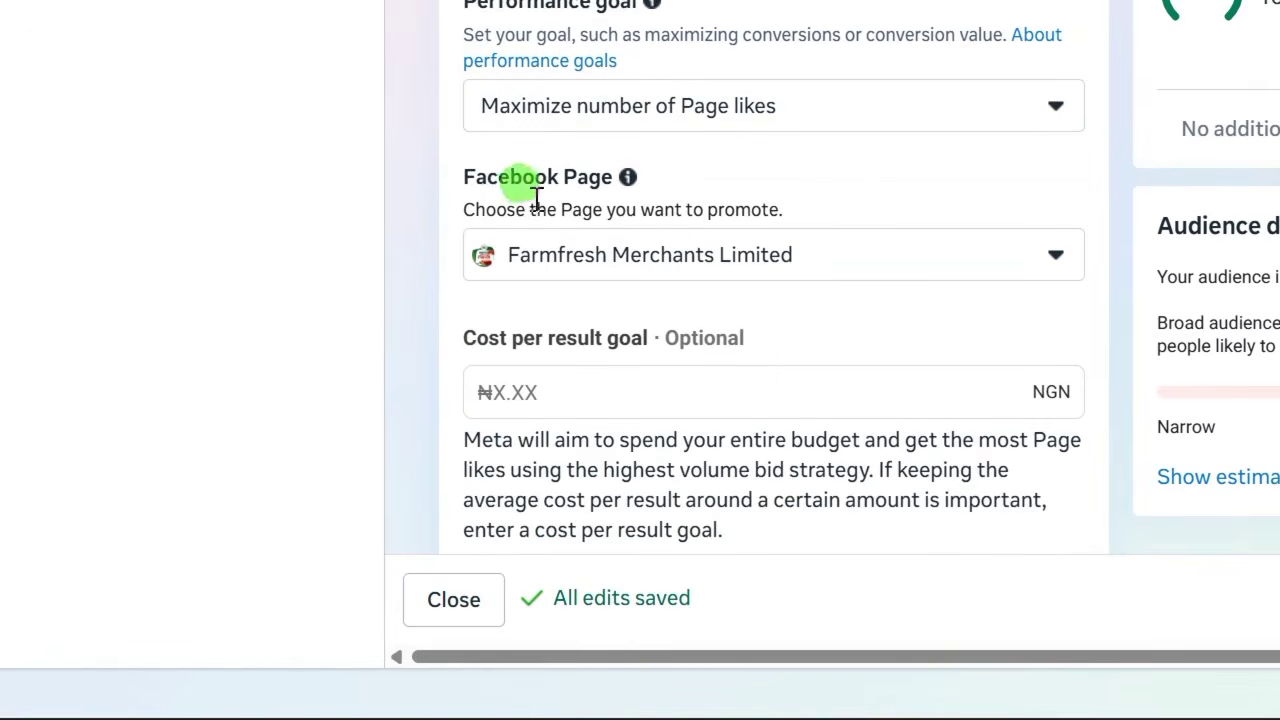
click(1054, 262)
click(586, 490)
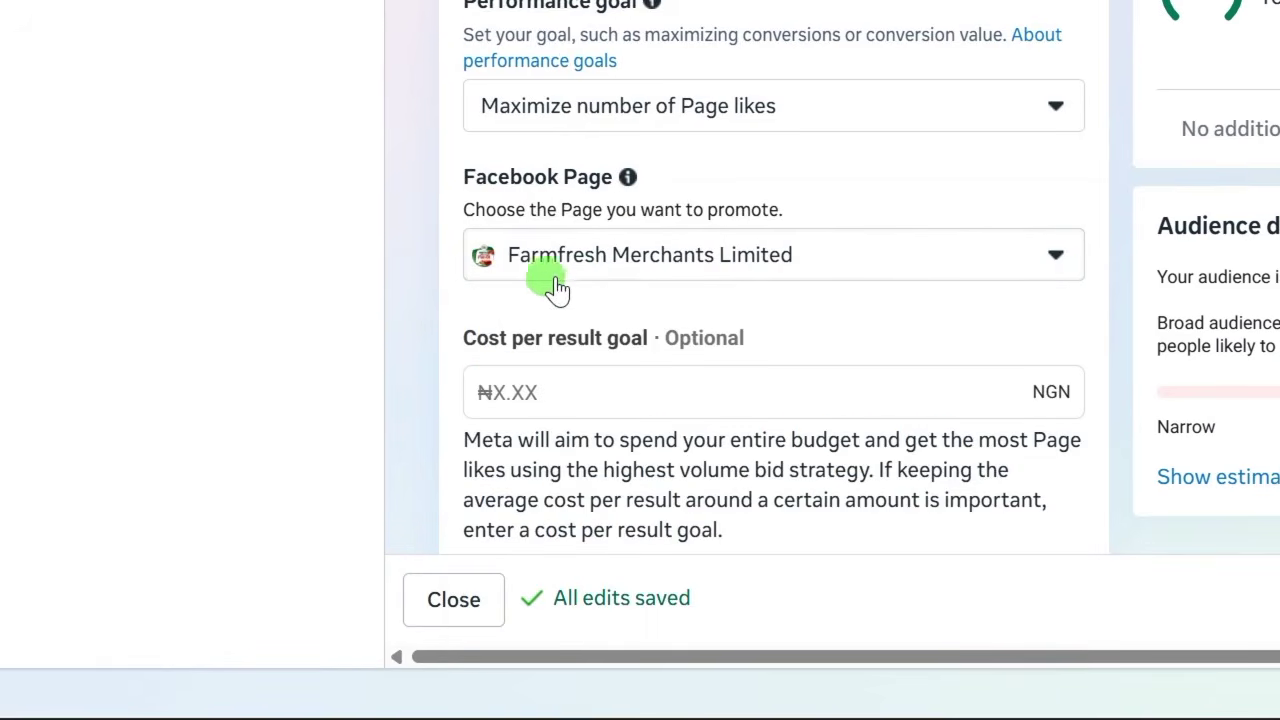
scroll(447, 299, down, 4)
Change the ad set's daily budget to ₦4,000.00.
scroll(504, 424, down, 2)
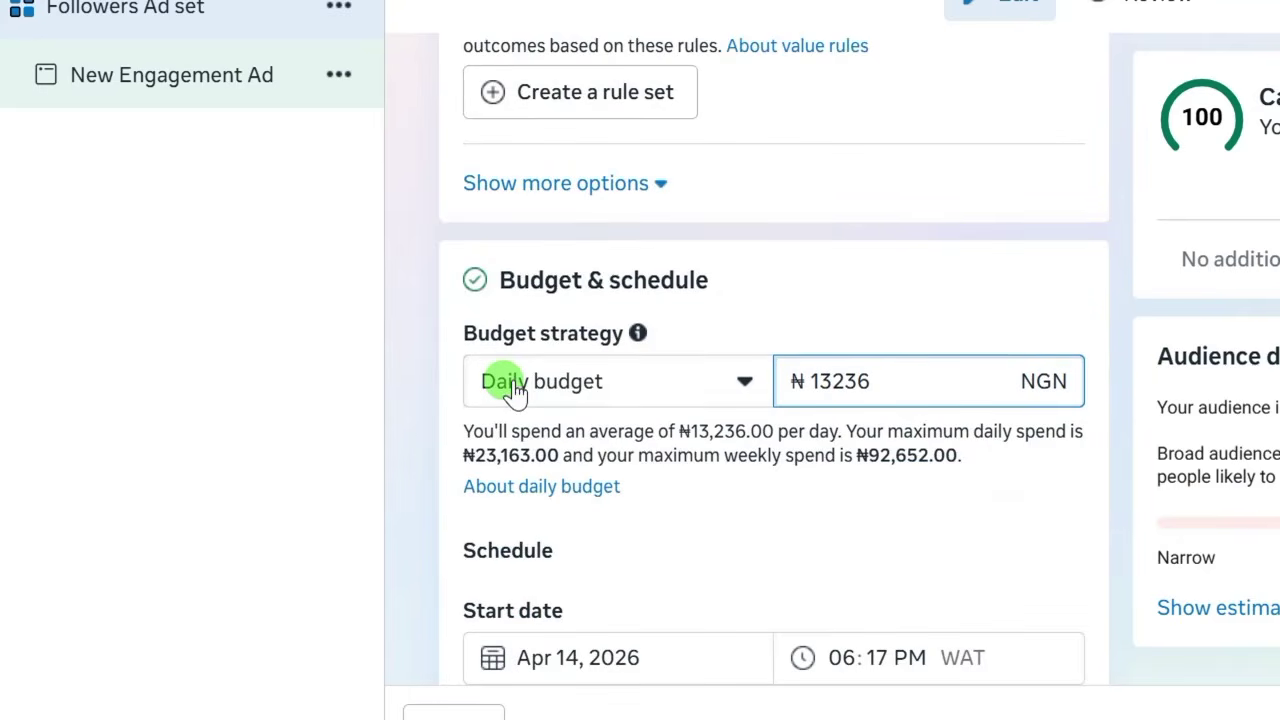
drag(871, 381, 845, 394)
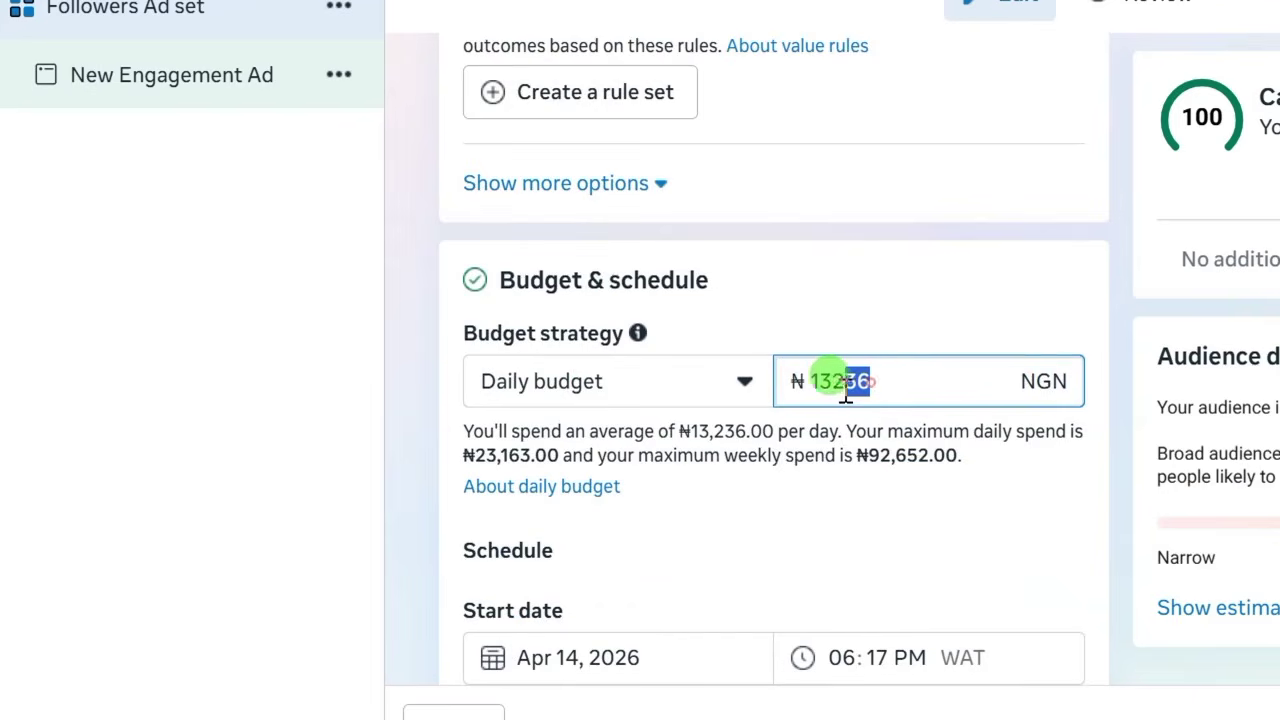
text(4000)
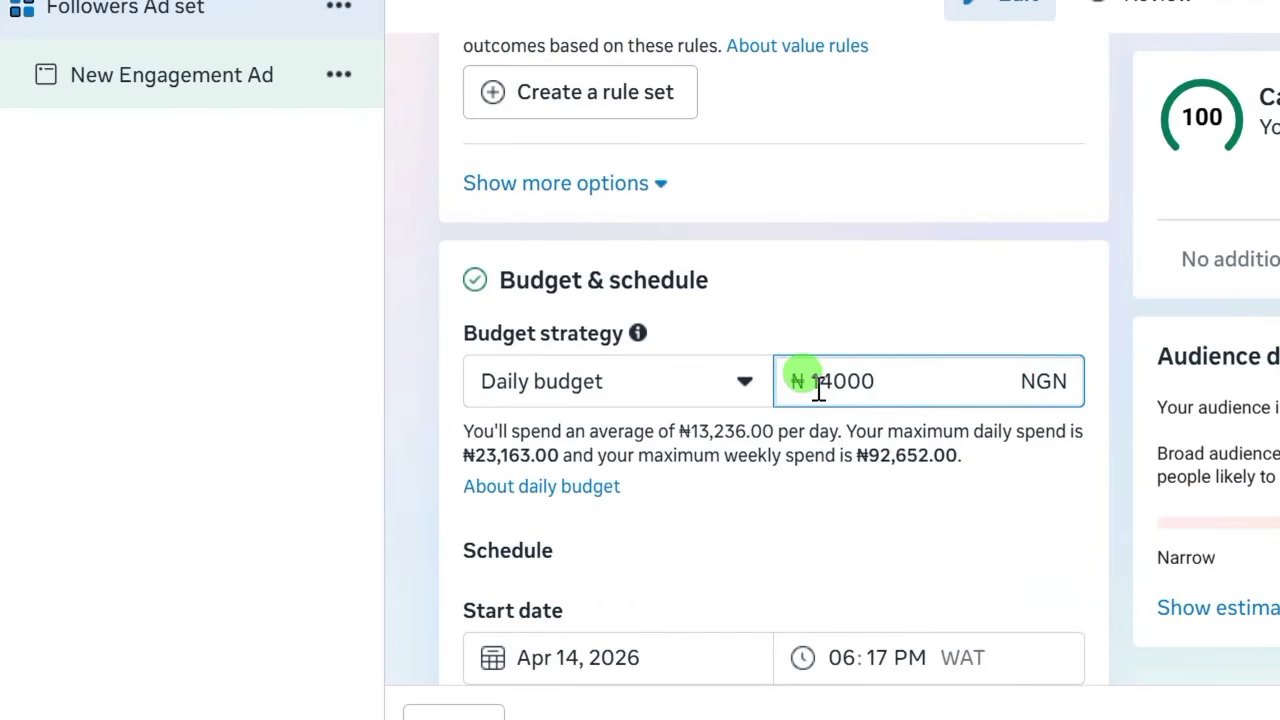
click(818, 390)
key(BackSpace)
click(857, 412)
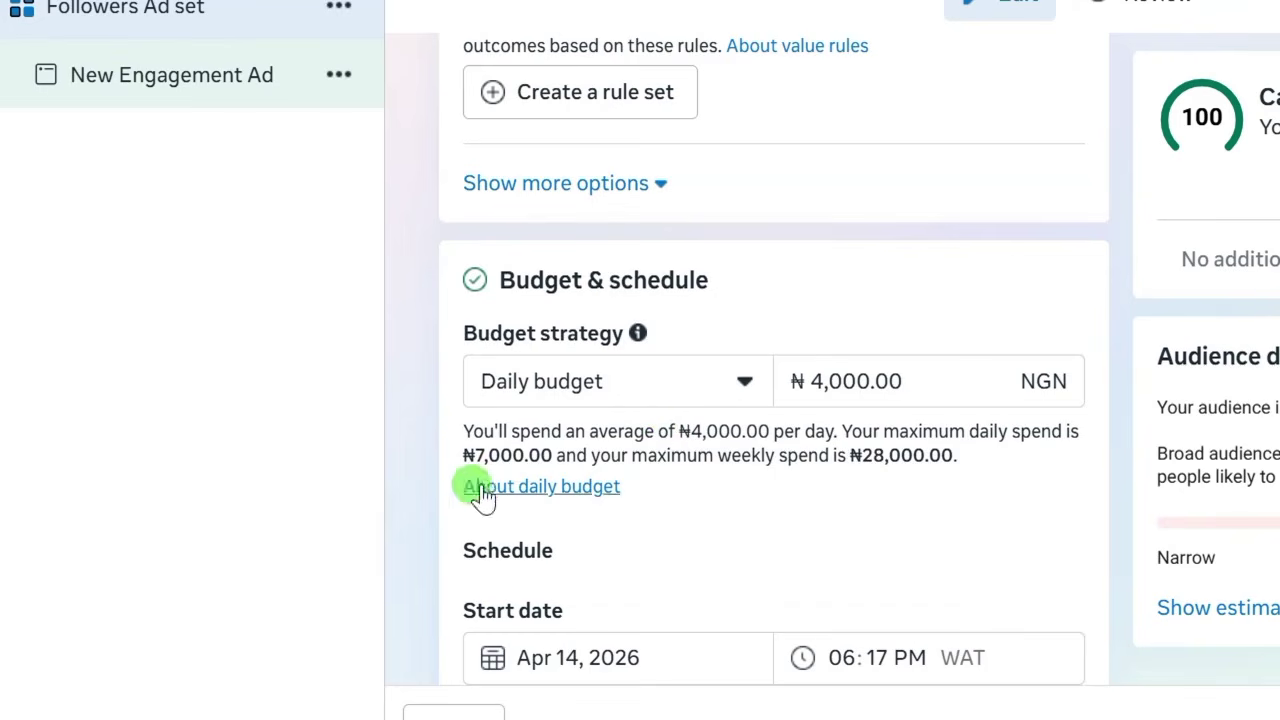
scroll(445, 471, down, 2)
scroll(446, 467, down, 2)
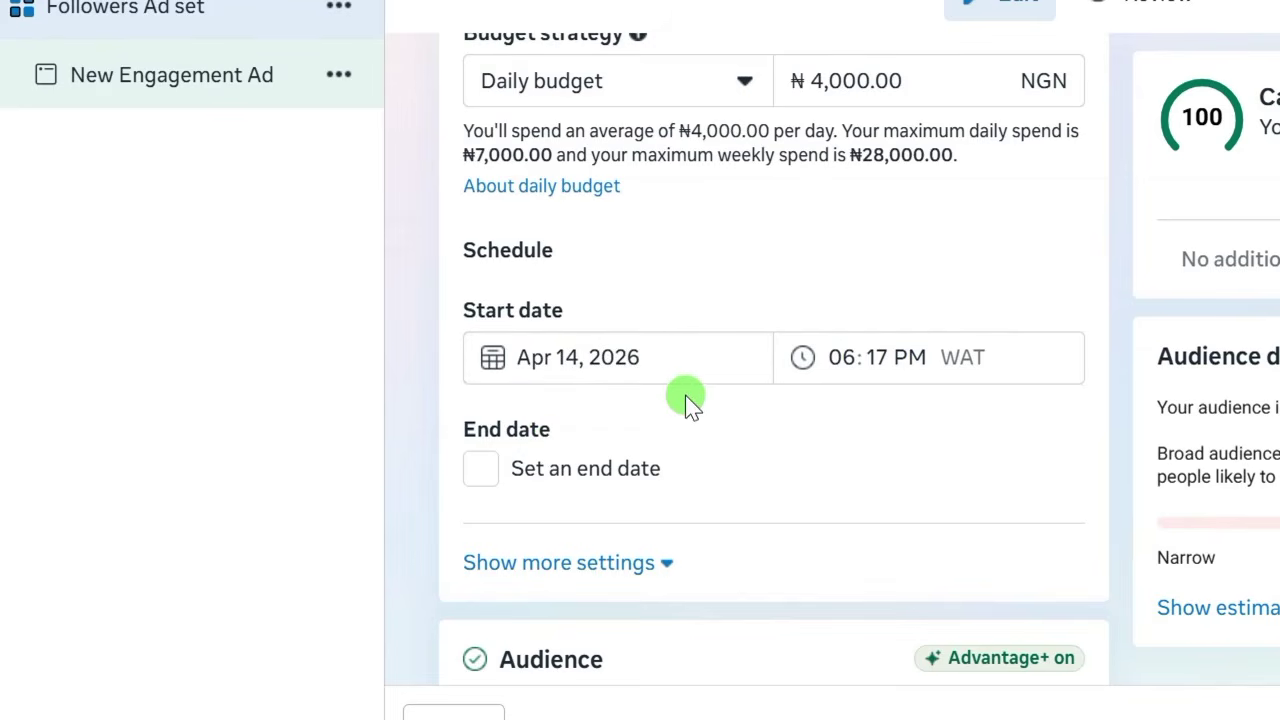
Schedule the ad set to start Apr 15, 2026 at 06:00 AM WAT.
click(593, 362)
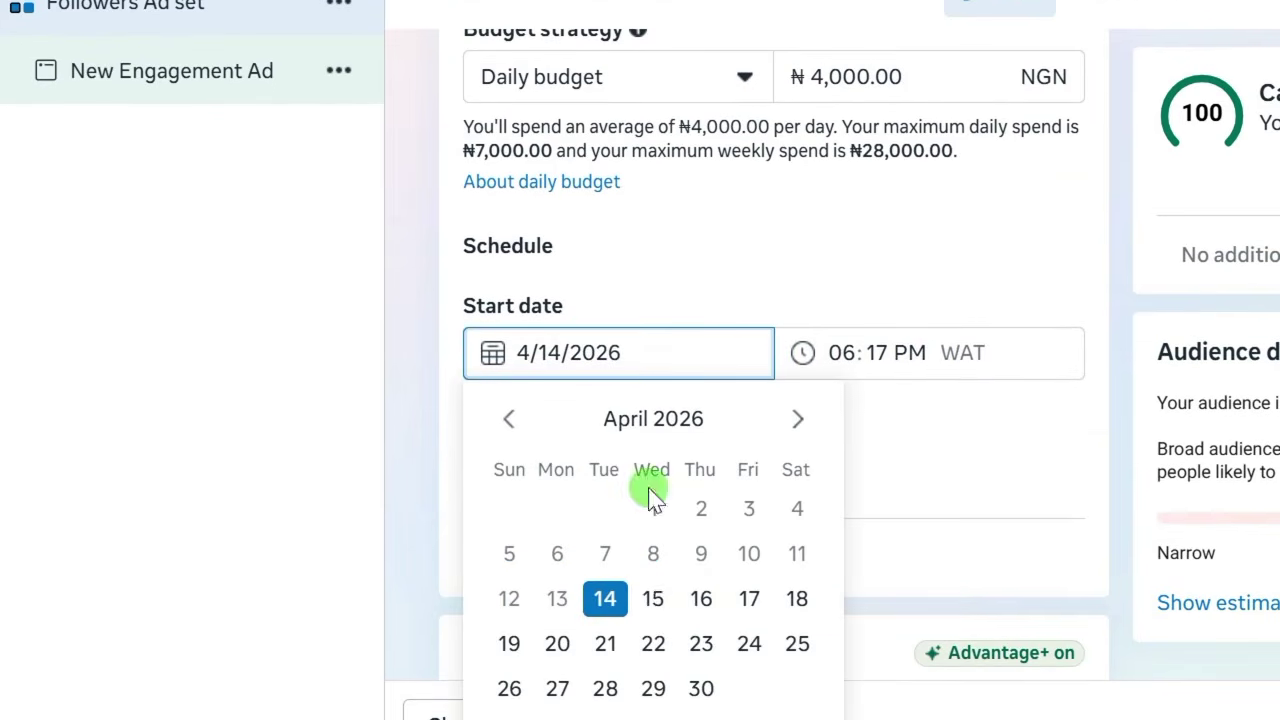
click(653, 598)
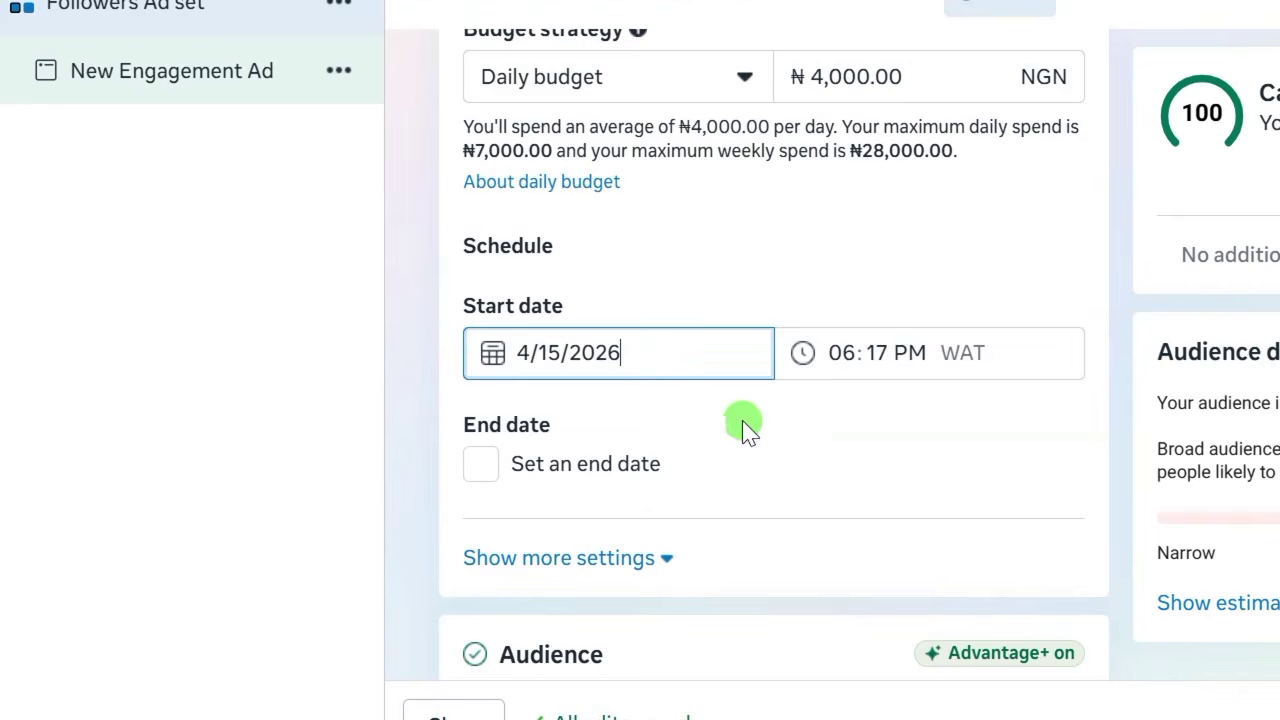
click(845, 355)
click(845, 353)
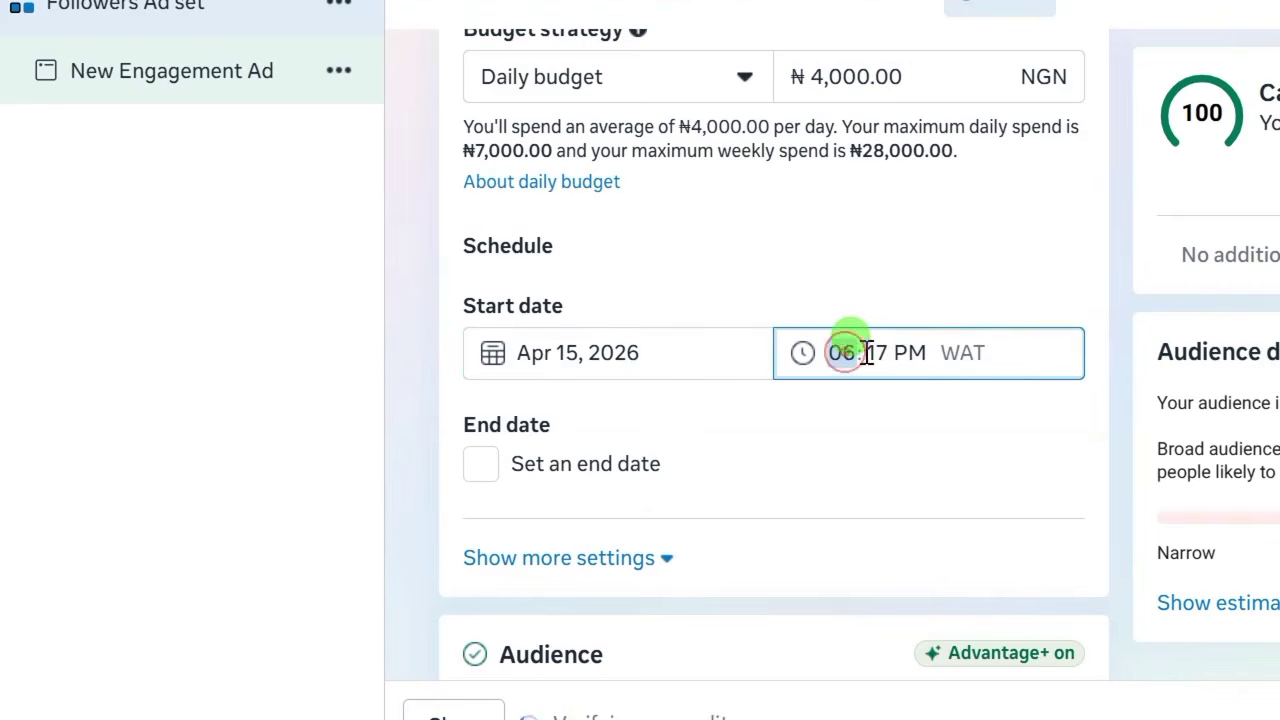
click(883, 352)
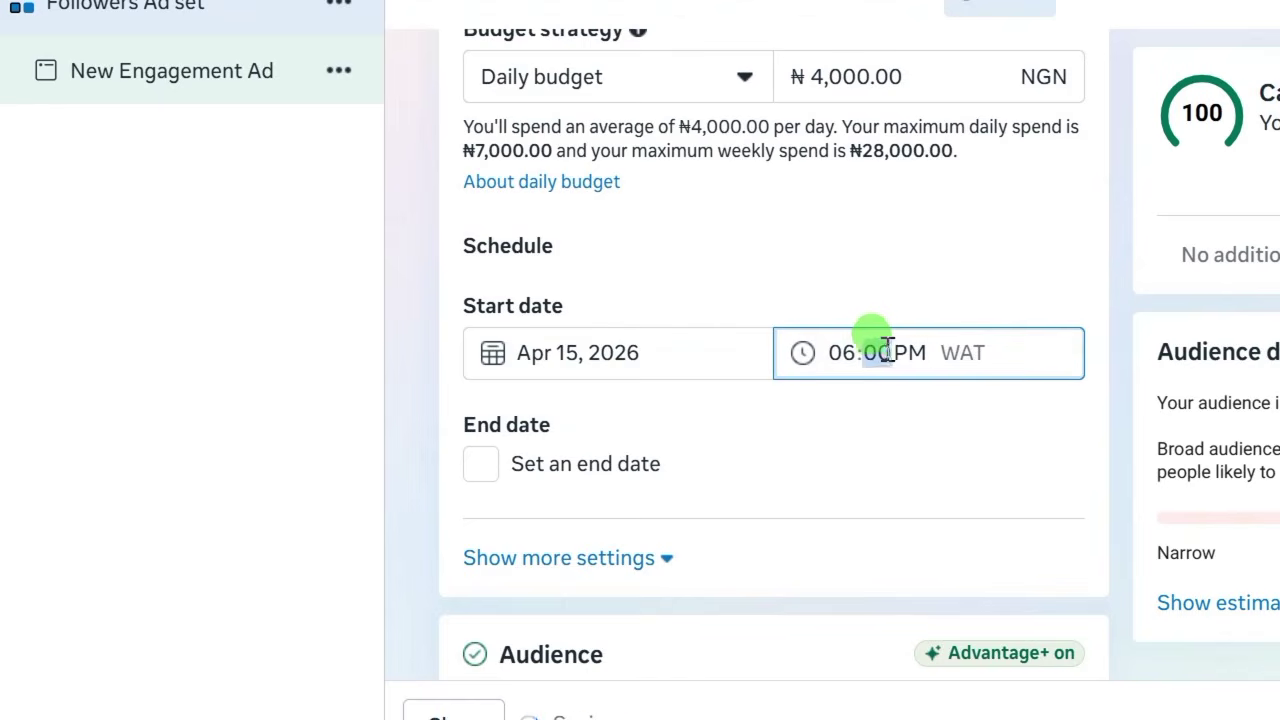
click(904, 352)
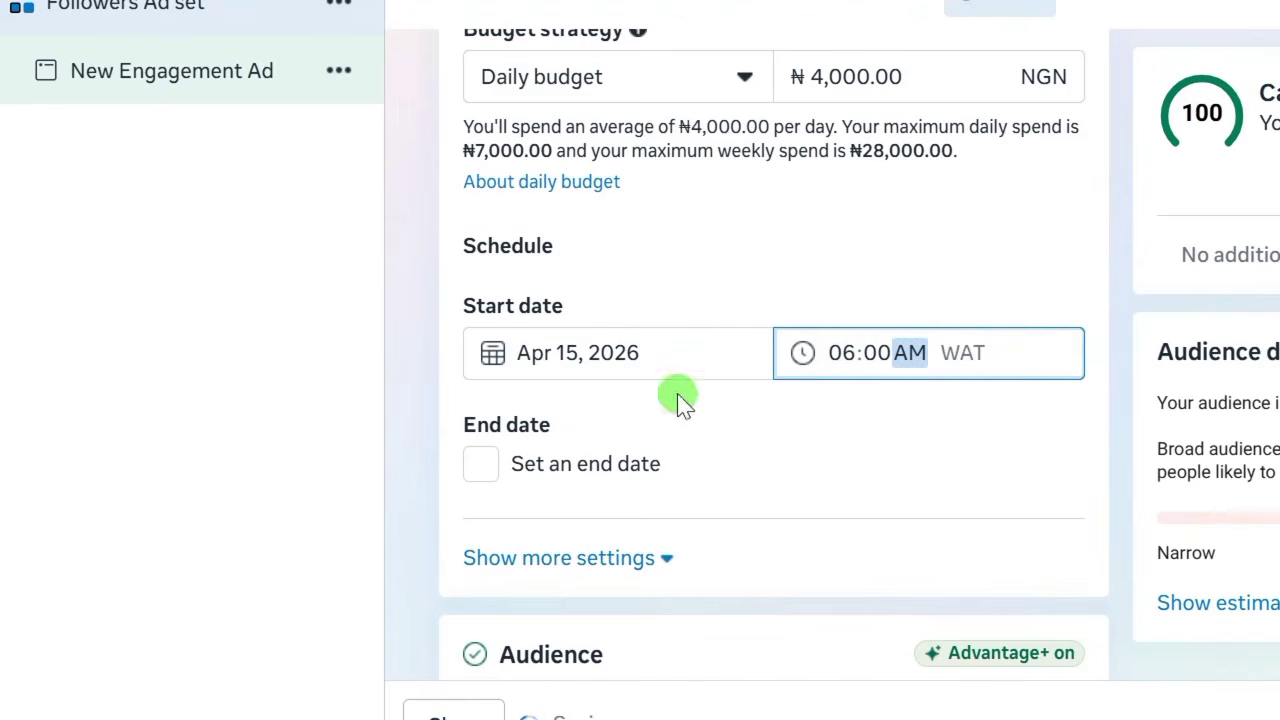
click(418, 393)
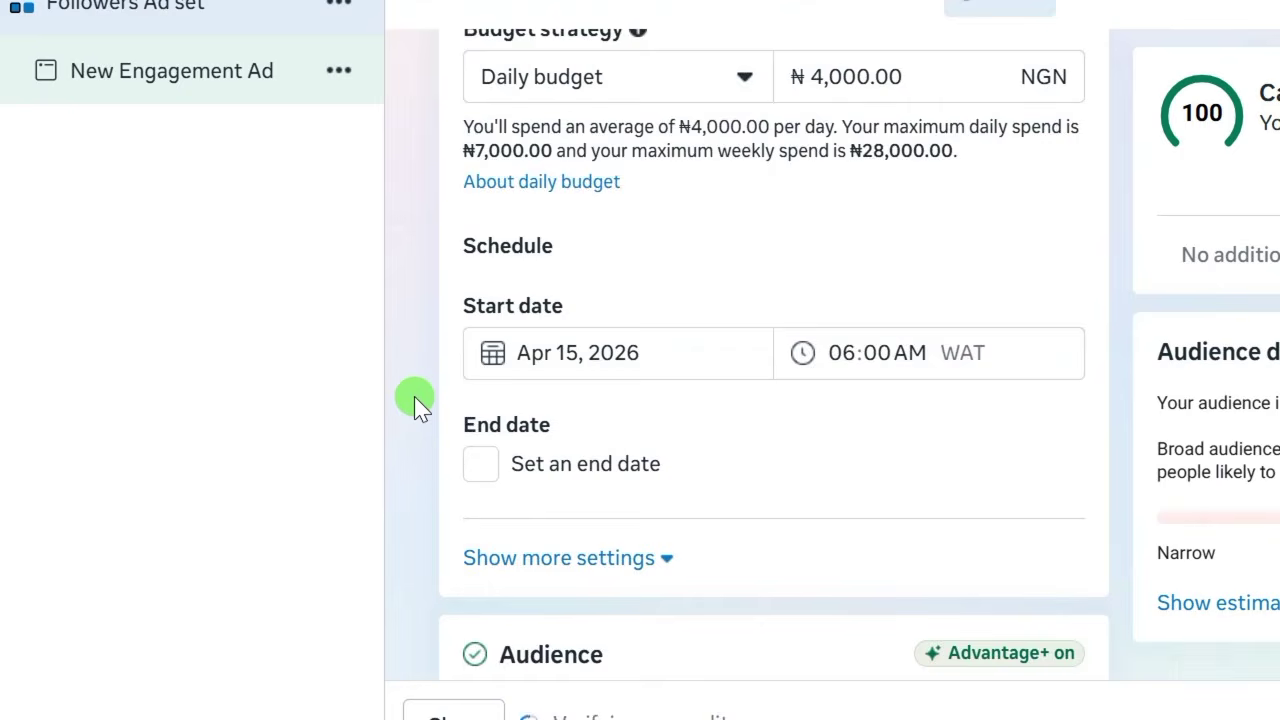
scroll(415, 395, down, 2)
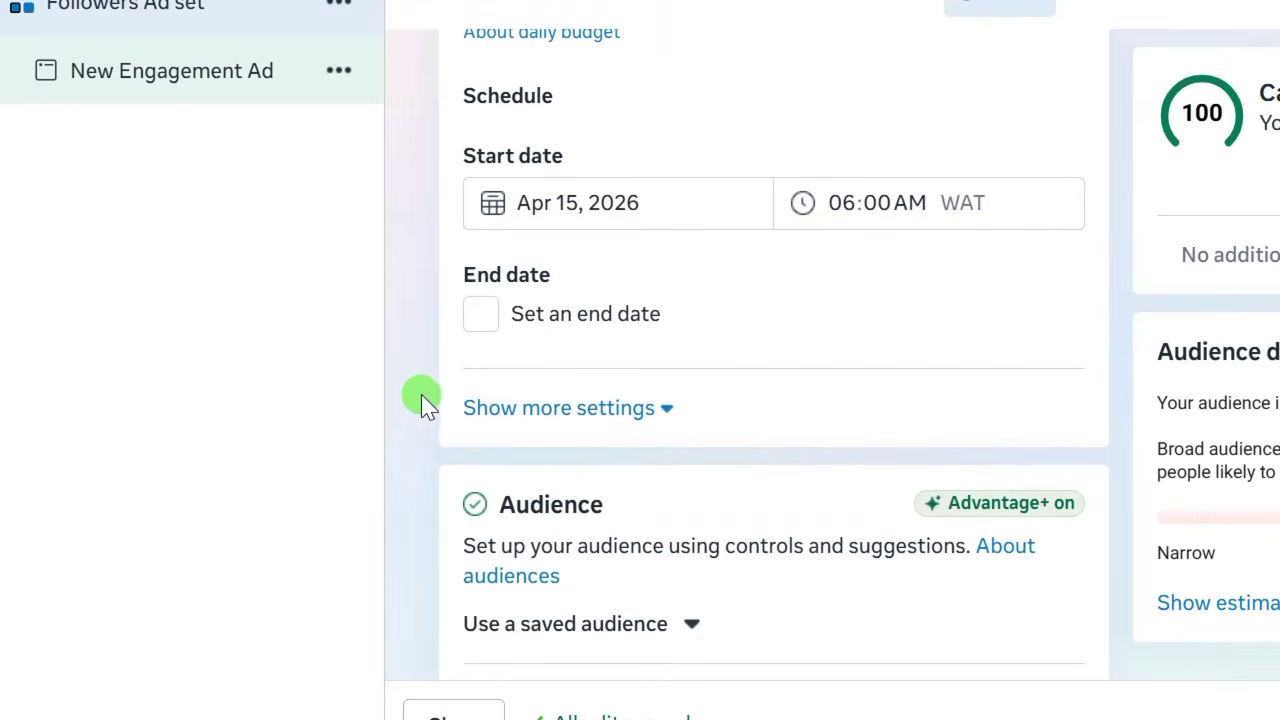
Add an end date of Apr 16, 2026 at 06:00 AM to the ad set.
click(479, 318)
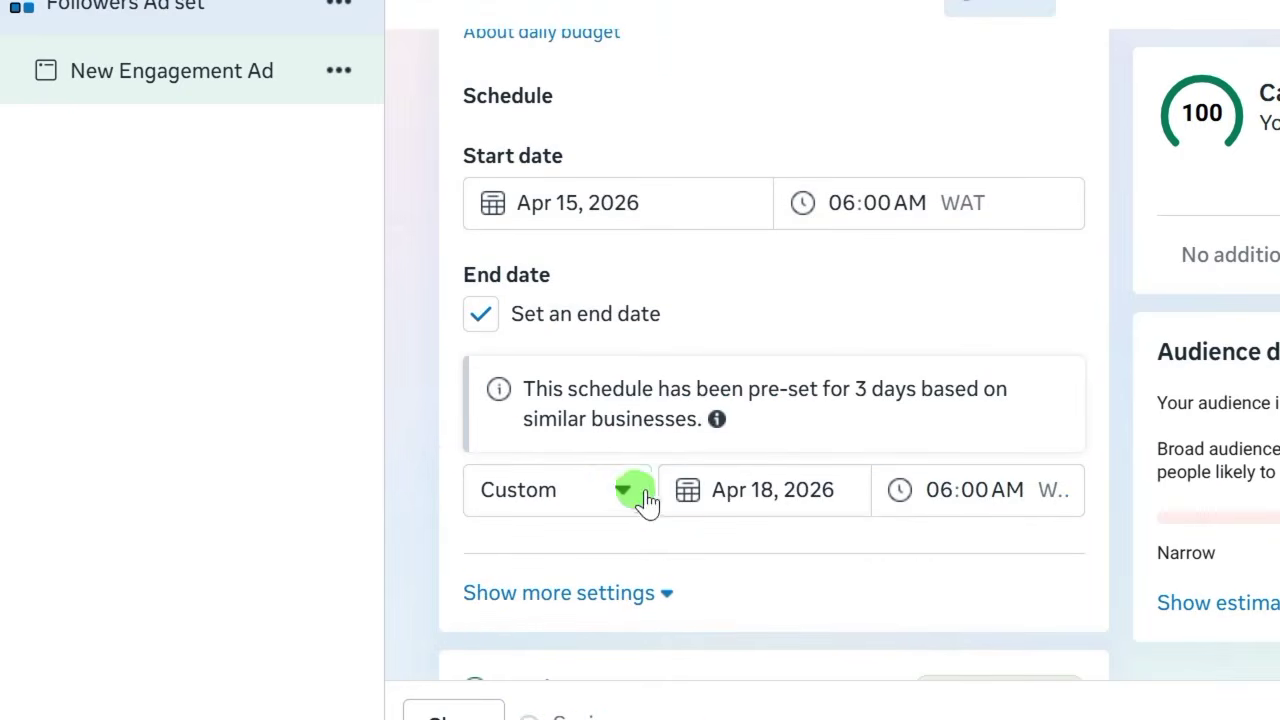
click(730, 497)
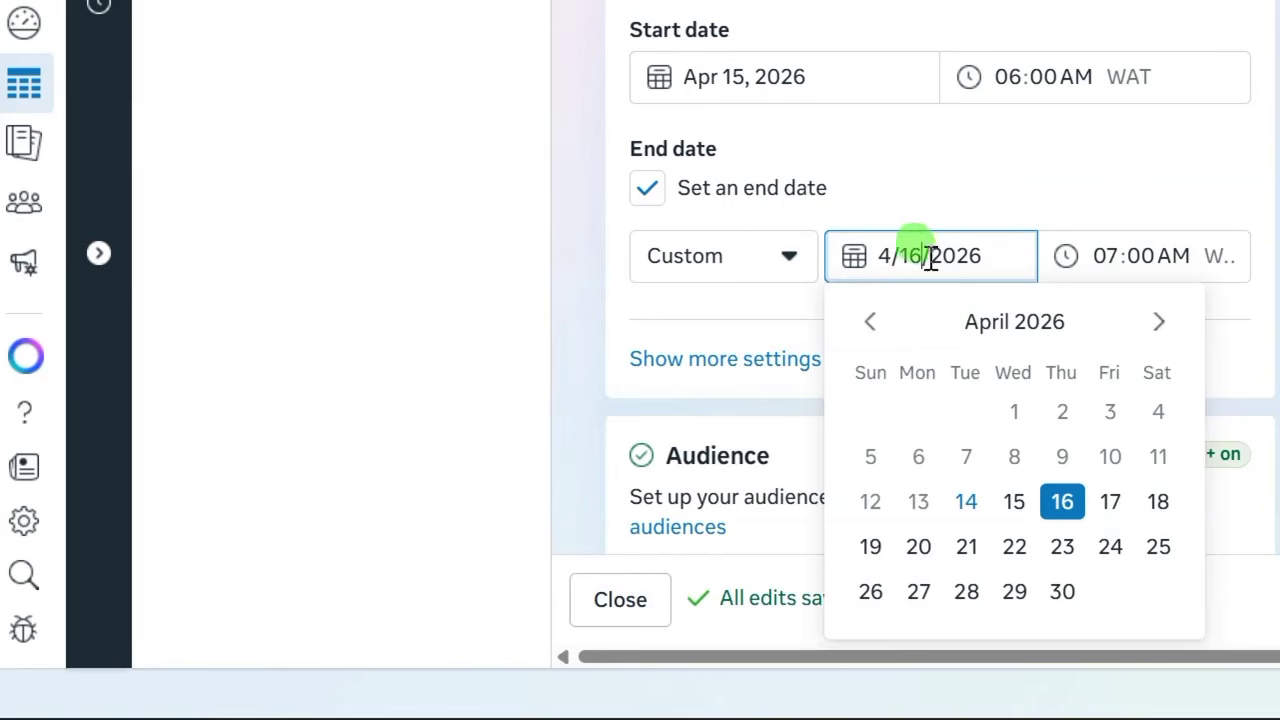
click(1063, 503)
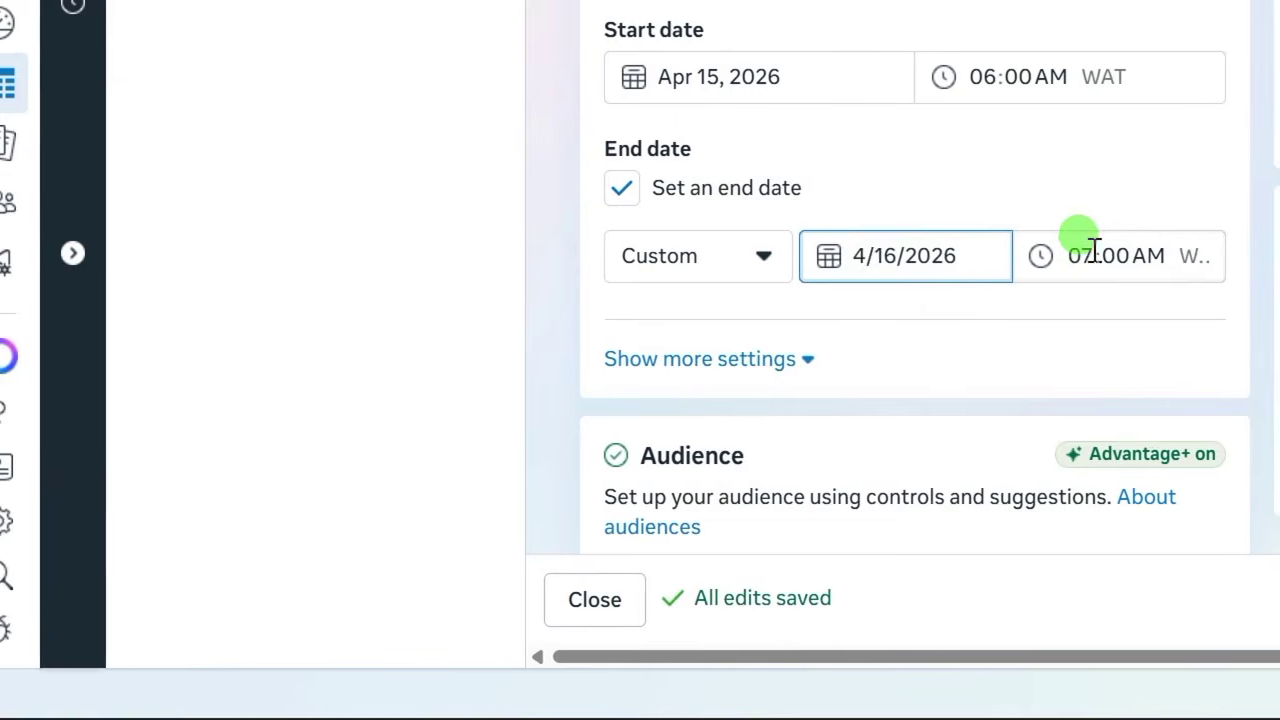
click(1095, 250)
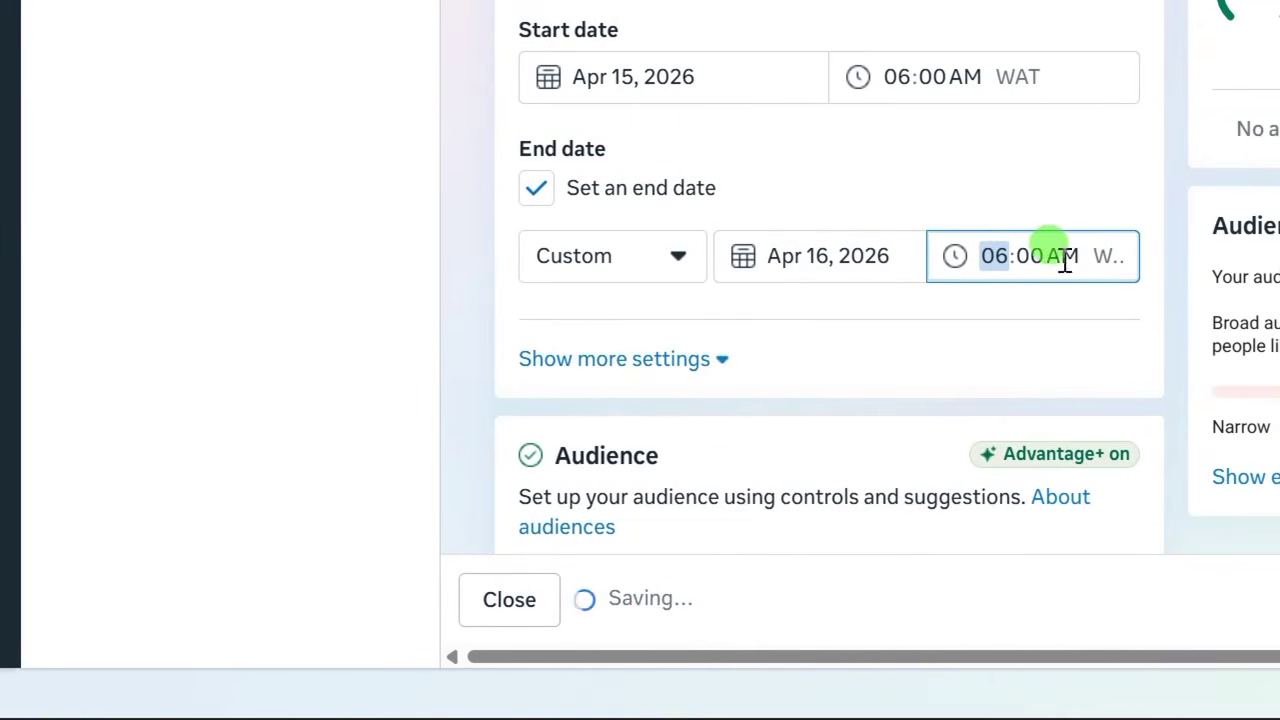
click(491, 320)
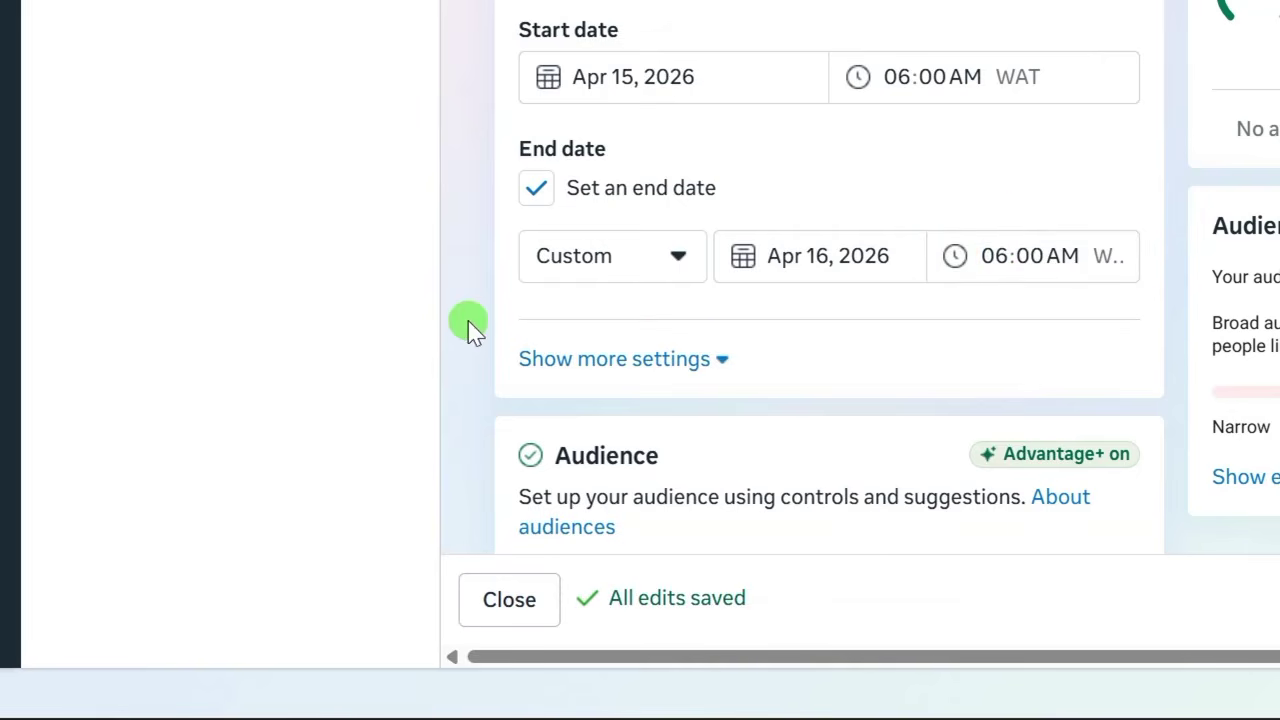
scroll(470, 328, down, 3)
scroll(775, 275, down, 2)
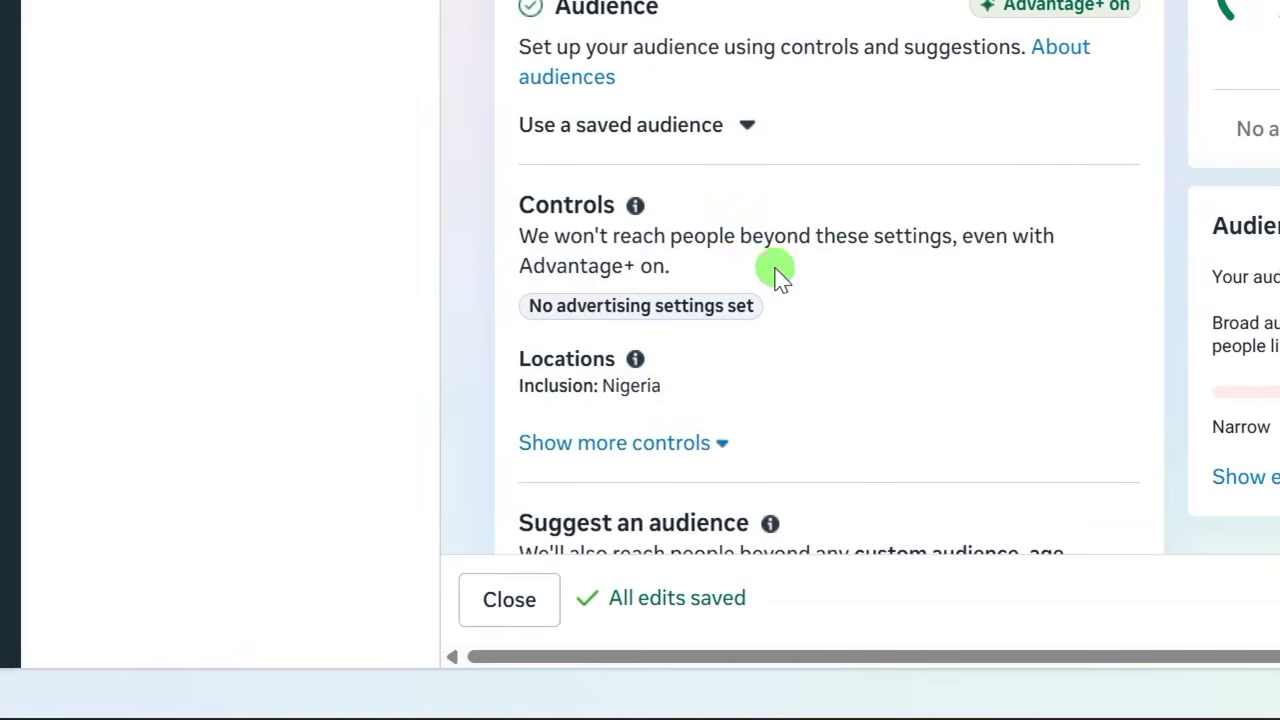
scroll(628, 275, down, 2)
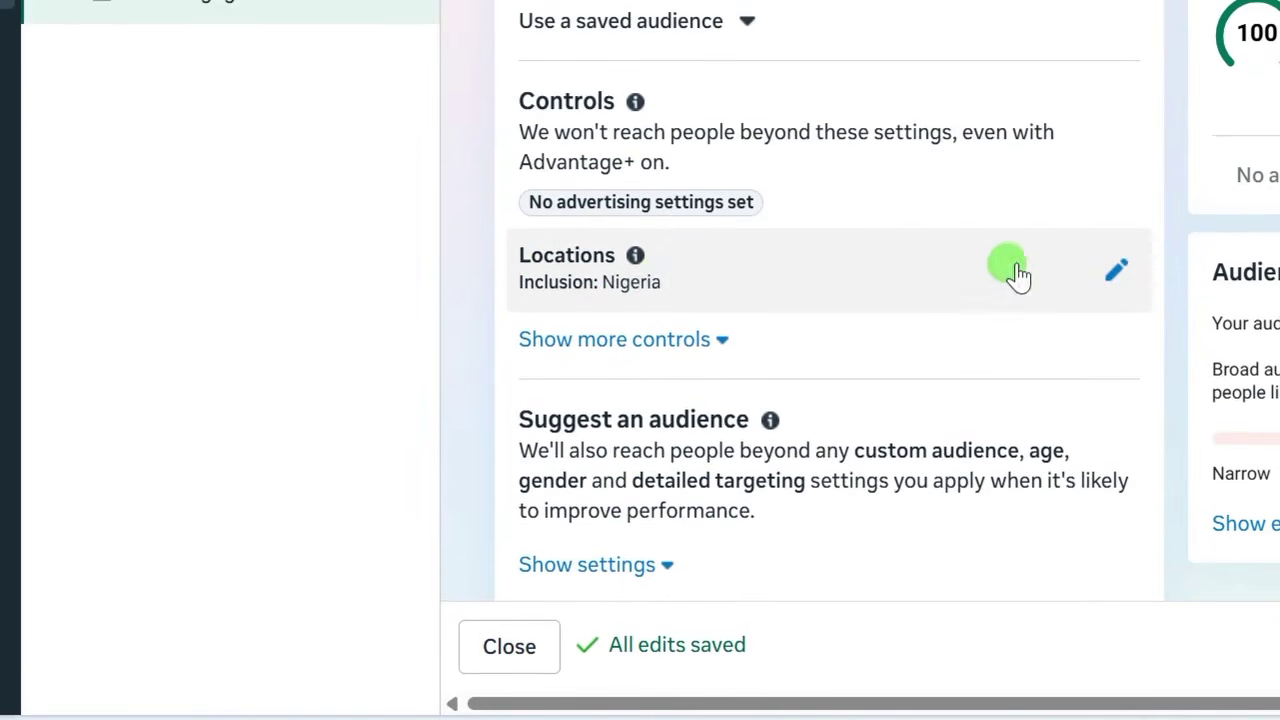
click(1084, 265)
Add Owerri and Port Harcourt, Rivers State as target locations.
scroll(737, 409, down, 2)
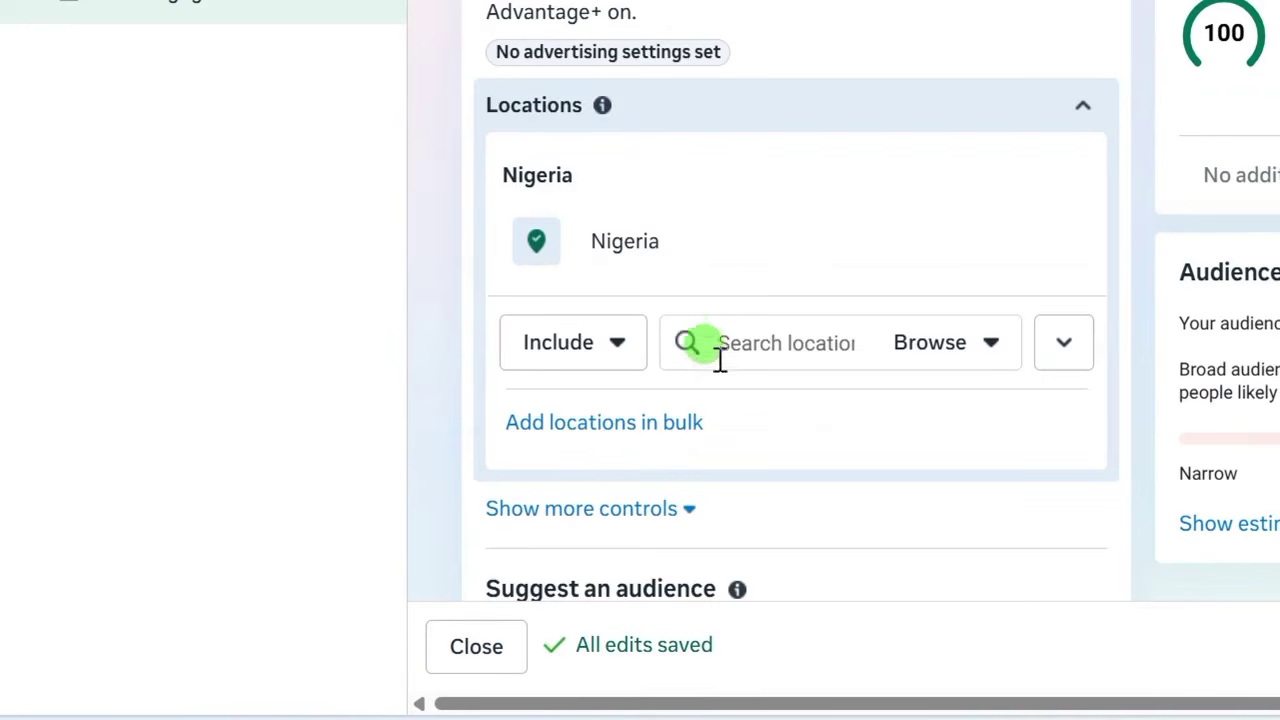
scroll(794, 343, down, 2)
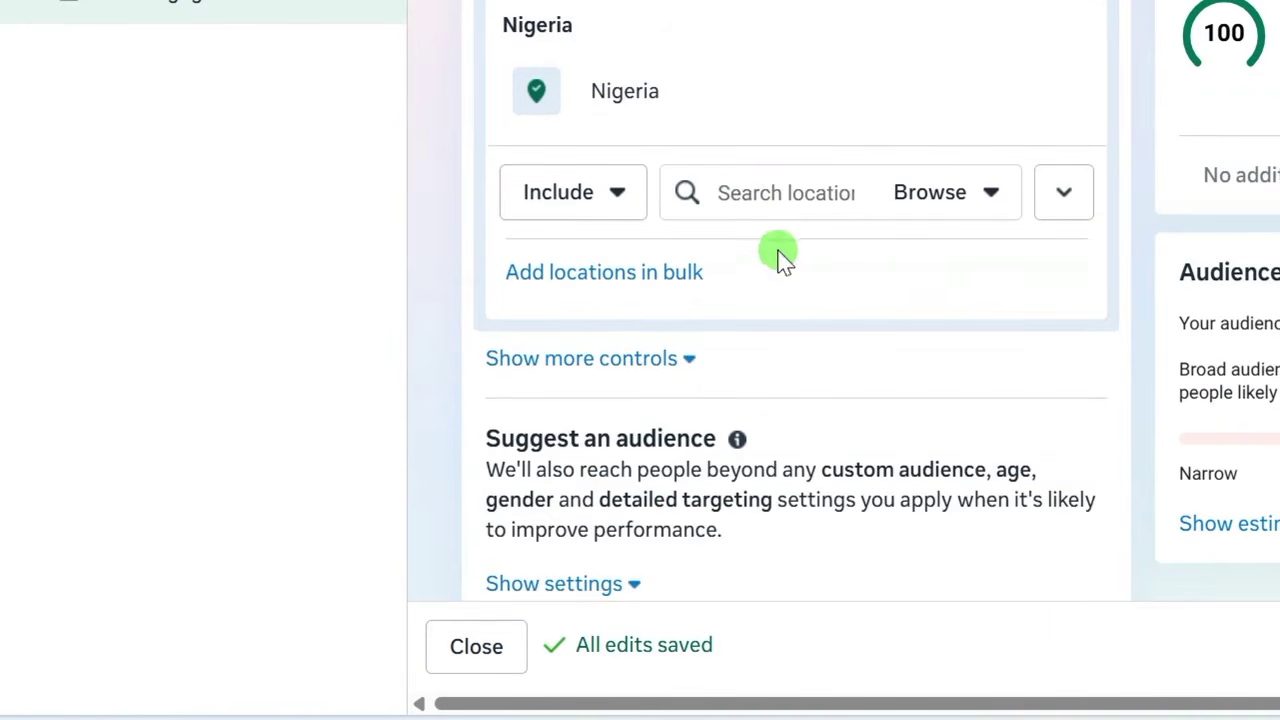
click(741, 193)
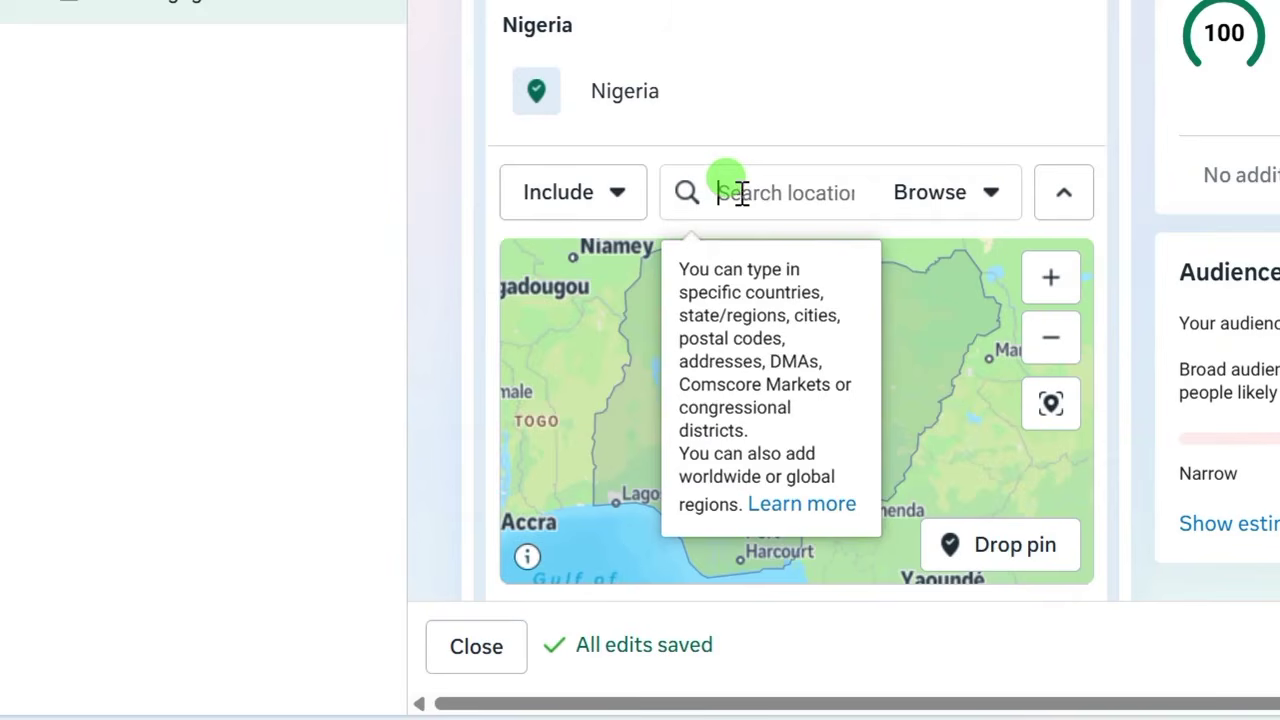
text(o)
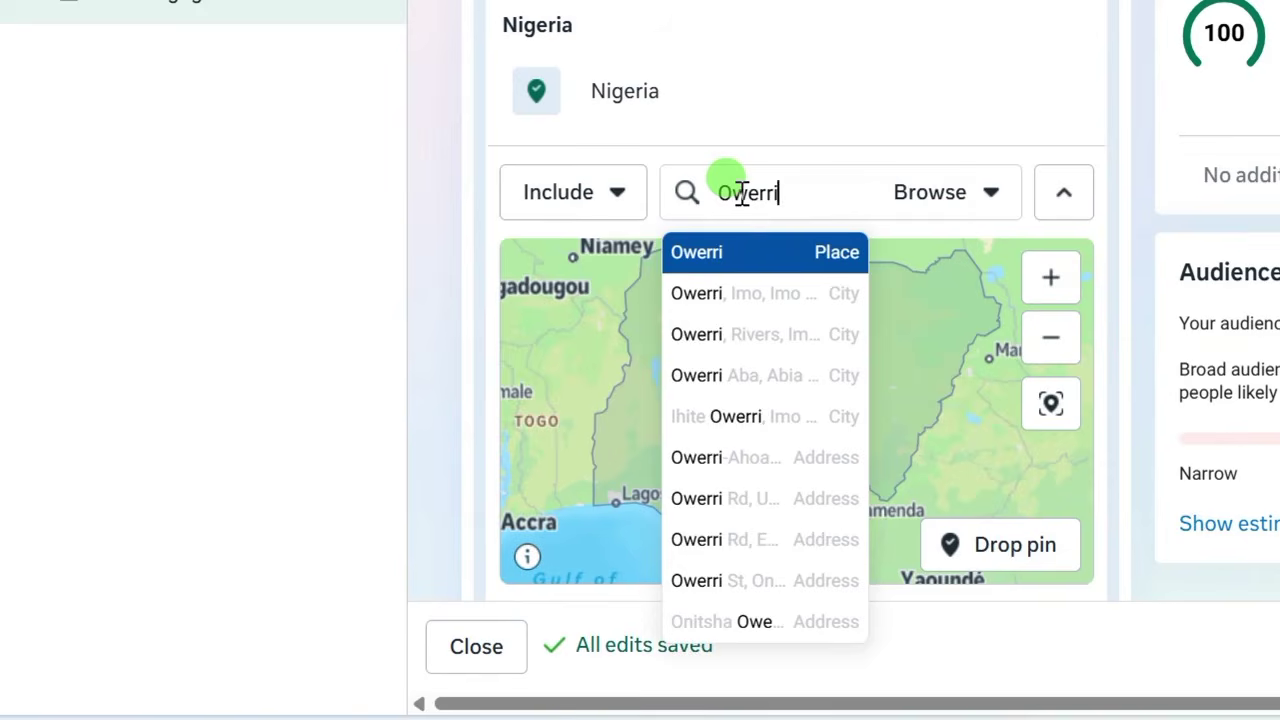
click(757, 303)
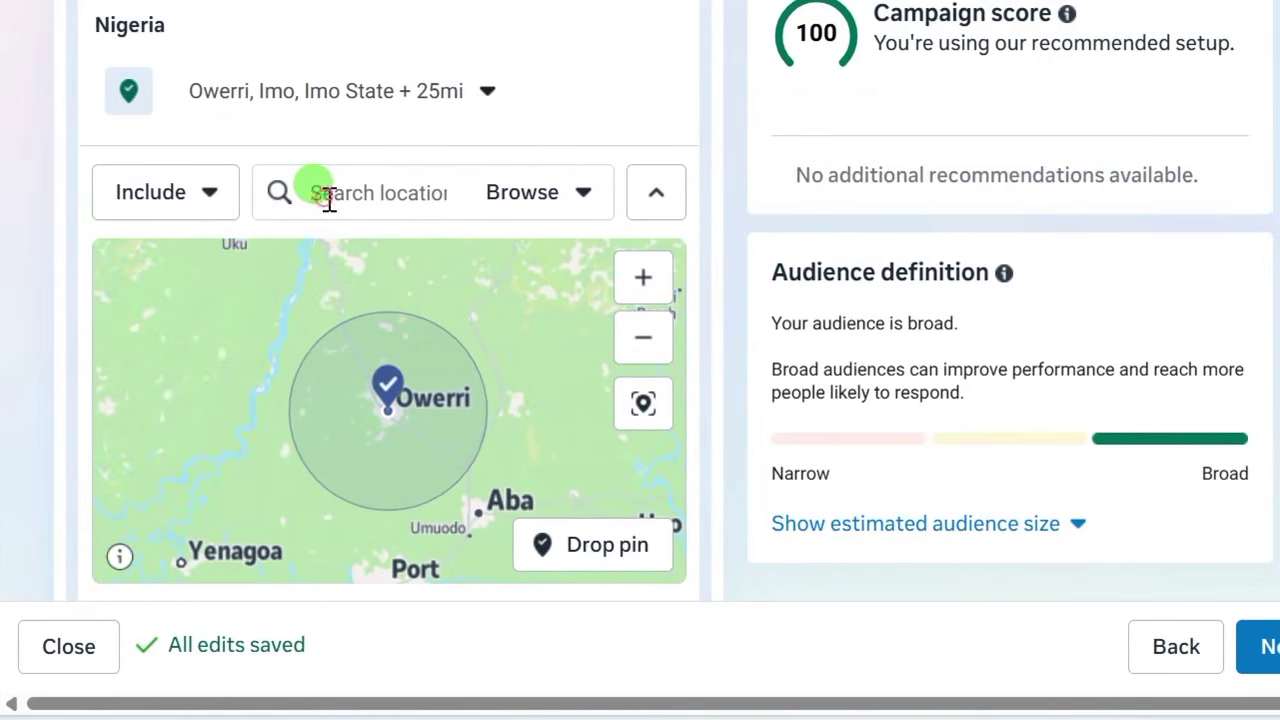
text(P)
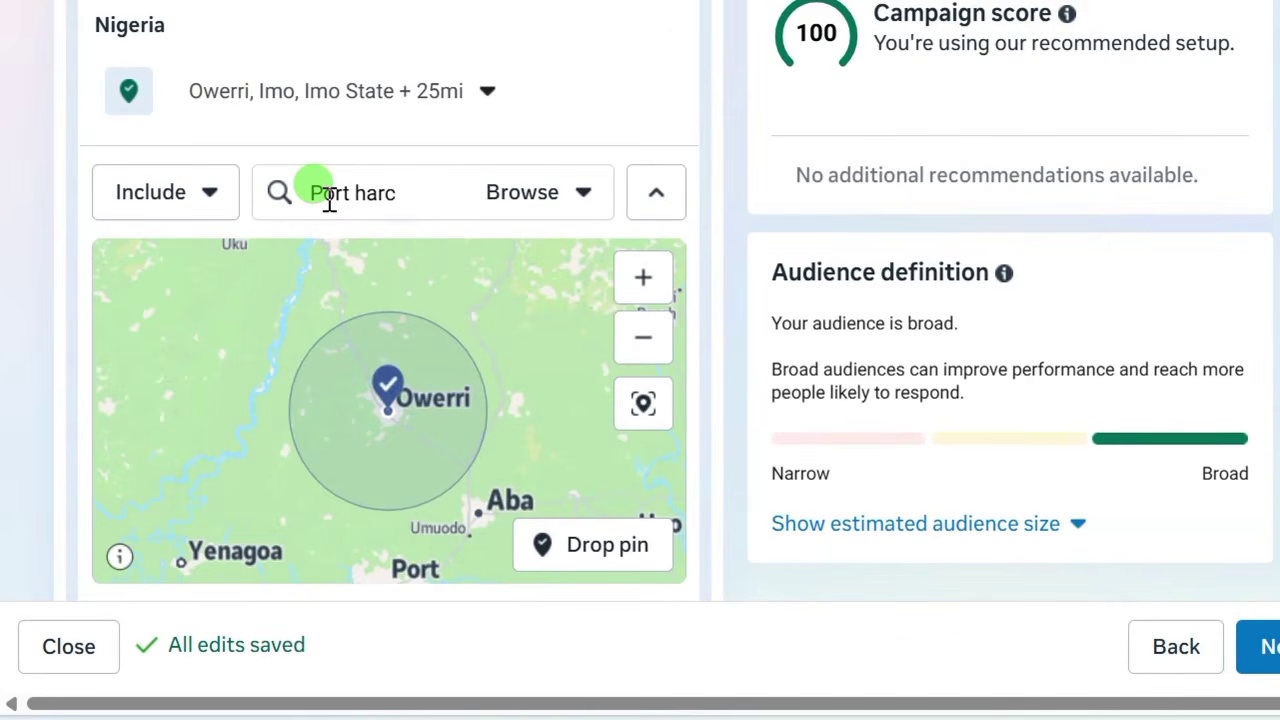
text(ort harc)
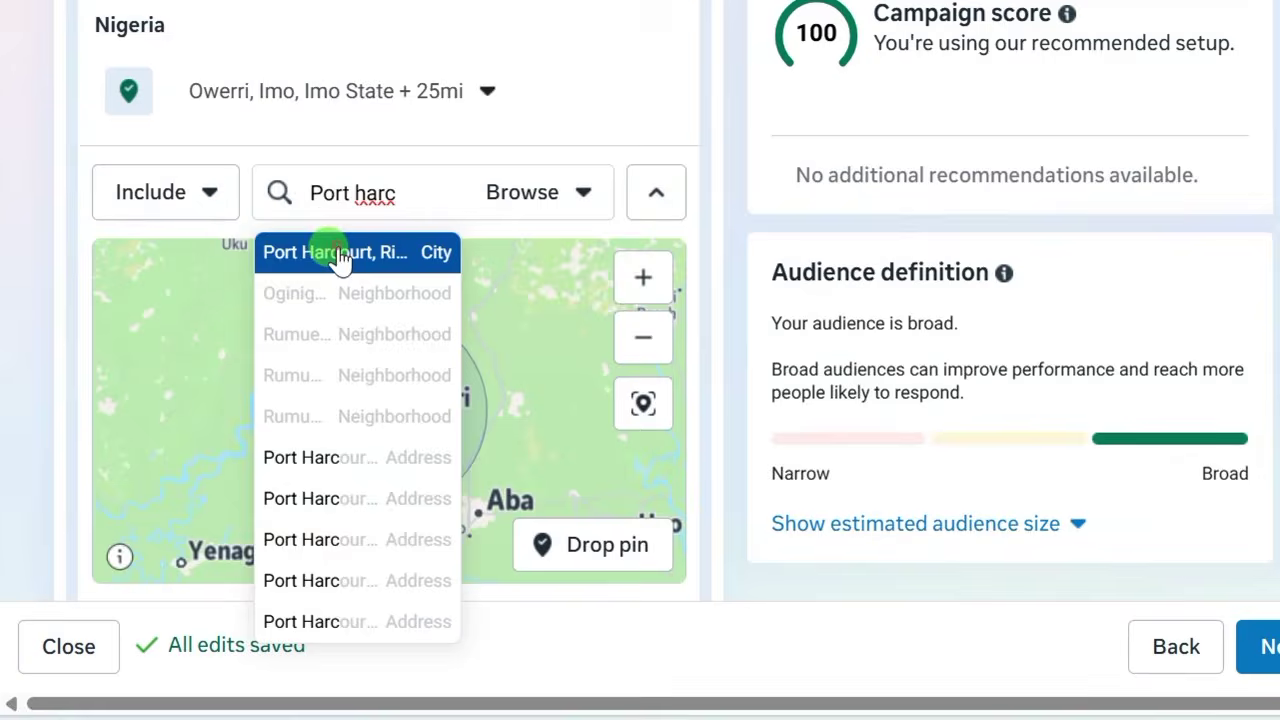
click(340, 255)
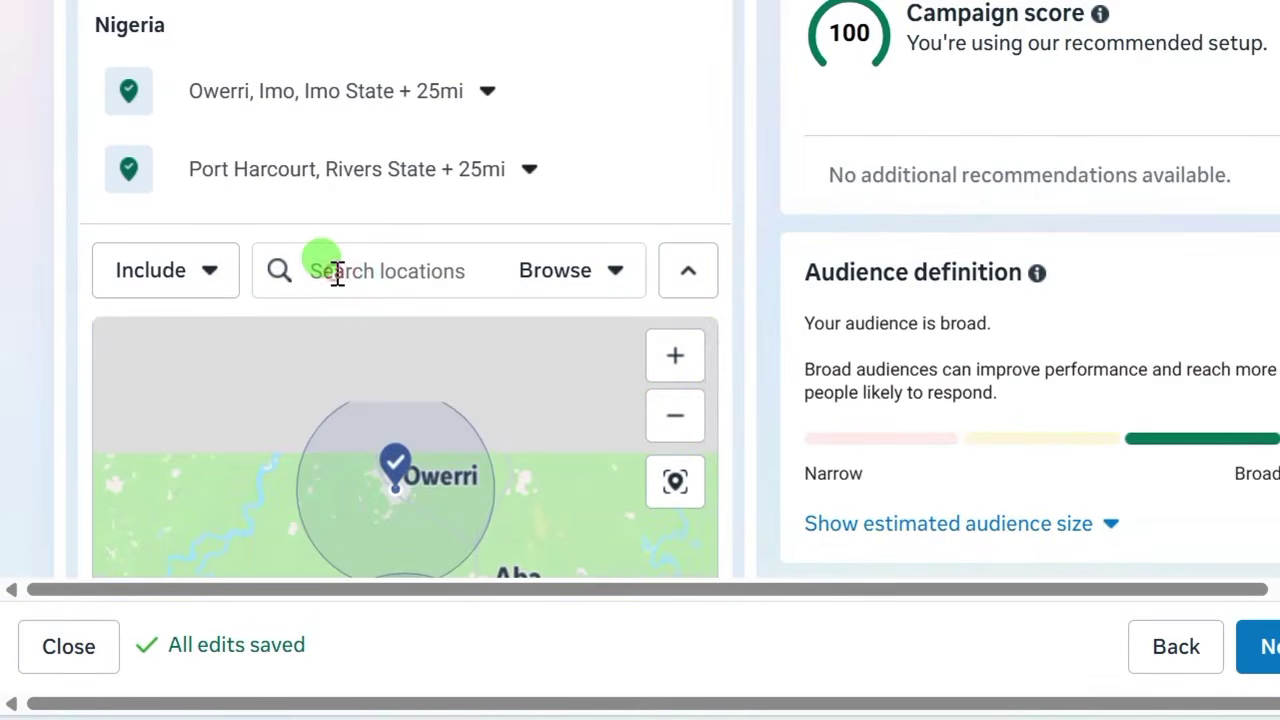
Add Umuahia, Awka and Benin as further target locations.
text(U)
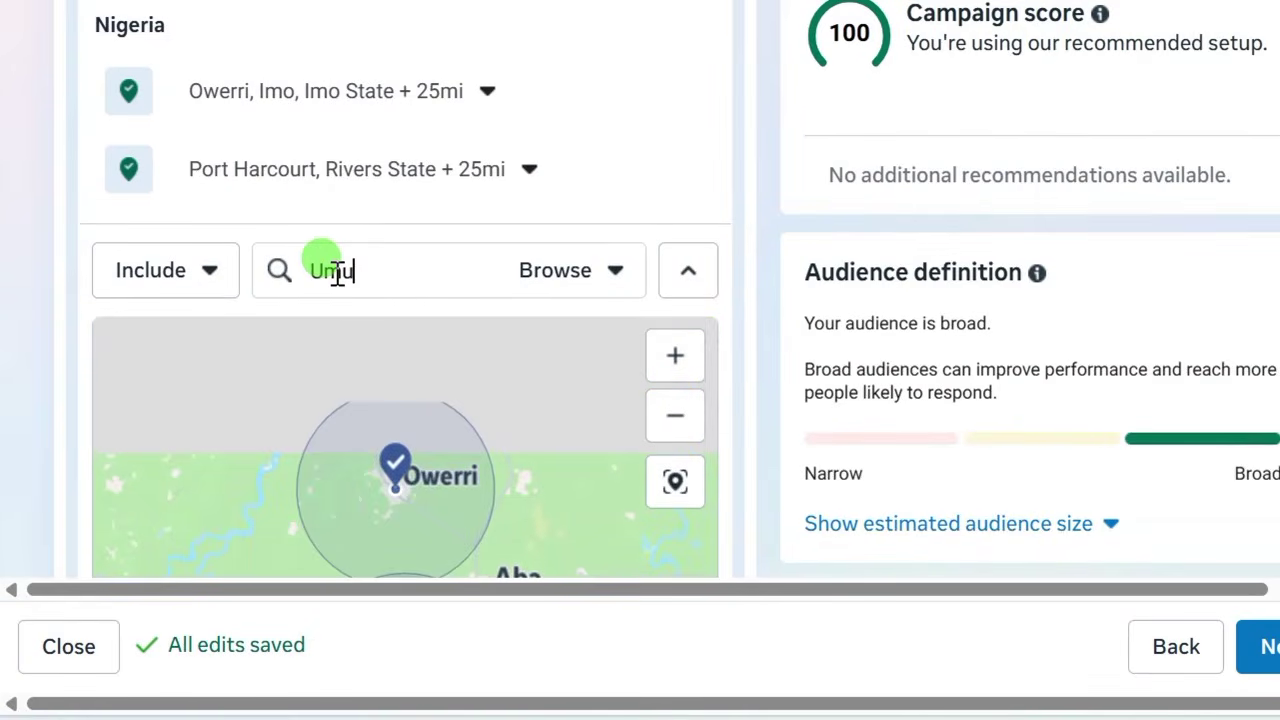
text(mu)
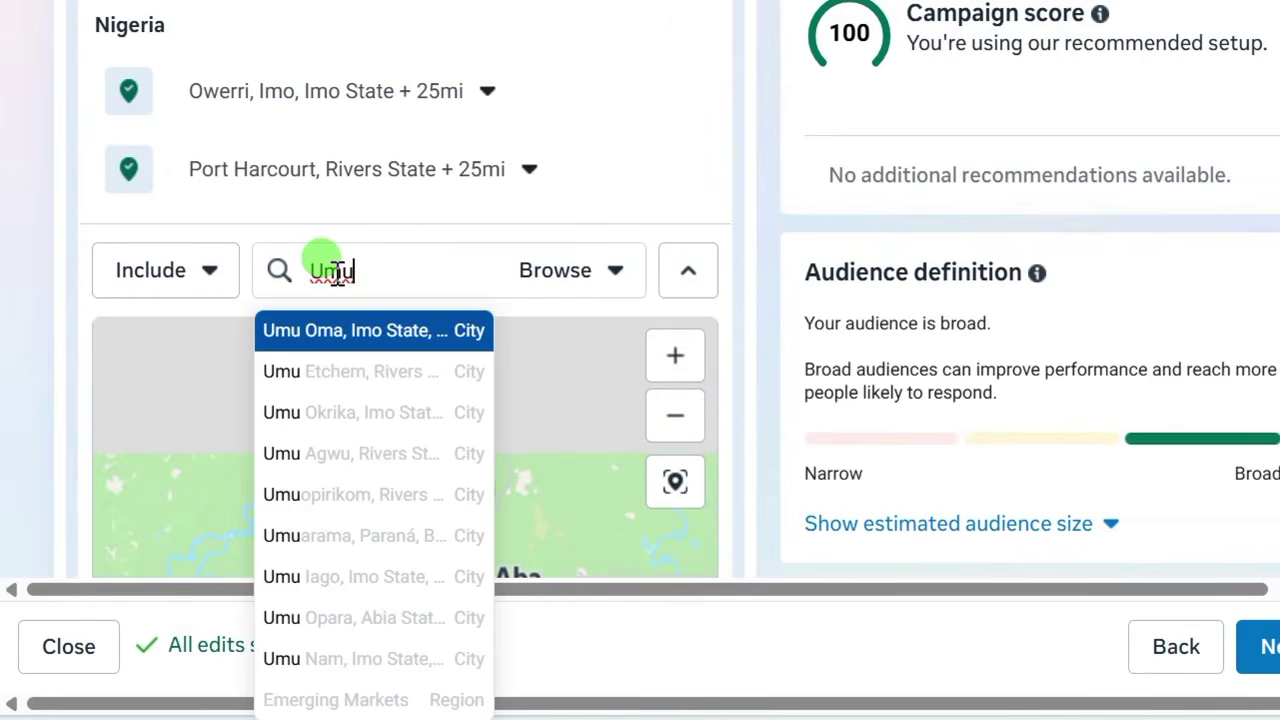
text(ahia)
click(343, 331)
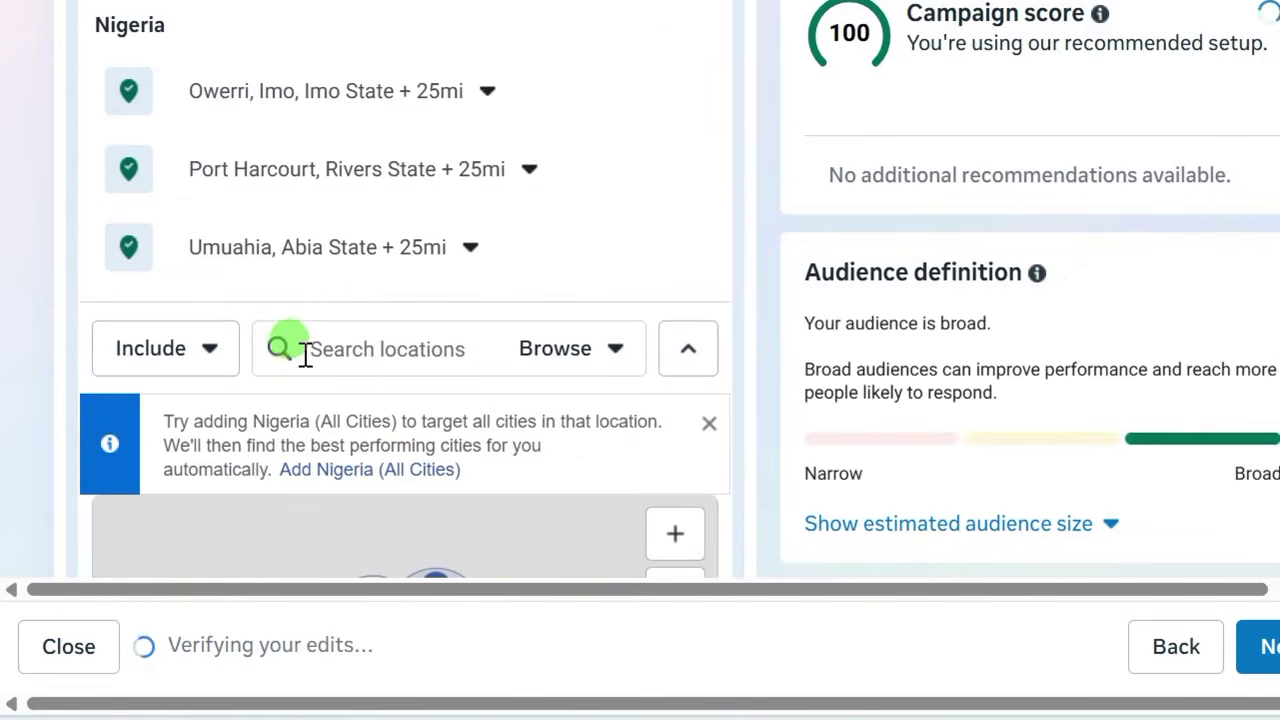
text(Aw)
click(315, 427)
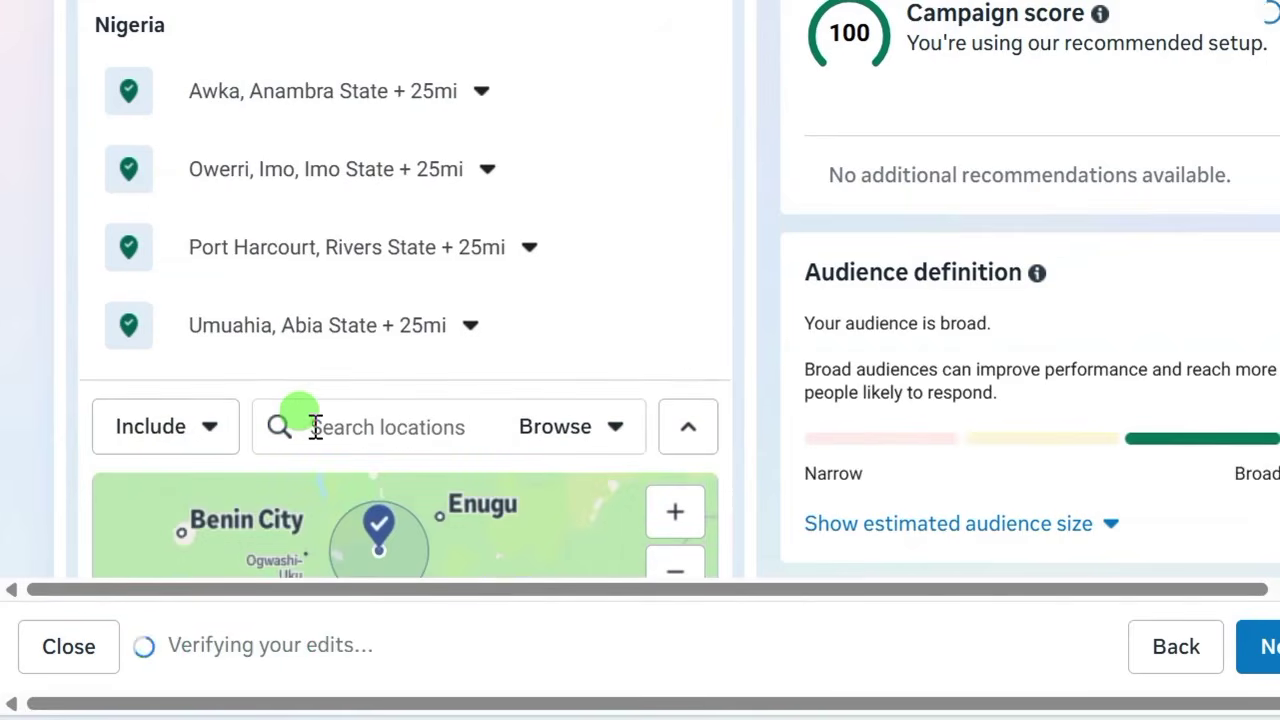
text(Be)
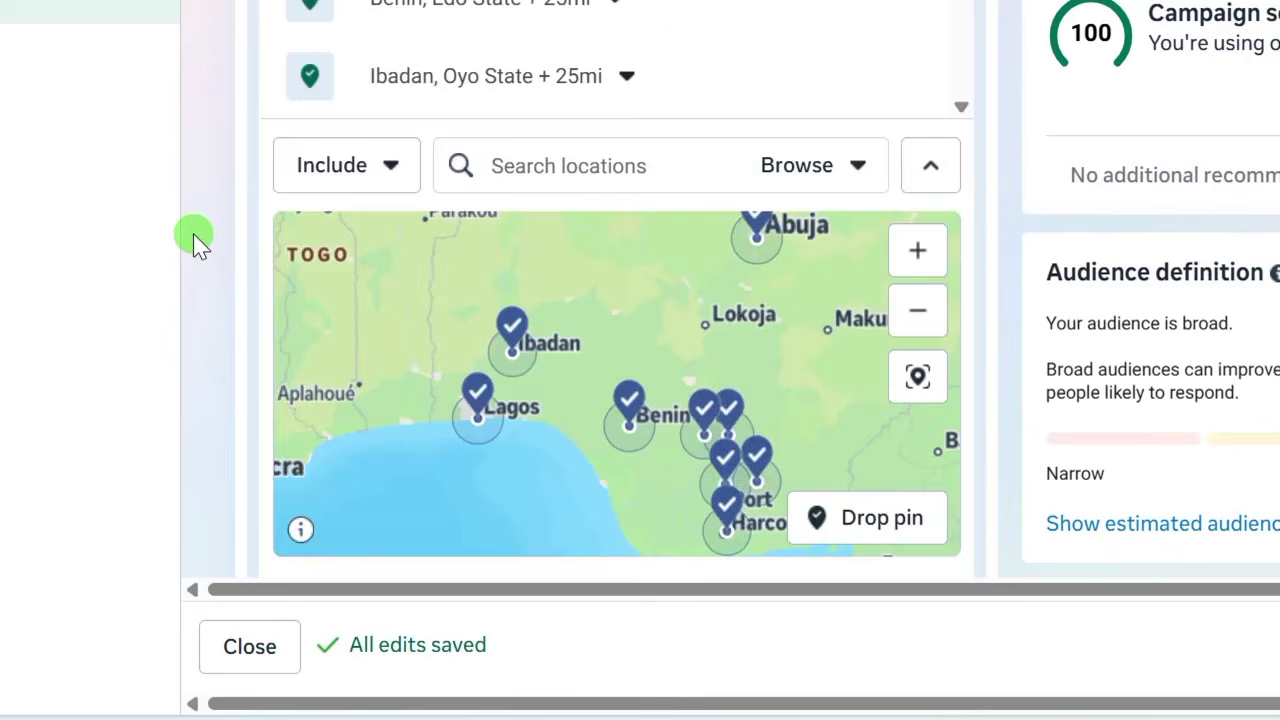
scroll(250, 200, up, 4)
scroll(246, 294, down, 4)
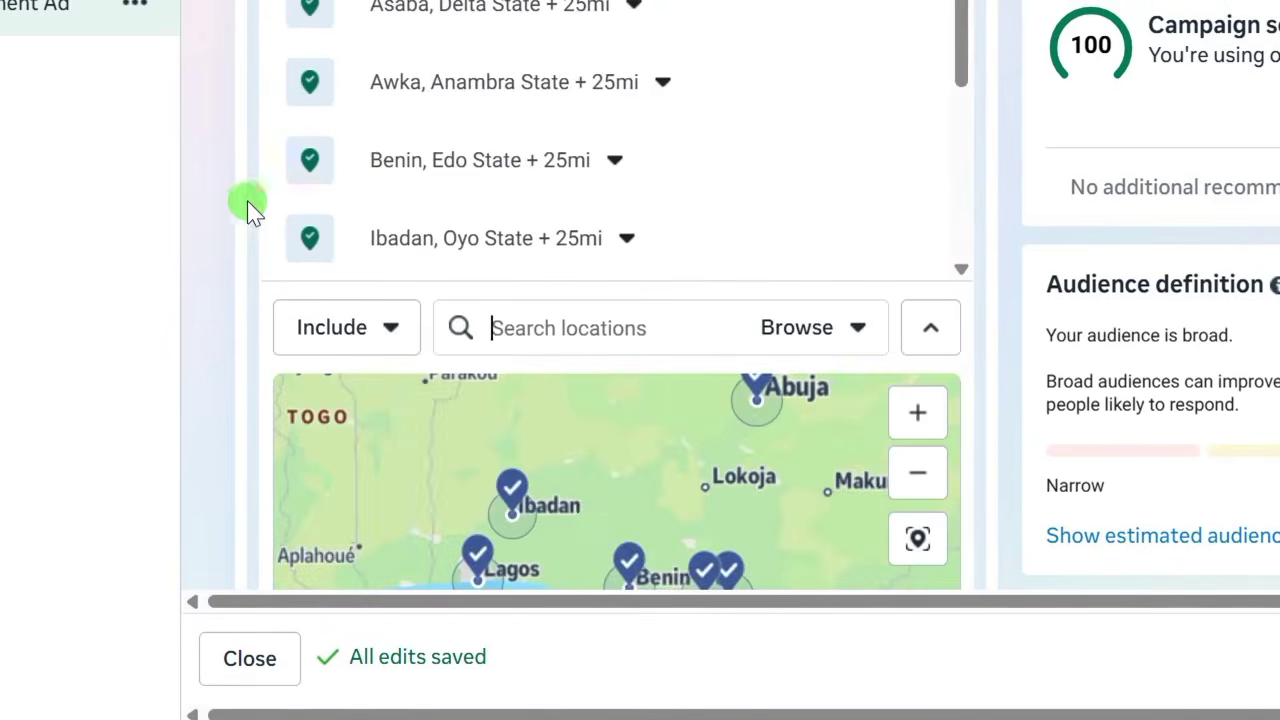
scroll(287, 205, down, 10)
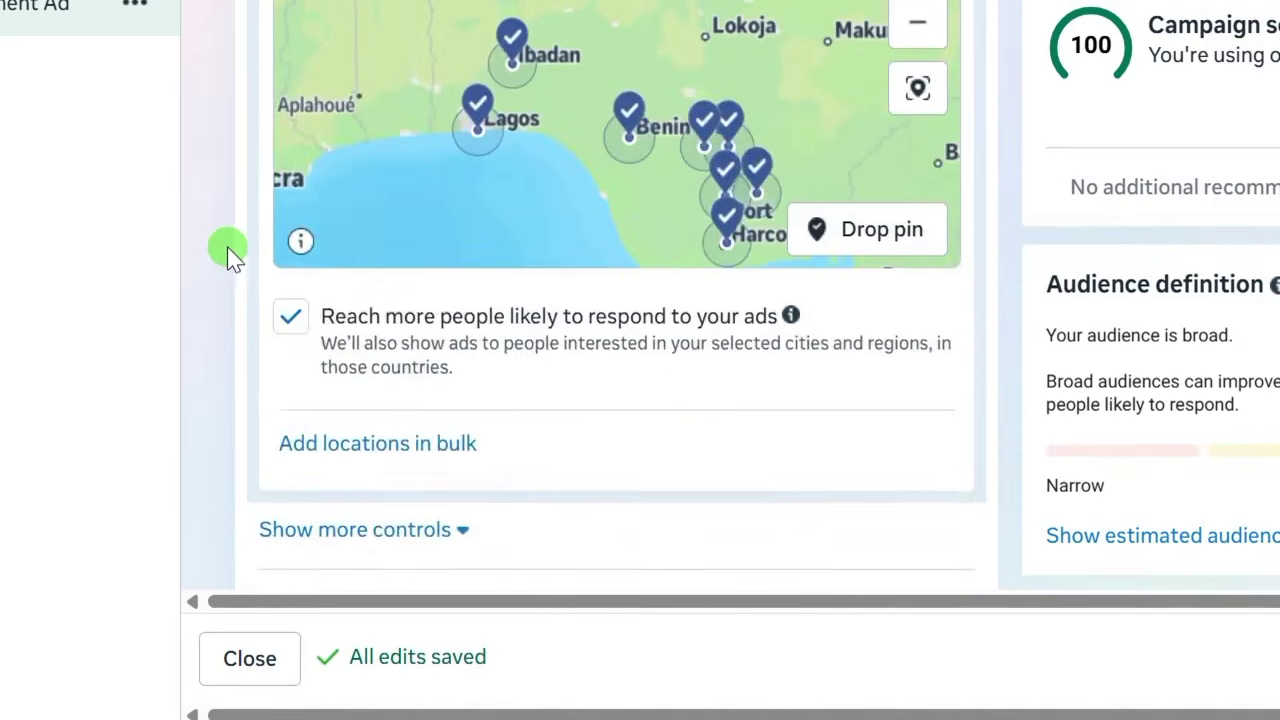
scroll(228, 250, down, 3)
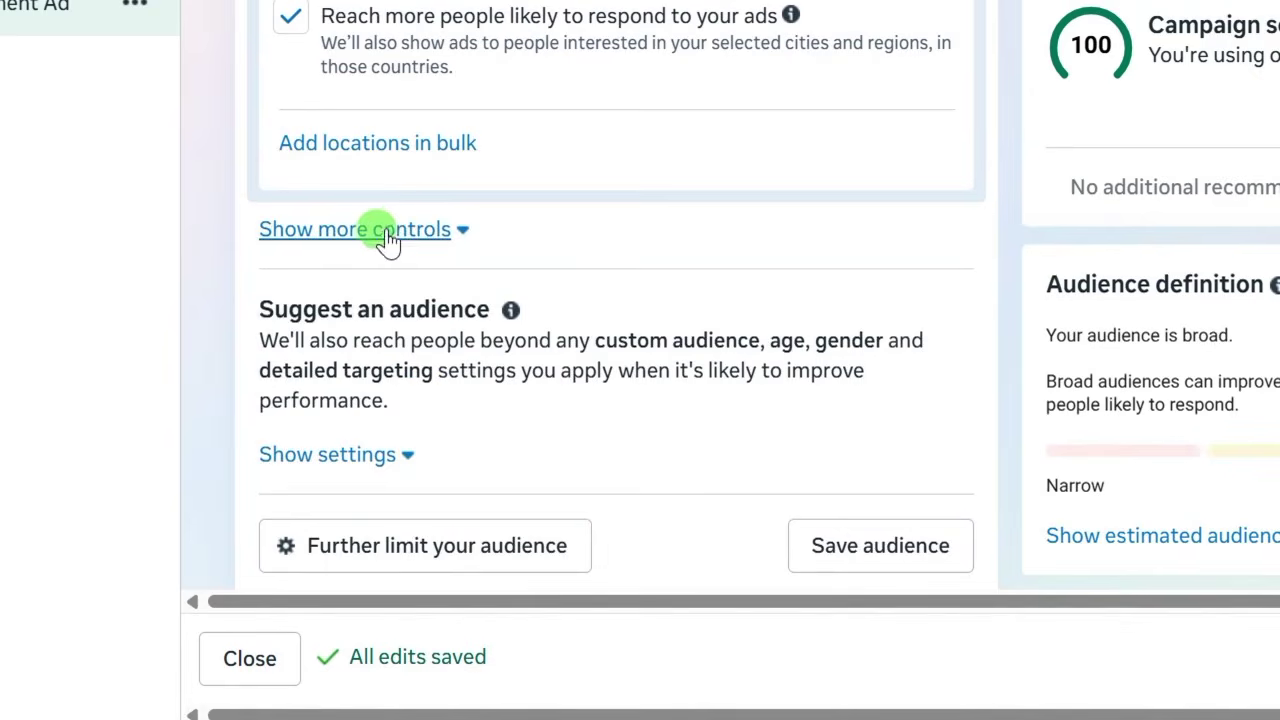
Limit the audience's language to English (All) under the extra audience controls.
click(445, 232)
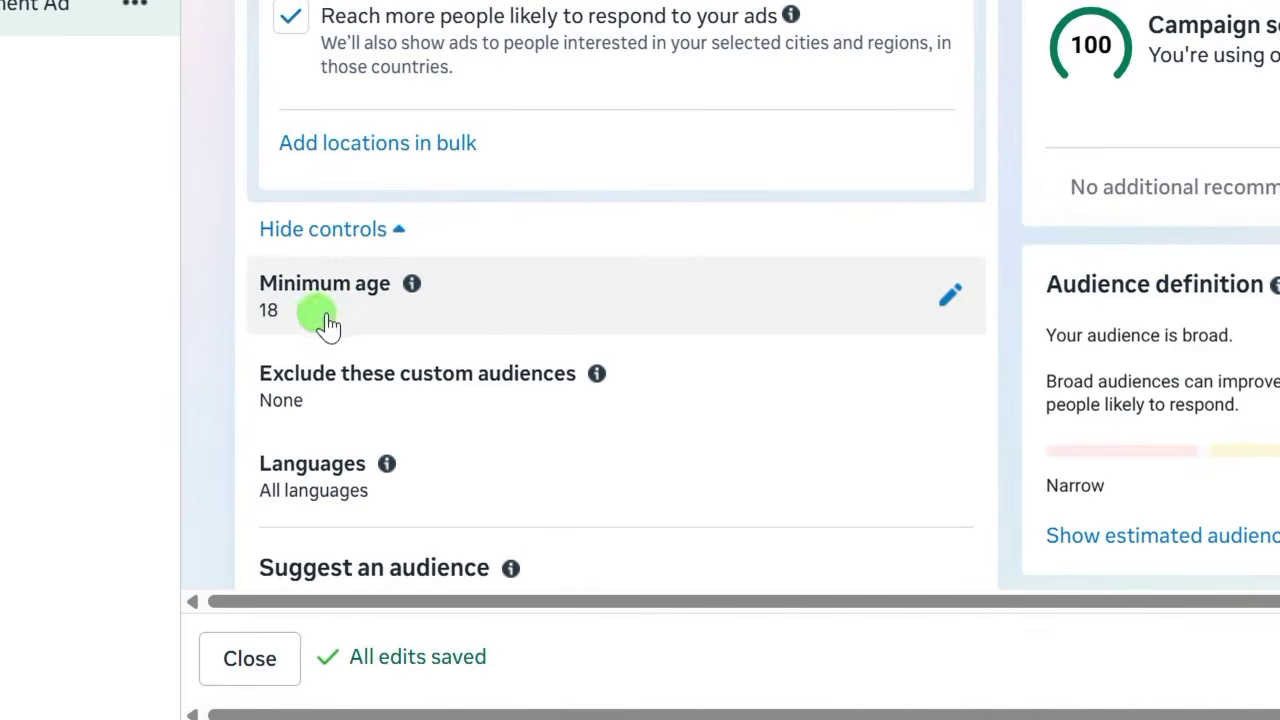
scroll(345, 230, down, 2)
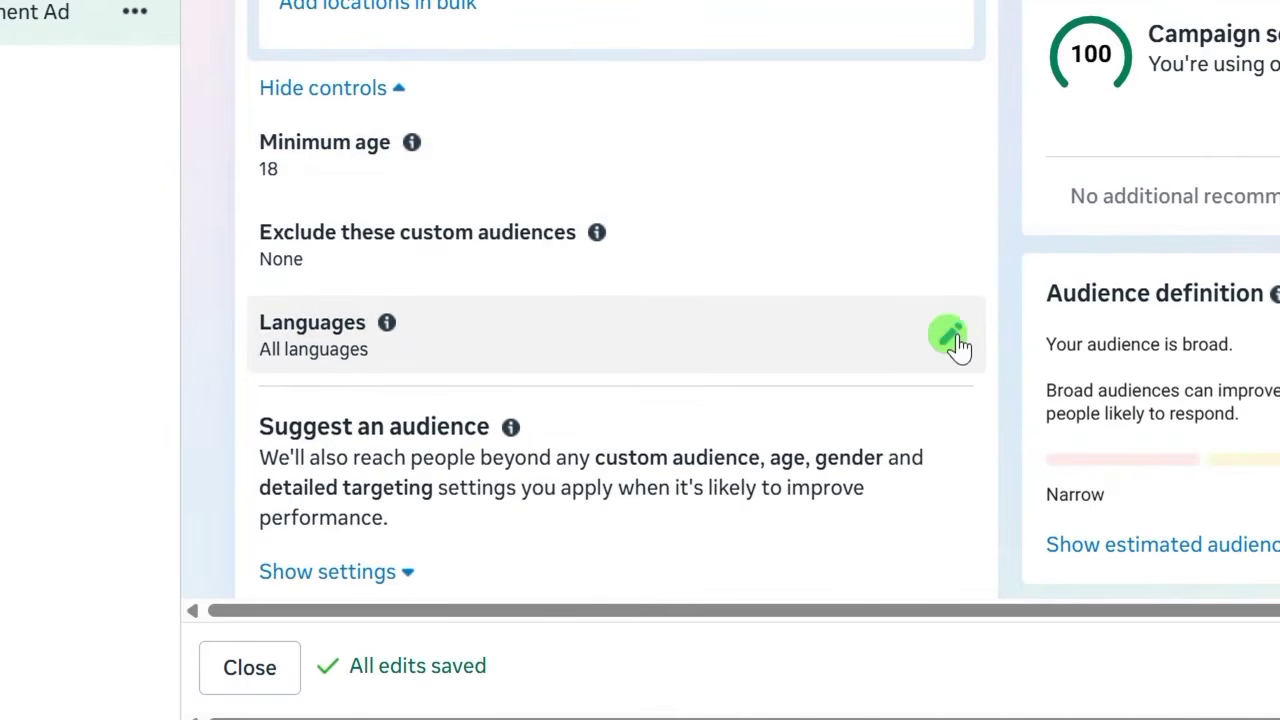
click(950, 337)
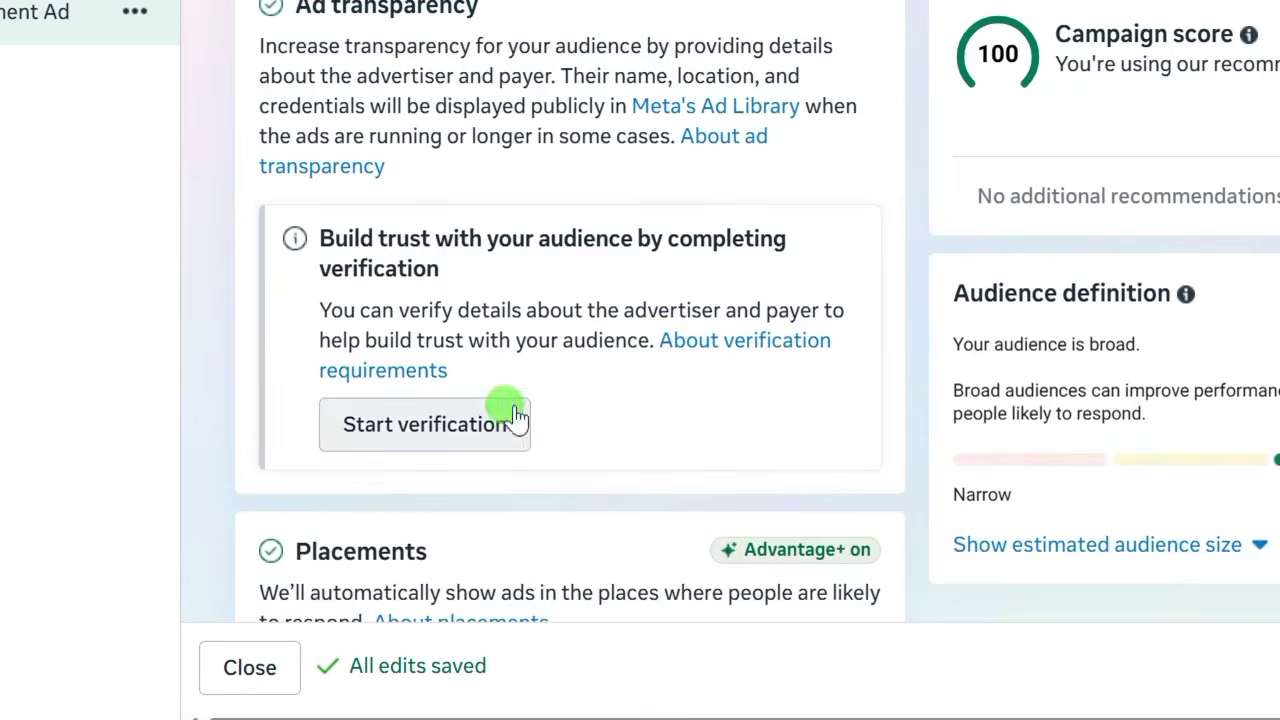
scroll(500, 420, down, 3)
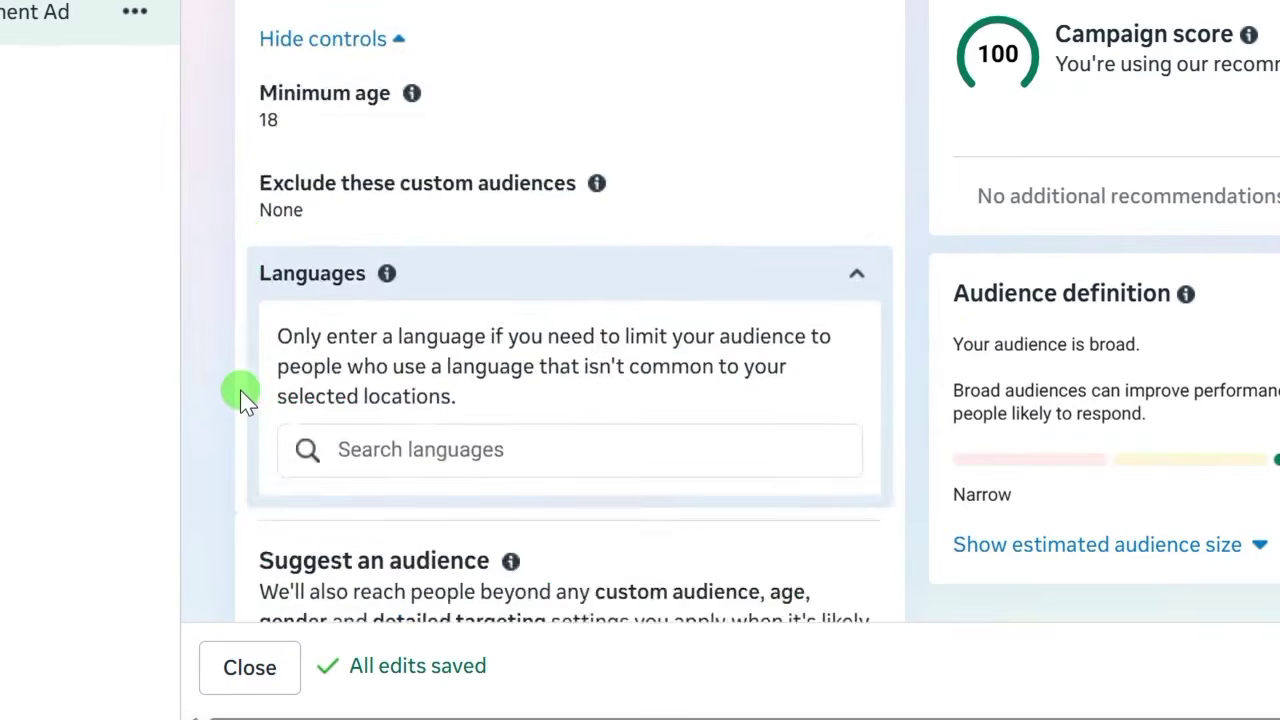
scroll(240, 390, up, 2)
scroll(243, 390, down, 4)
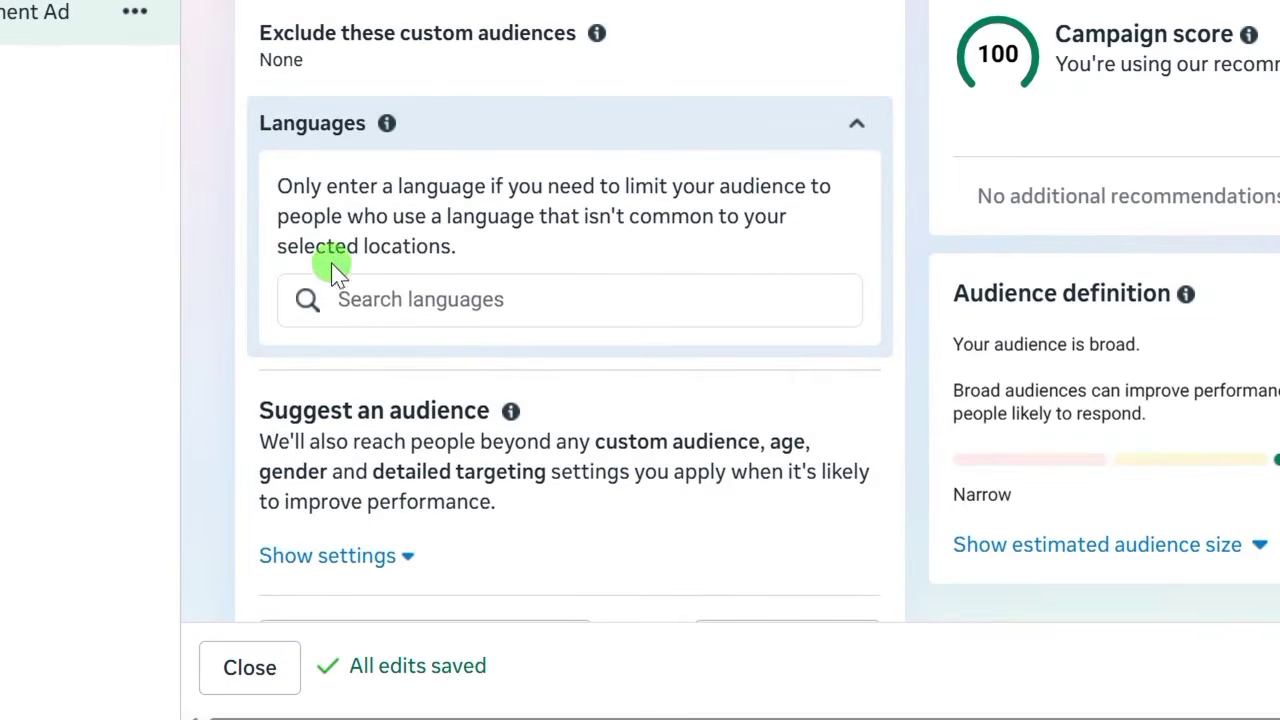
click(346, 298)
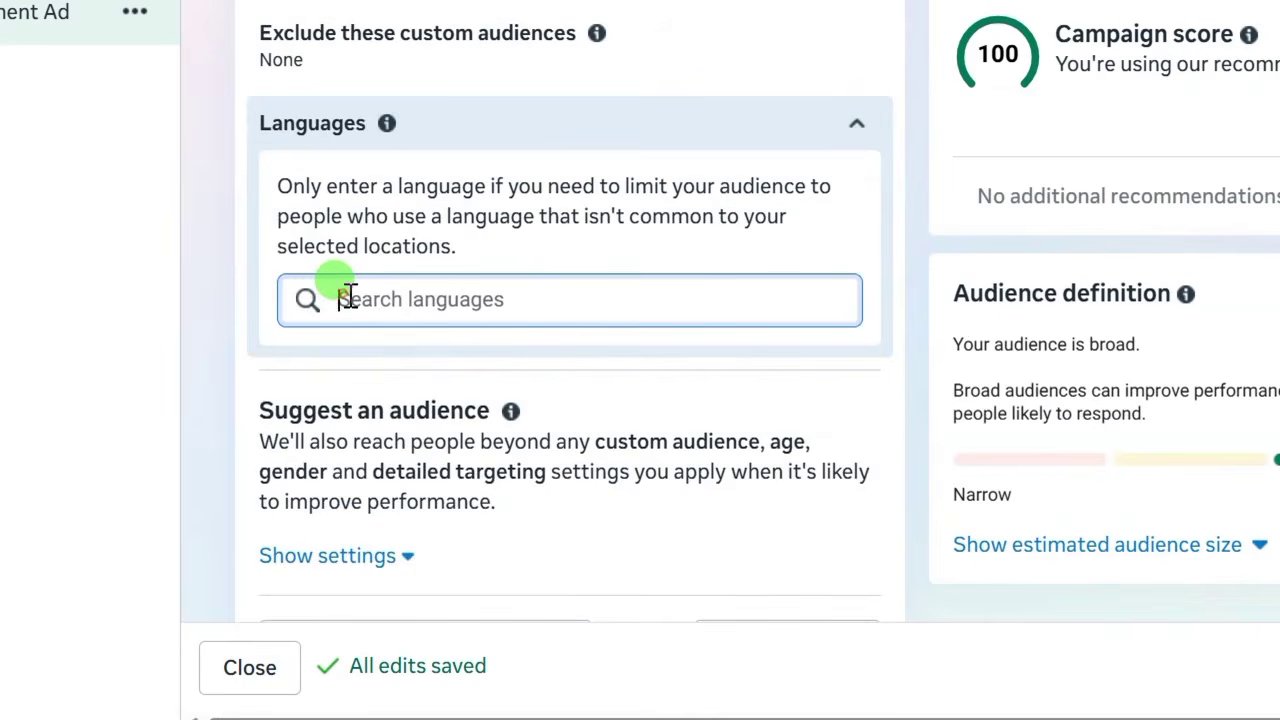
text(English)
click(366, 349)
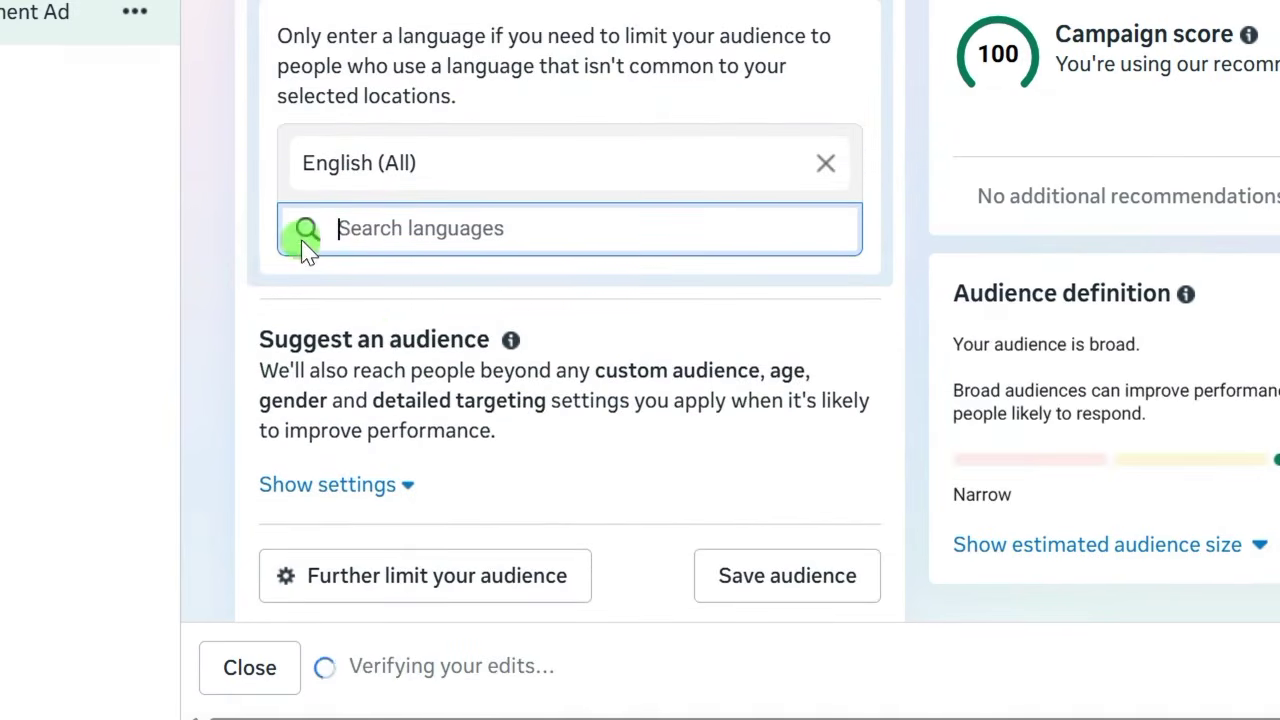
scroll(263, 385, down, 3)
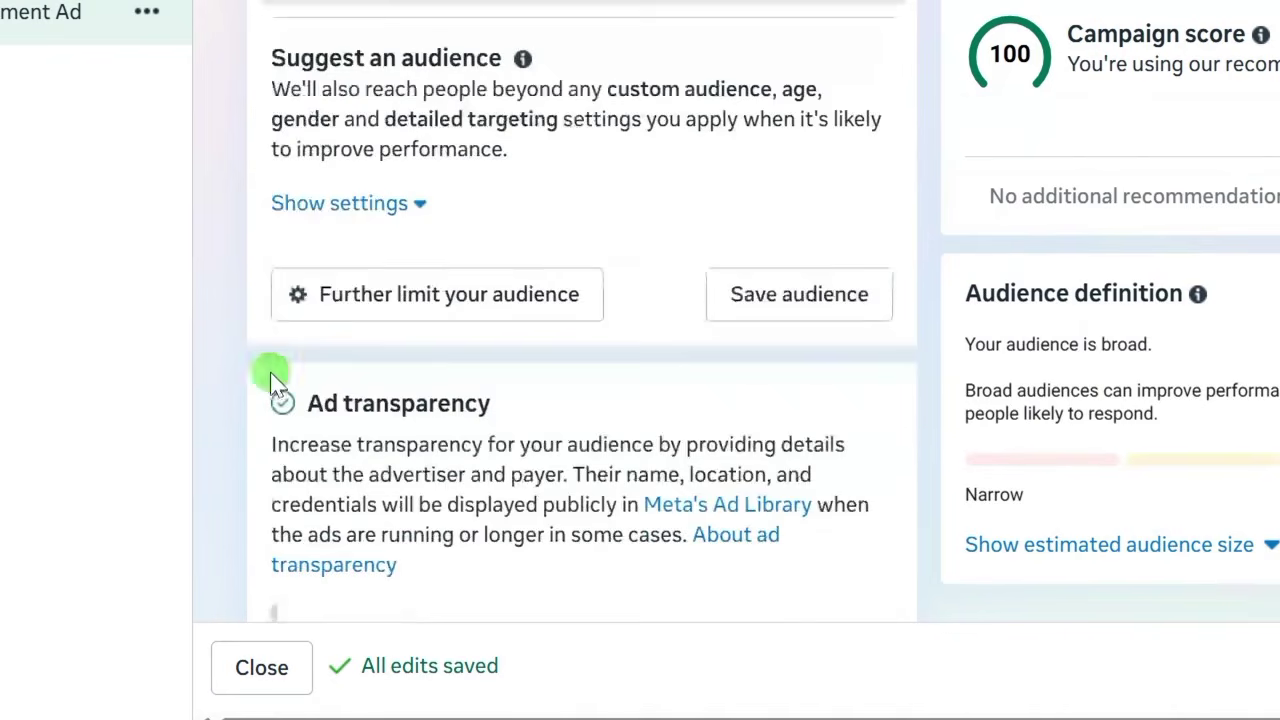
click(362, 190)
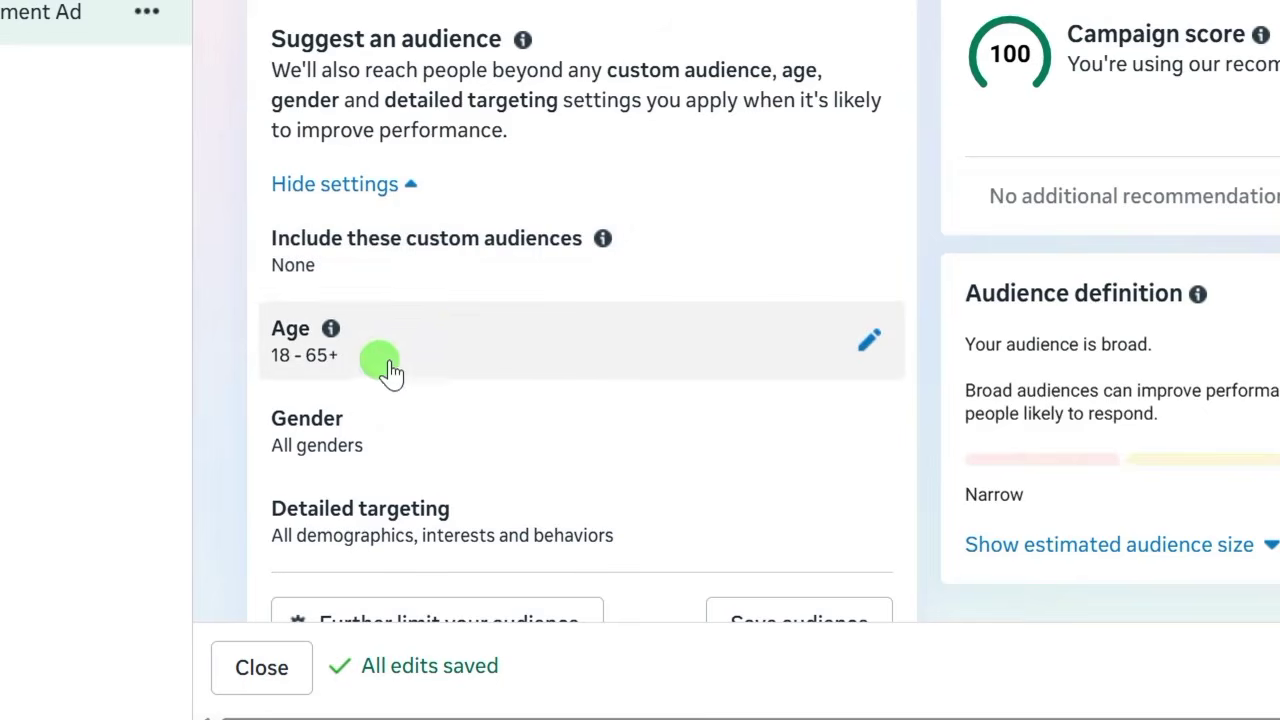
Set the maximum age to 55 for an 18–55 range and begin saving the audience.
click(466, 336)
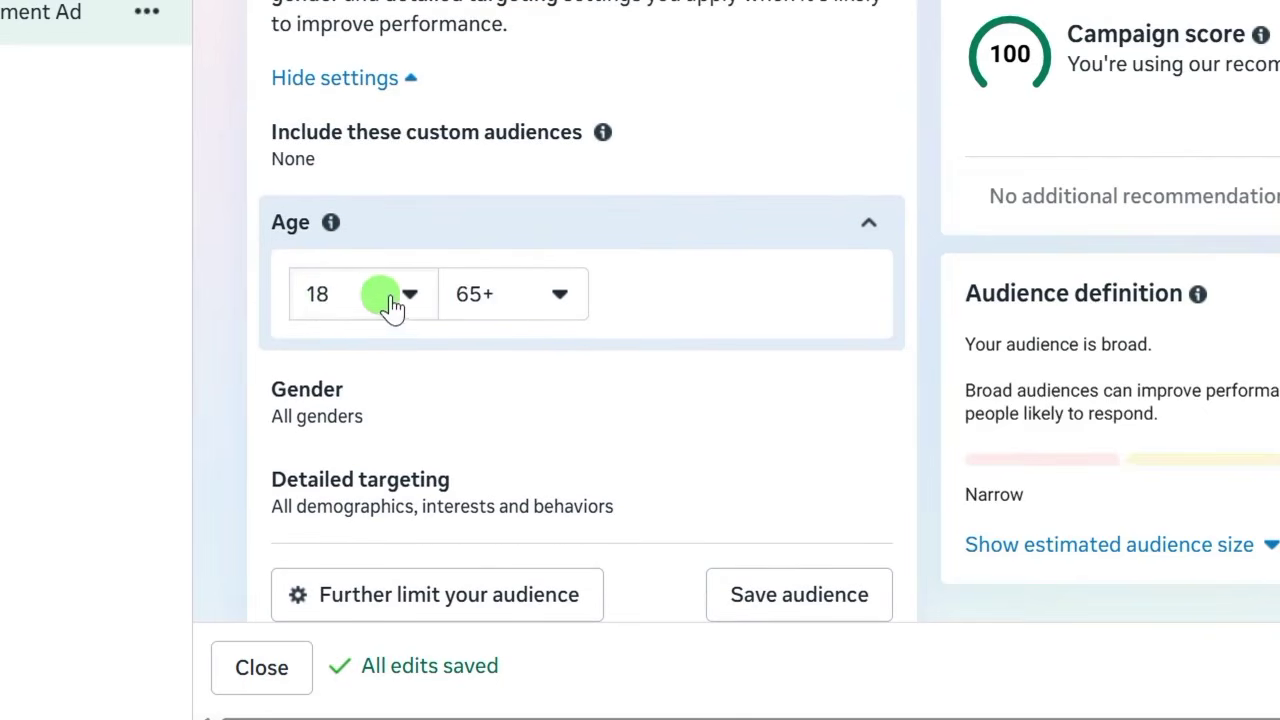
click(556, 296)
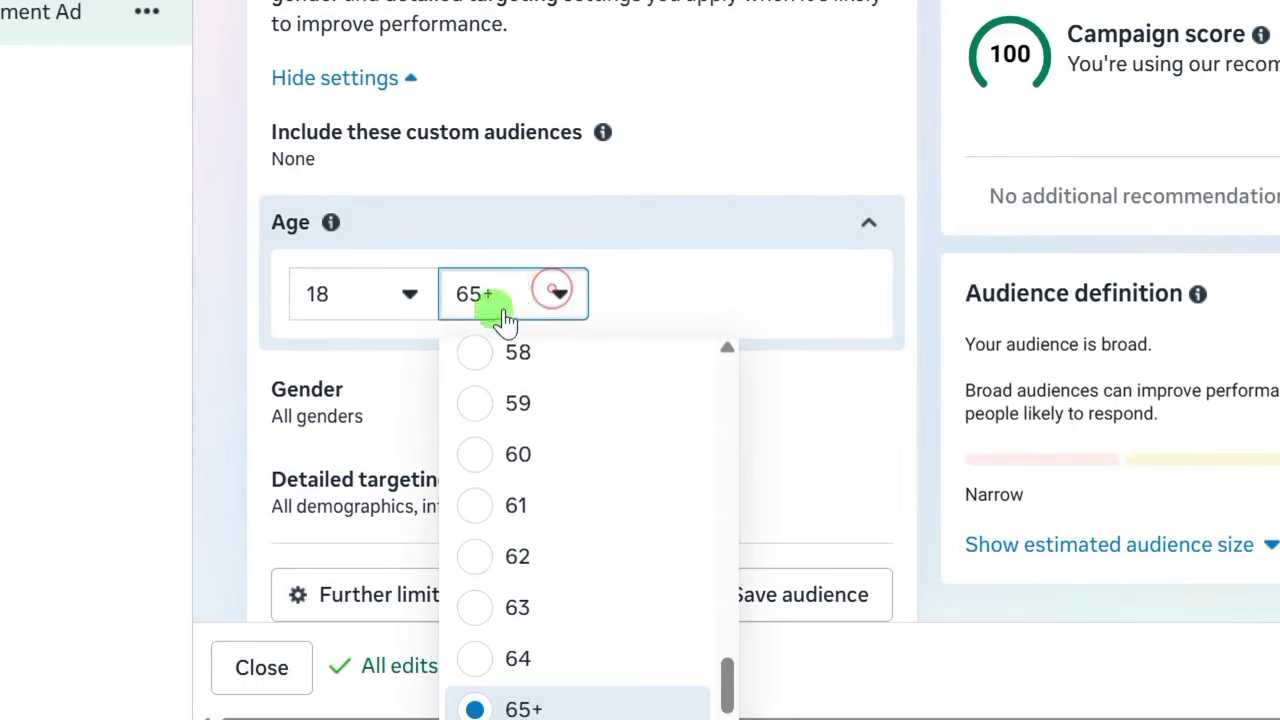
scroll(526, 531, up, 3)
scroll(495, 470, up, 2)
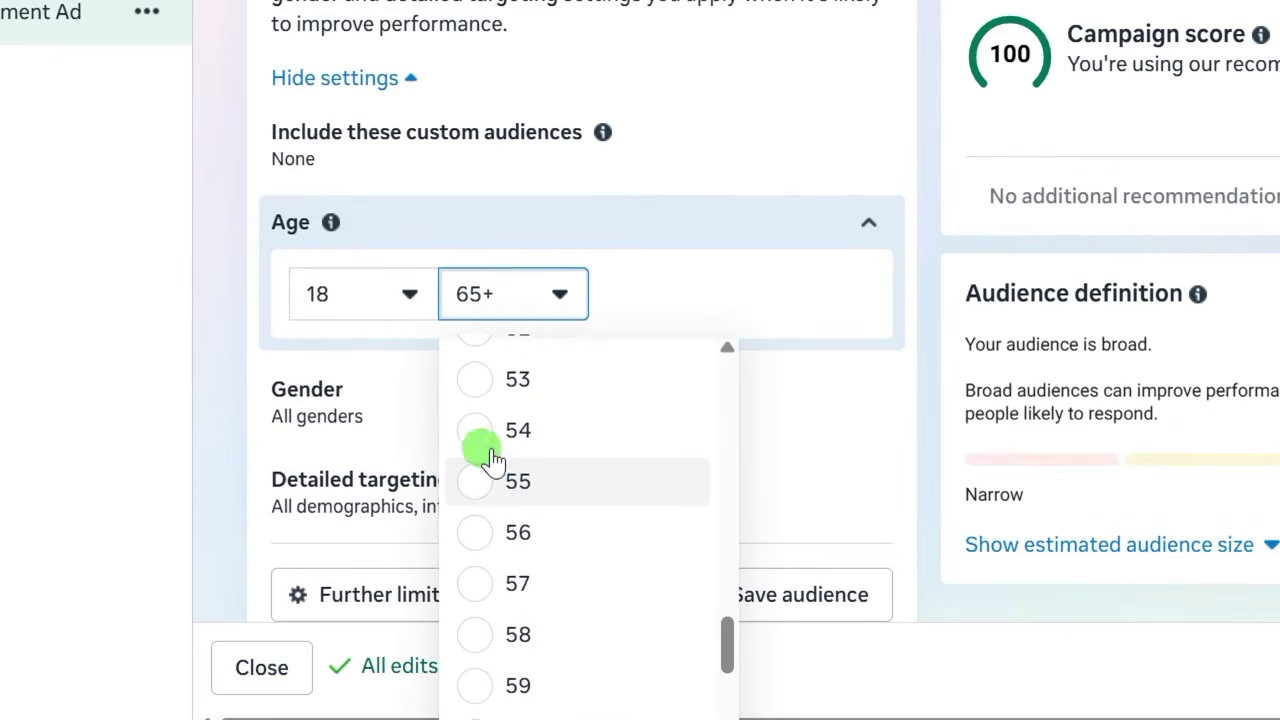
click(488, 485)
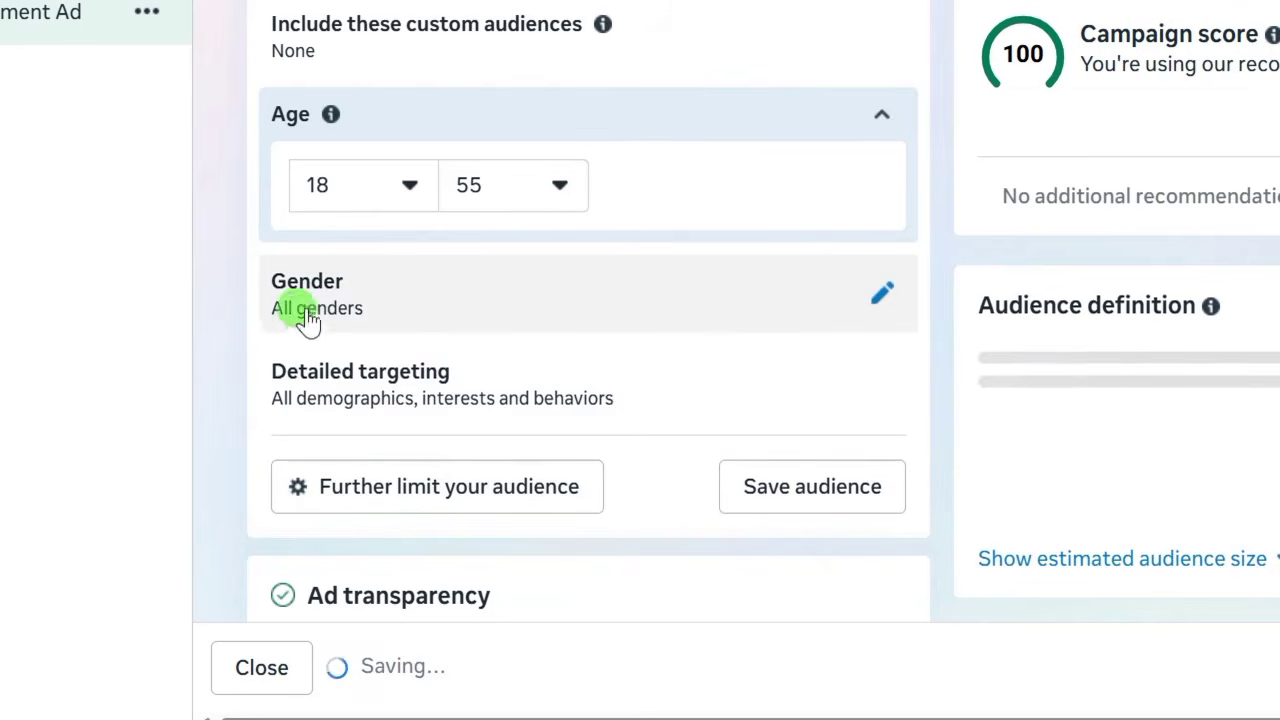
scroll(496, 337, up, 1)
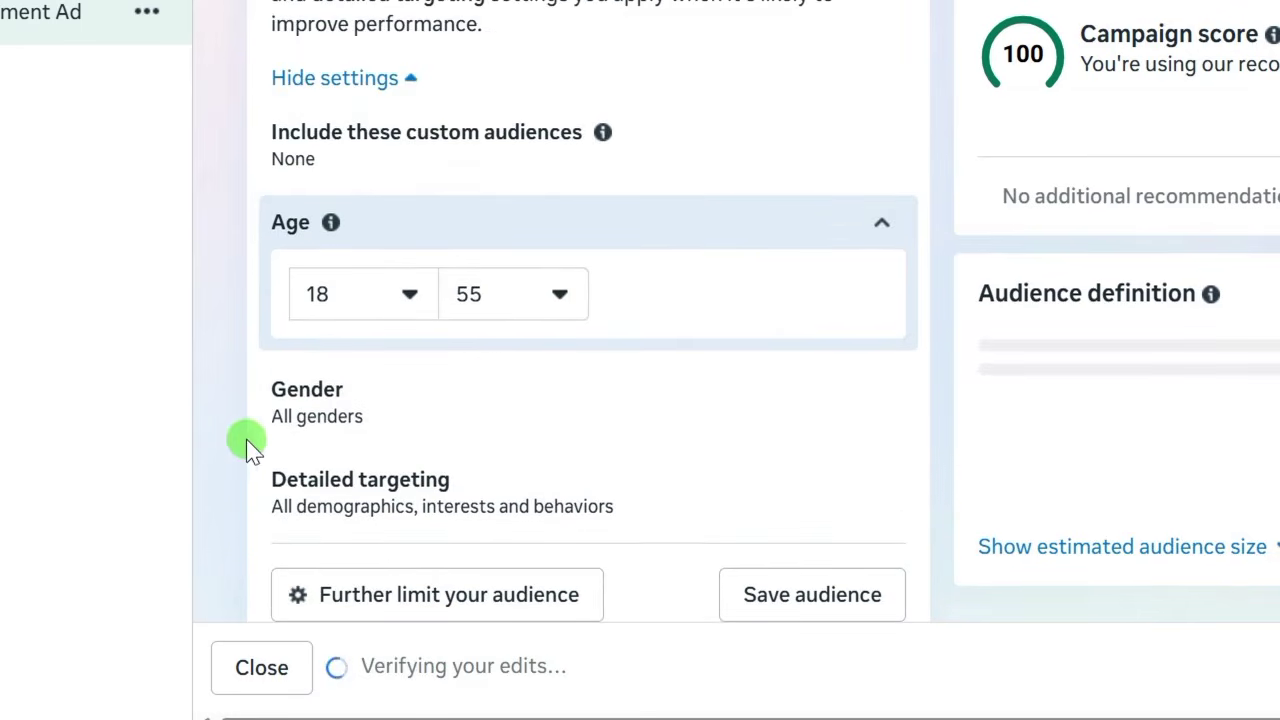
scroll(250, 438, down, 2)
scroll(333, 340, down, 2)
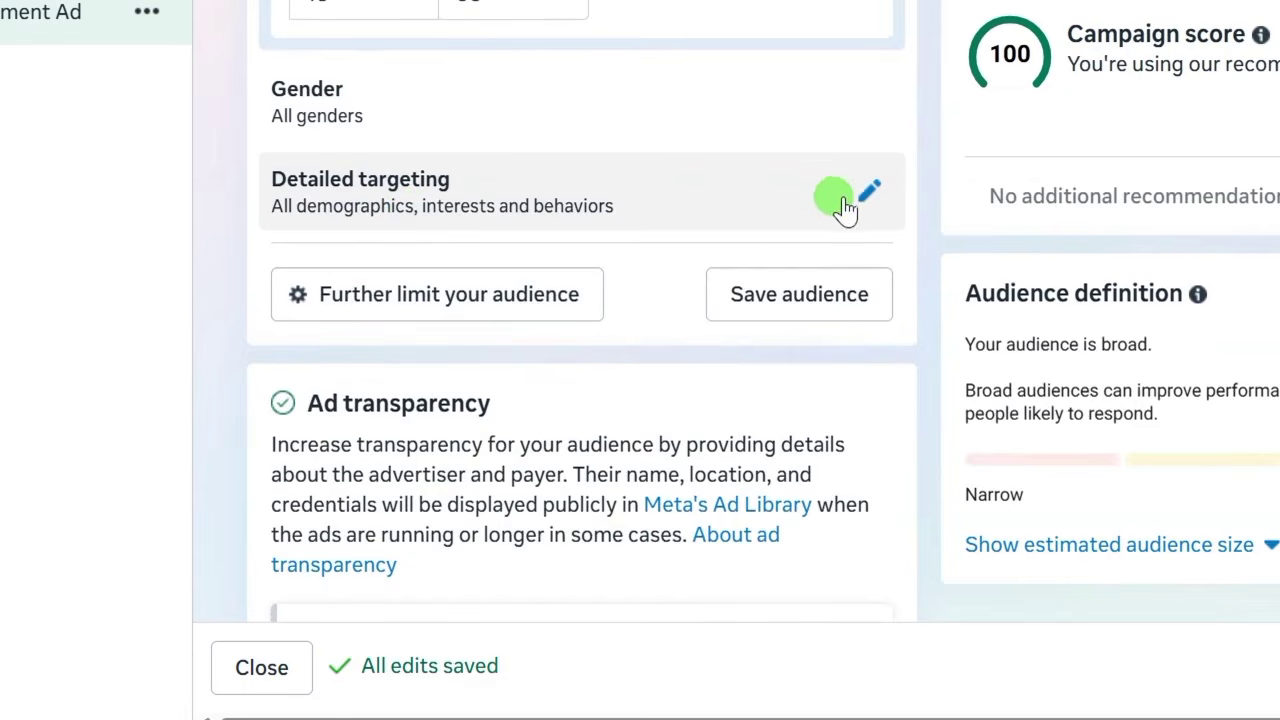
scroll(251, 200, down, 1)
scroll(251, 200, up, 1)
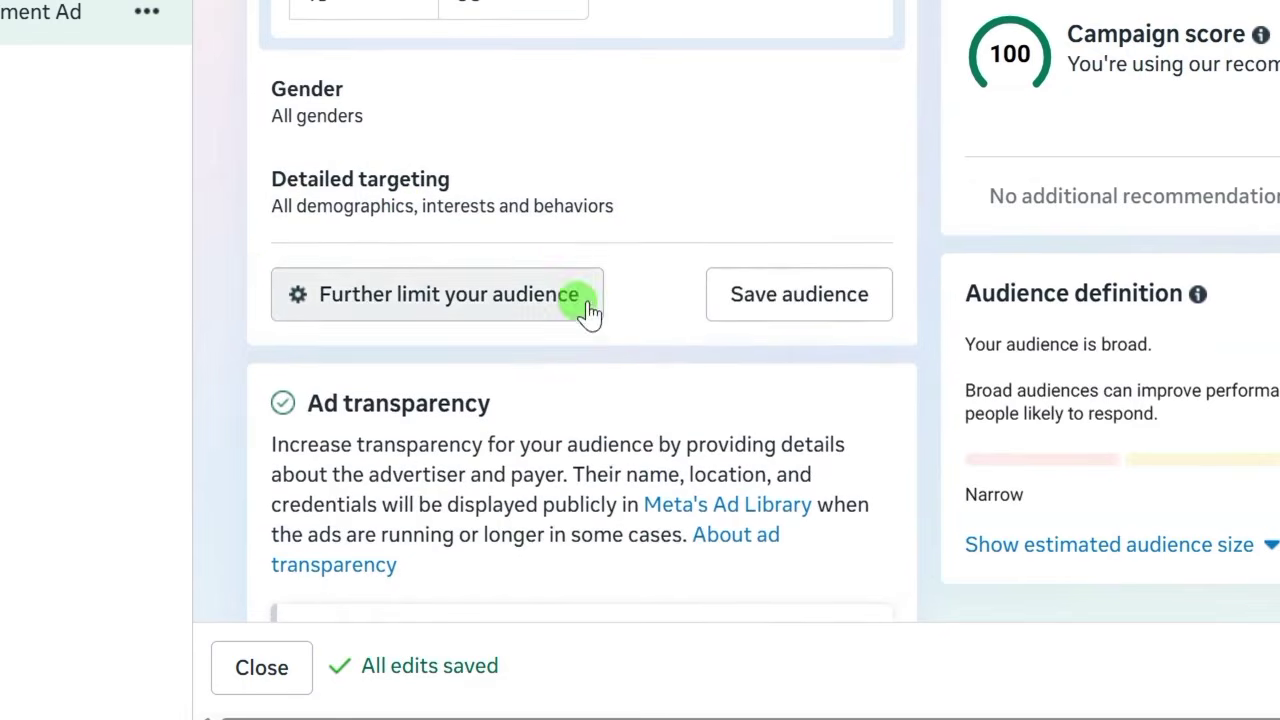
click(785, 302)
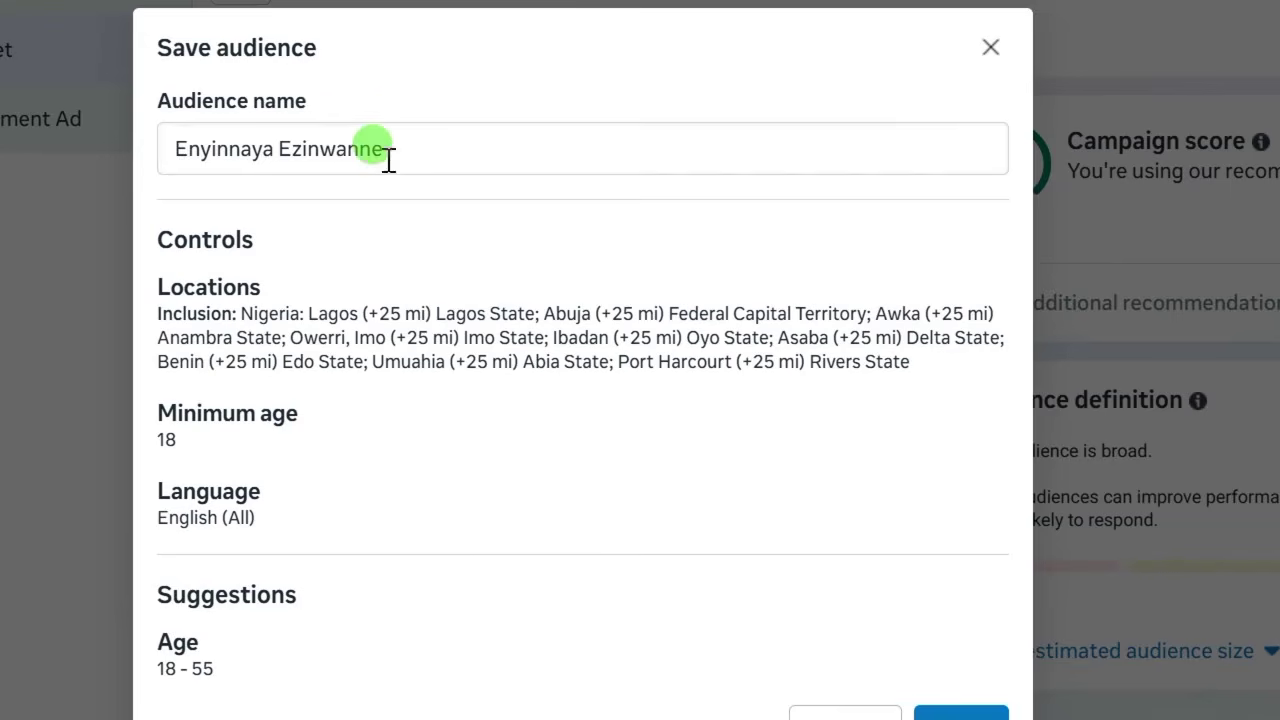
Name the audience 'Broad Audience' and save it.
drag(386, 157, 120, 157)
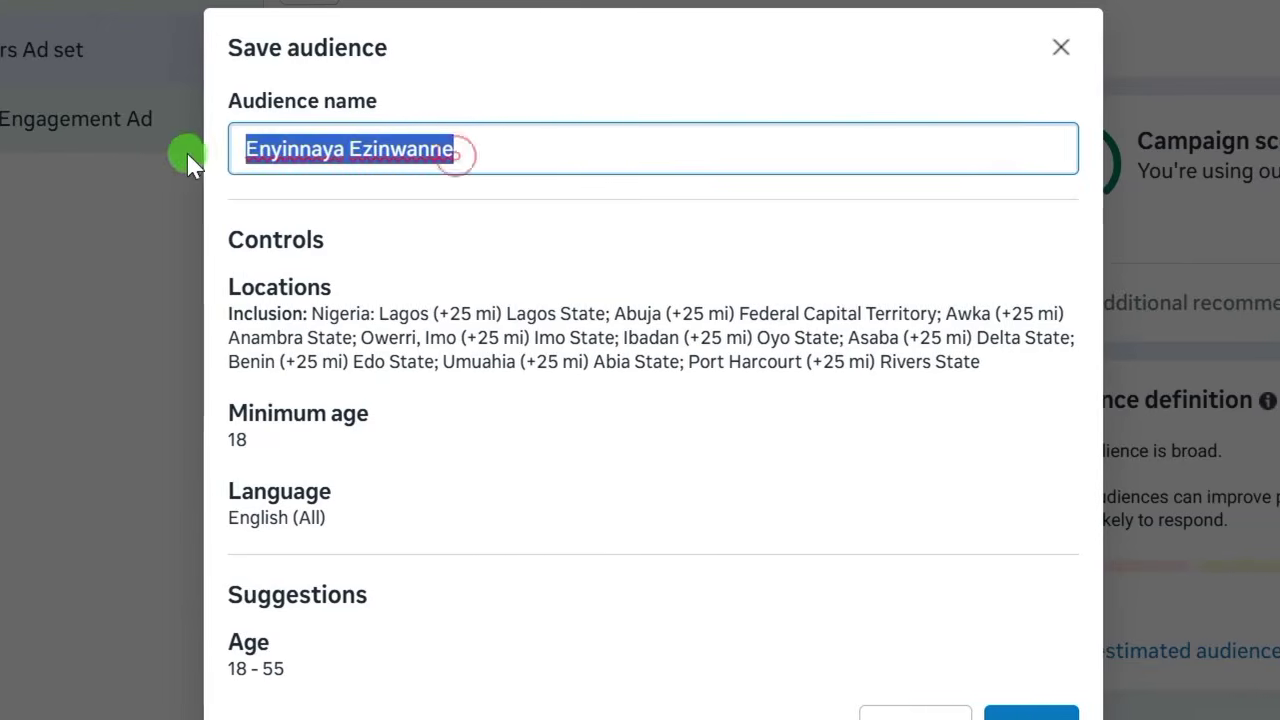
text(Broad Audience)
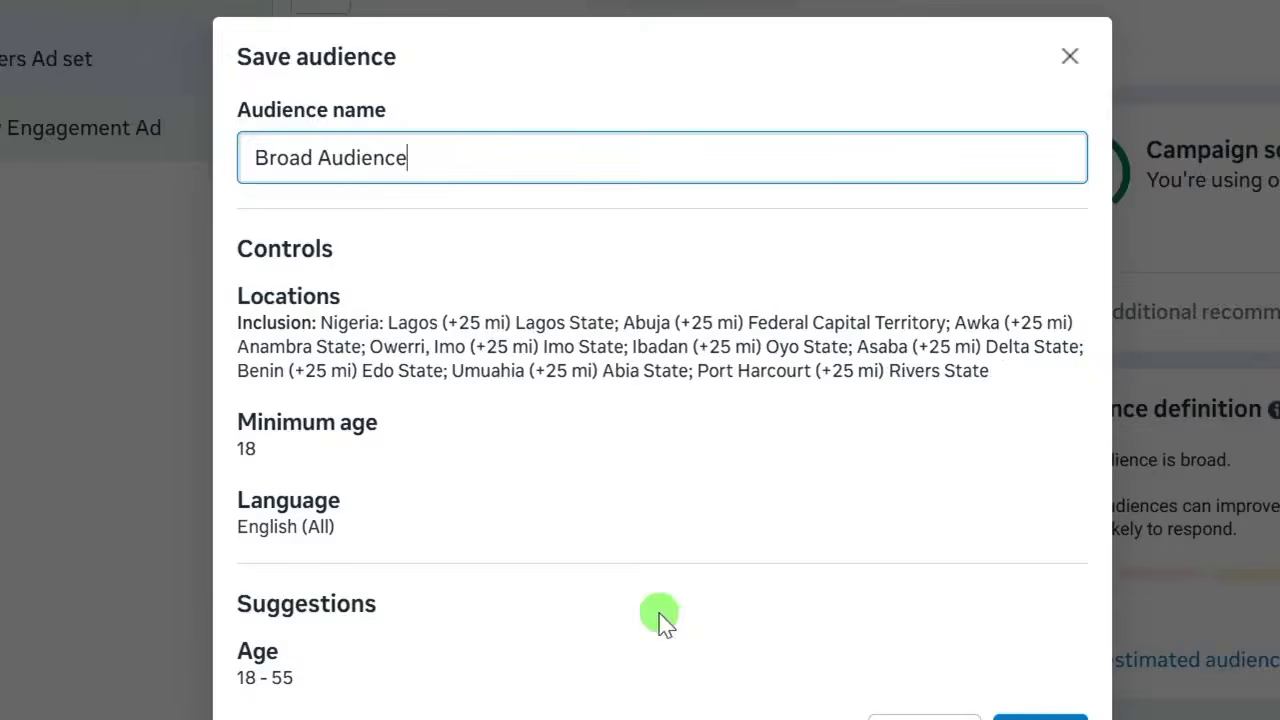
click(1022, 557)
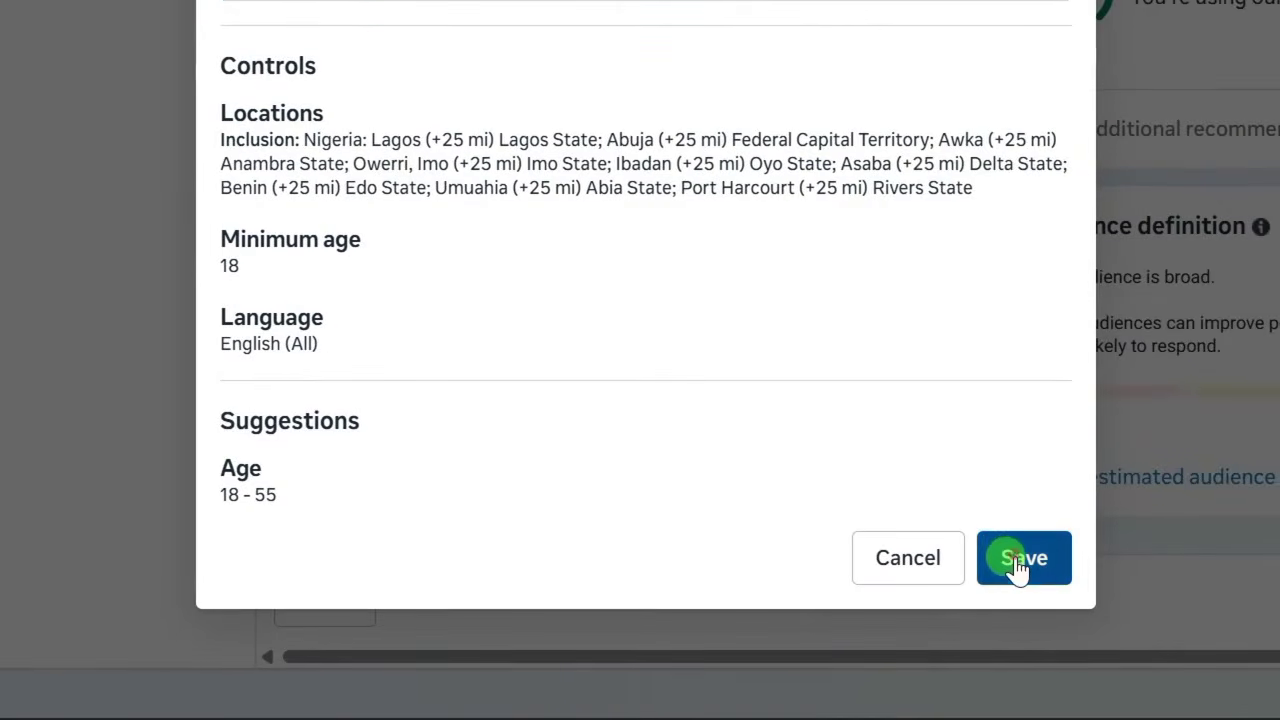
scroll(582, 259, up, 5)
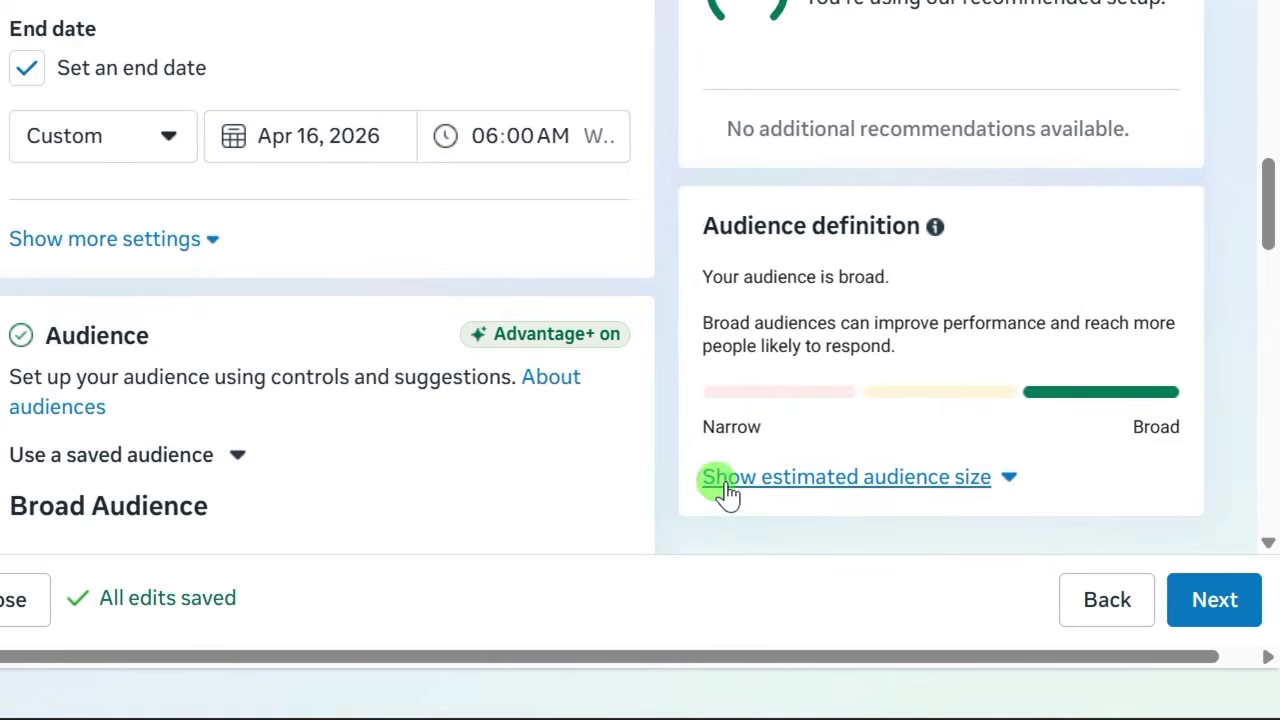
Reveal the 30,000,000–35,300,000 estimated audience size and review the Audience settings.
click(1005, 480)
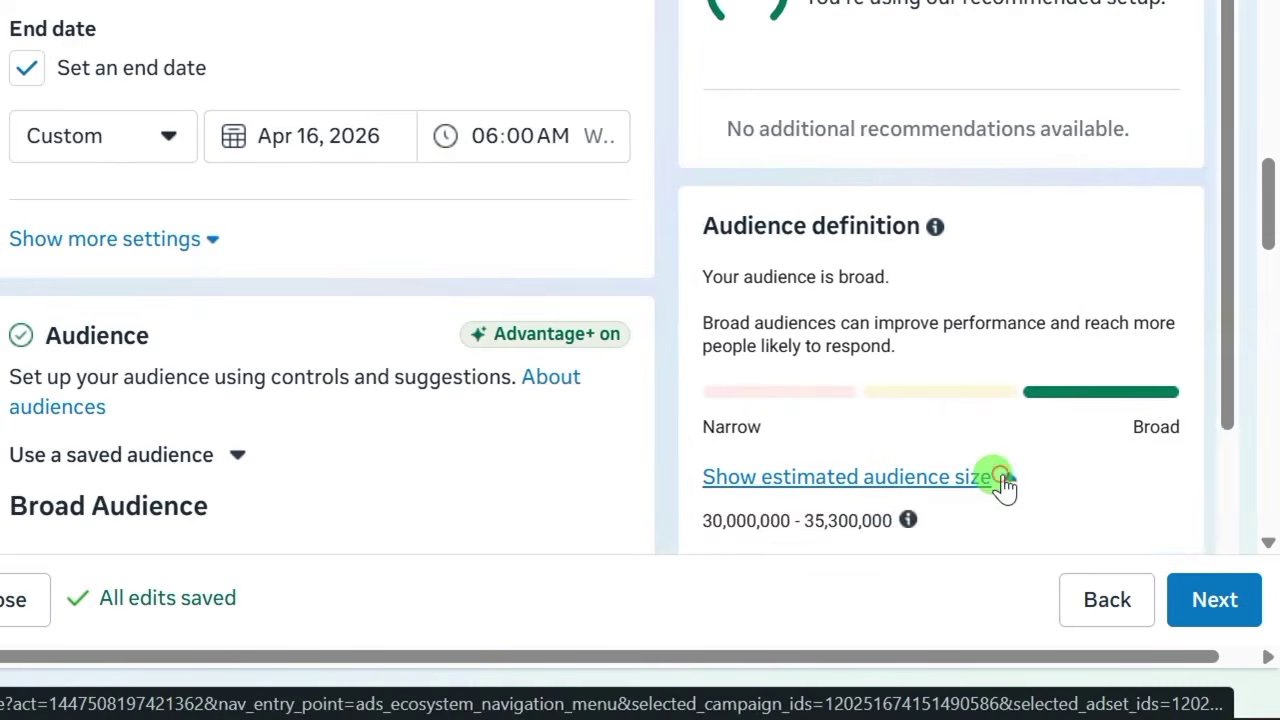
scroll(983, 490, down, 1)
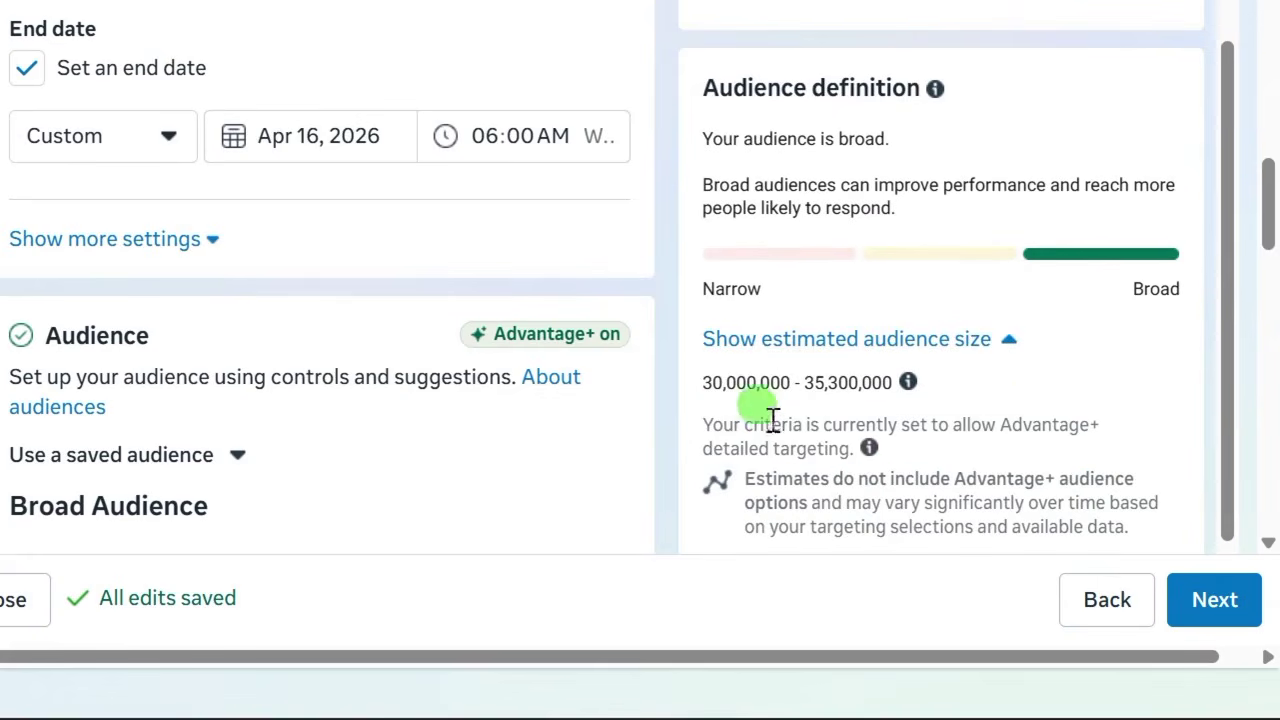
scroll(820, 420, down, 1)
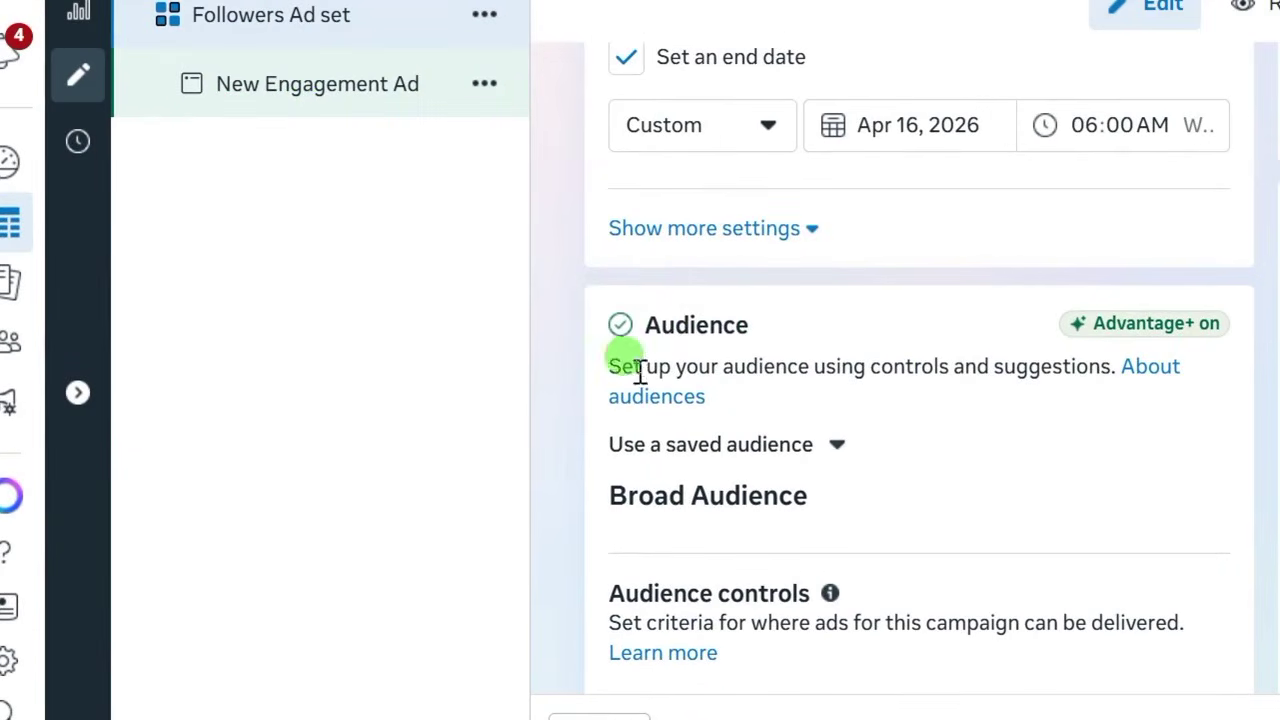
scroll(591, 323, up, 3)
scroll(594, 343, down, 6)
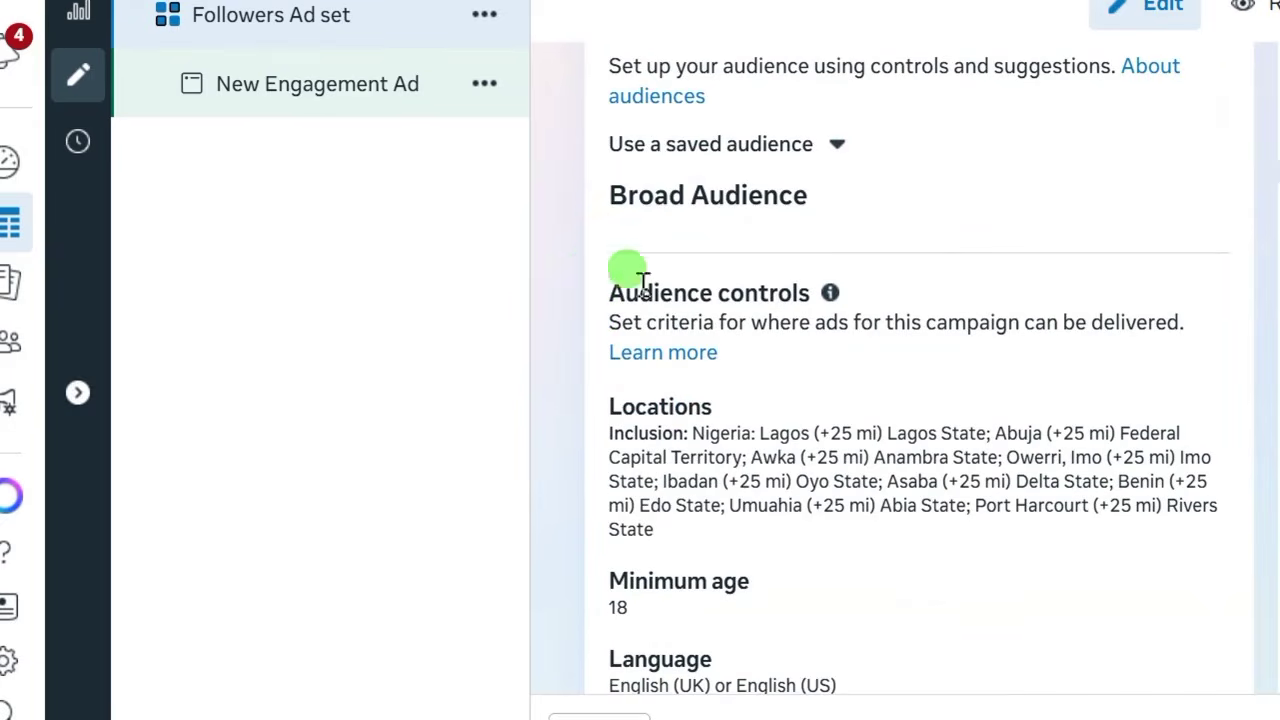
scroll(700, 320, down, 3)
Restrict the ad set's device targeting to Mobile only by removing Desktop under Devices and operating systems.
scroll(575, 475, down, 15)
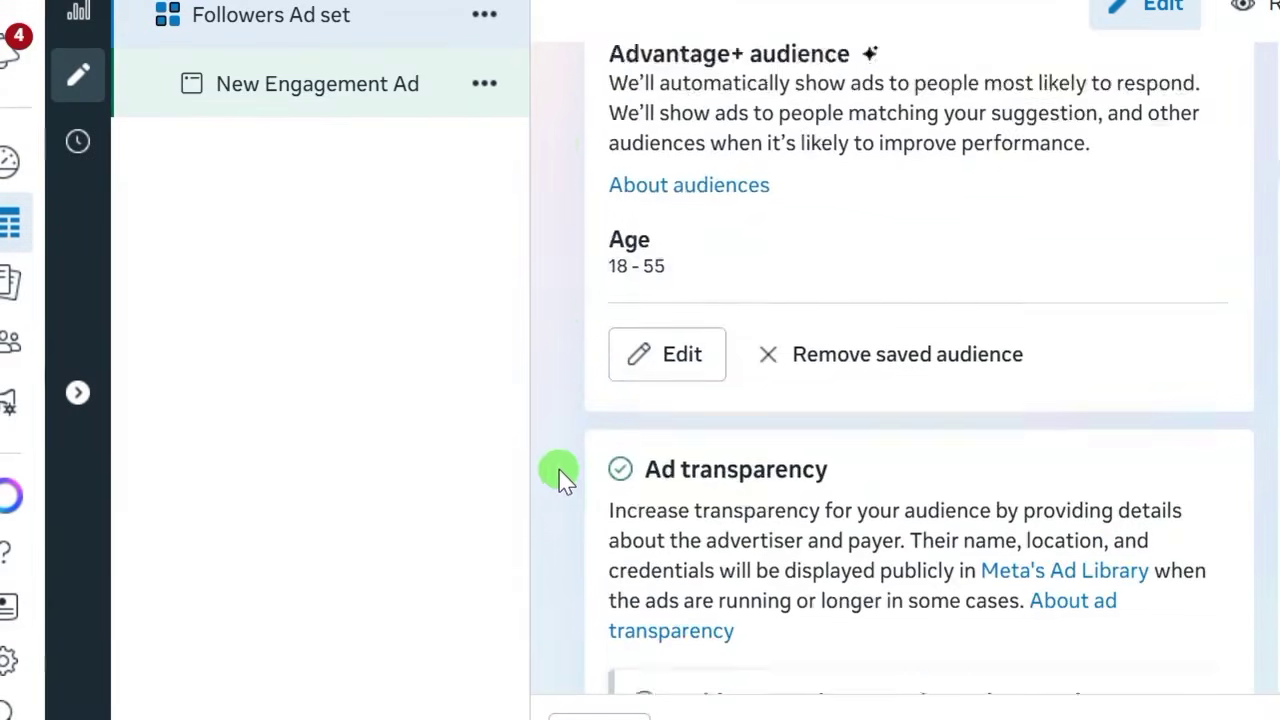
scroll(580, 465, down, 5)
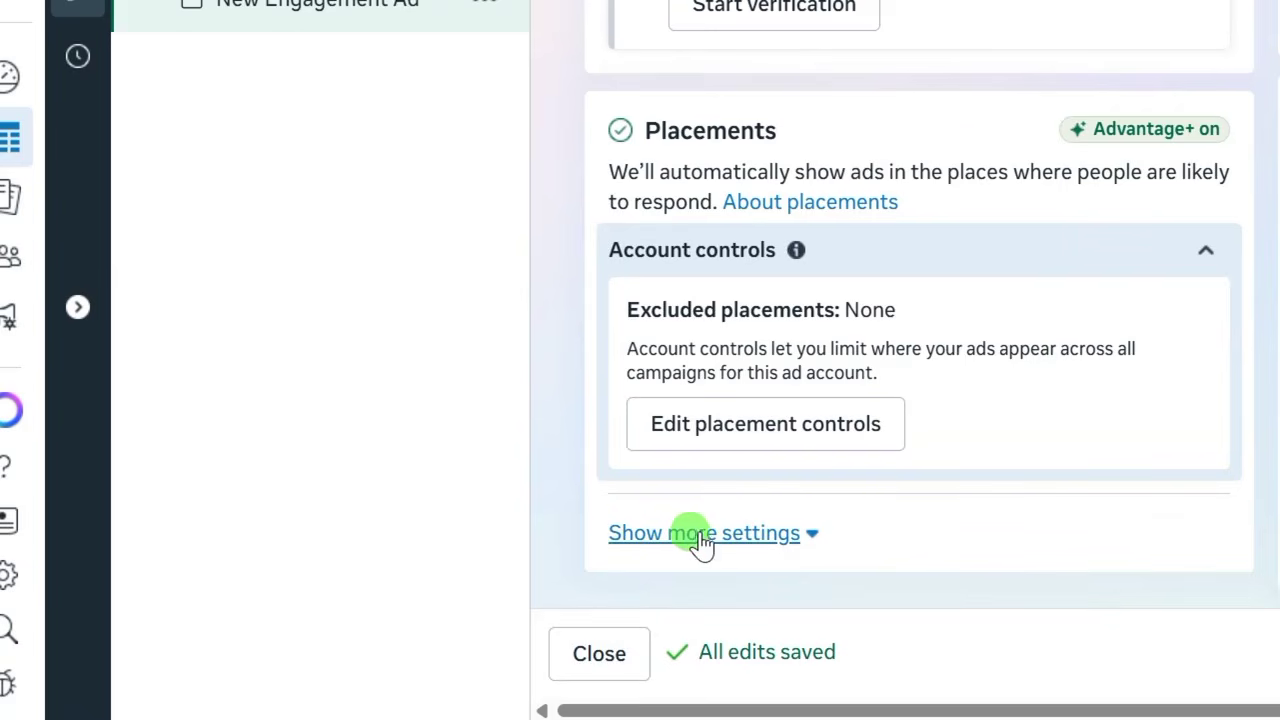
click(676, 540)
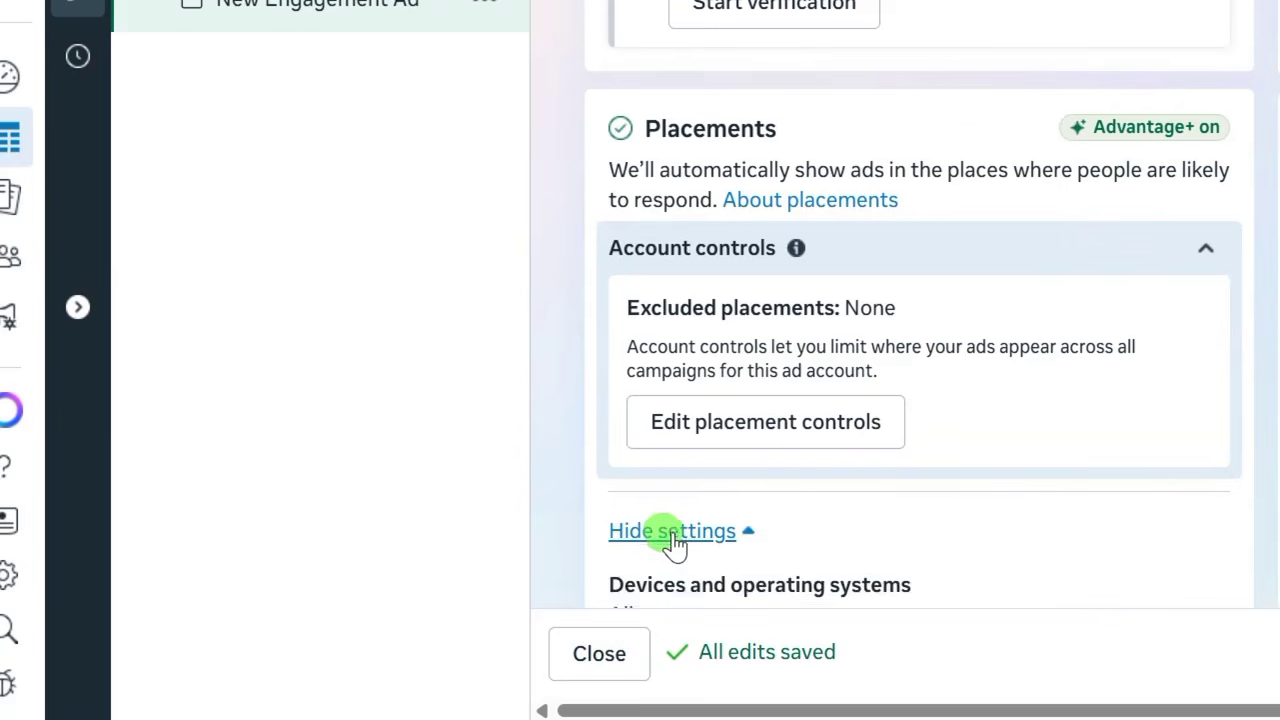
scroll(691, 520, down, 2)
mouse_move(734, 449)
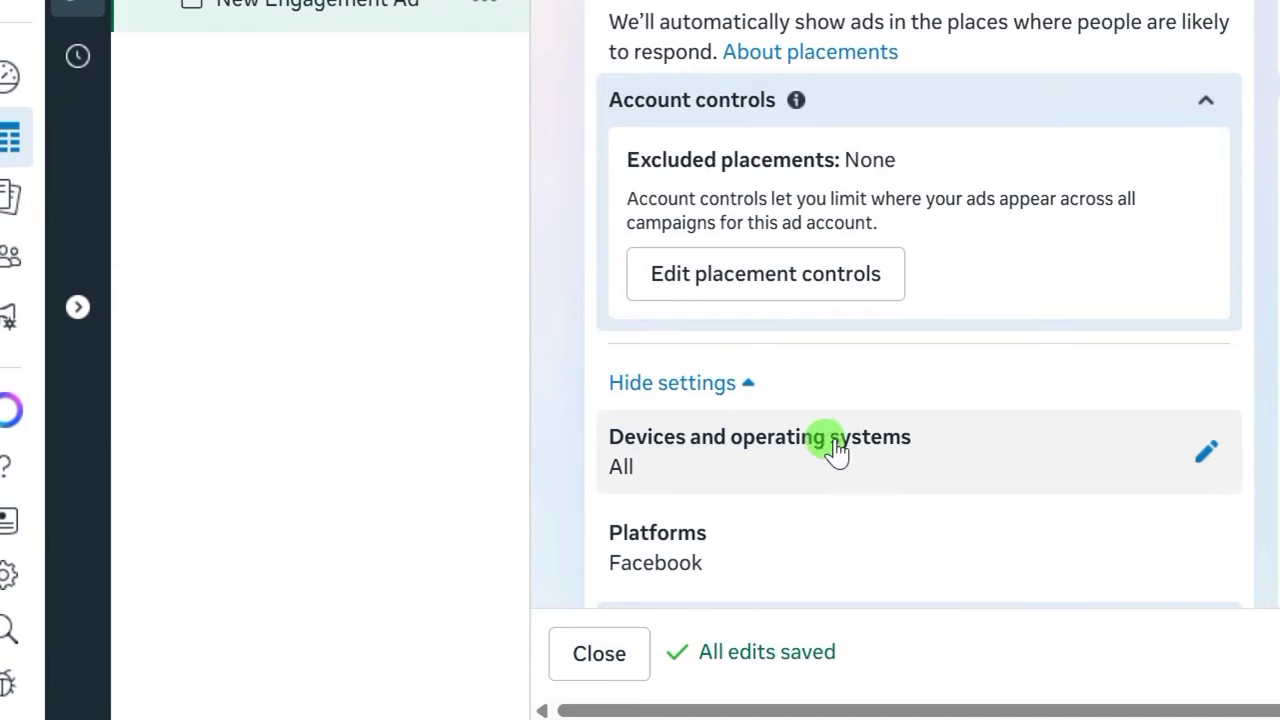
click(1172, 451)
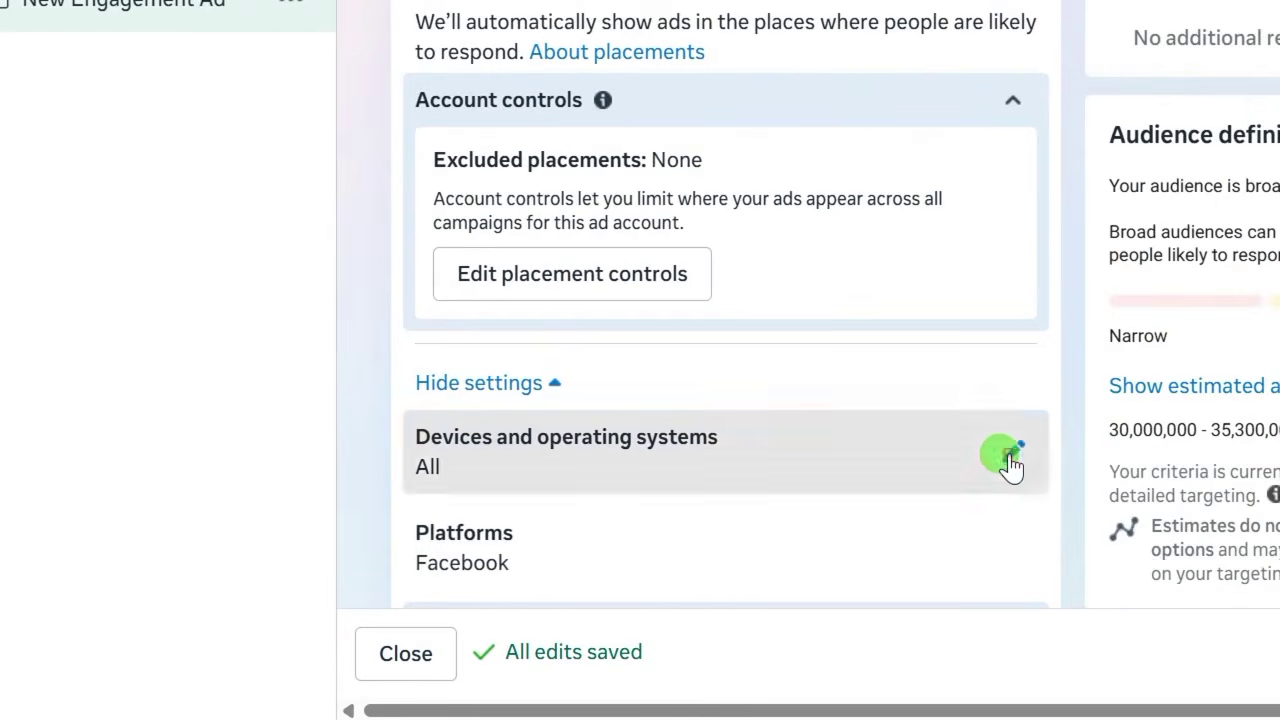
scroll(680, 422, down, 2)
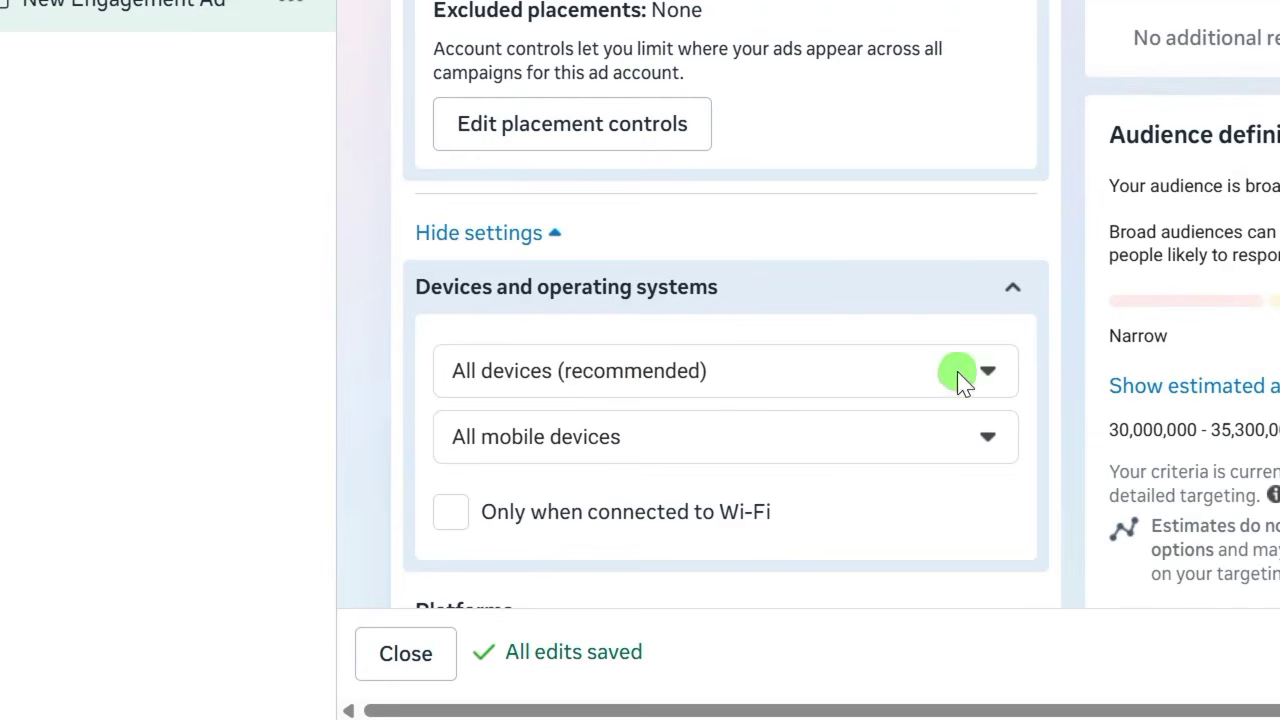
click(985, 372)
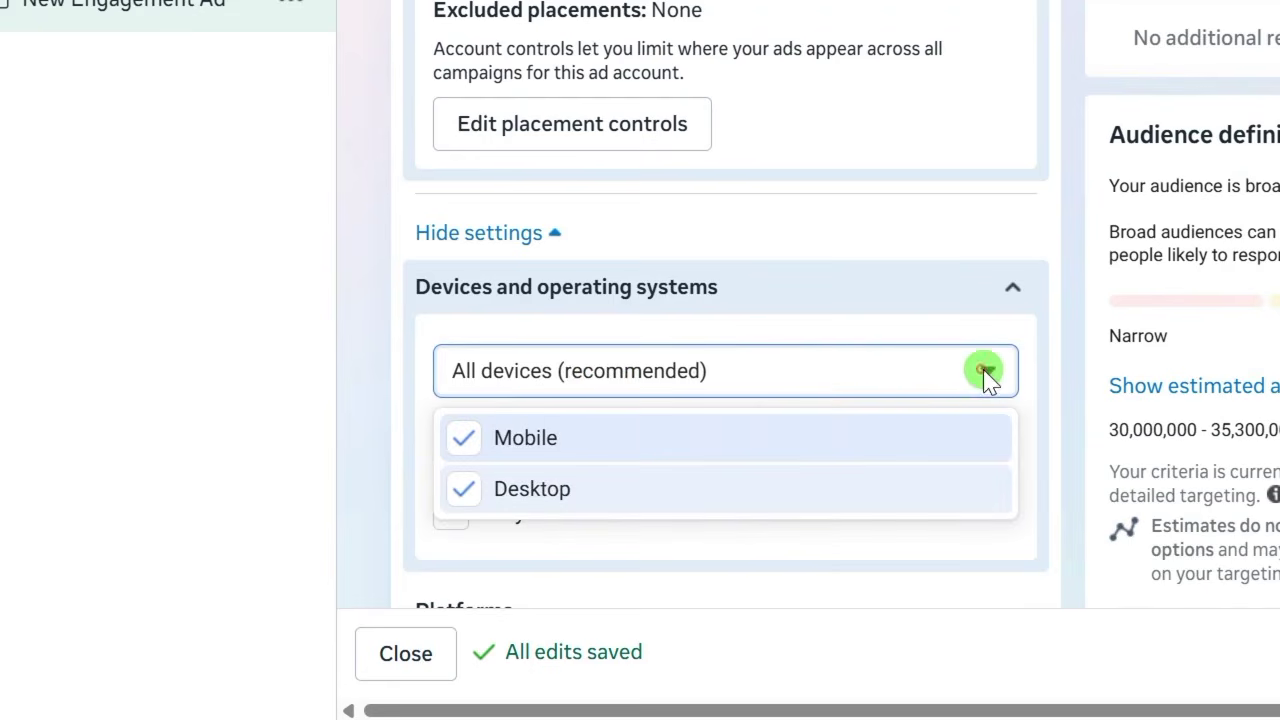
click(466, 490)
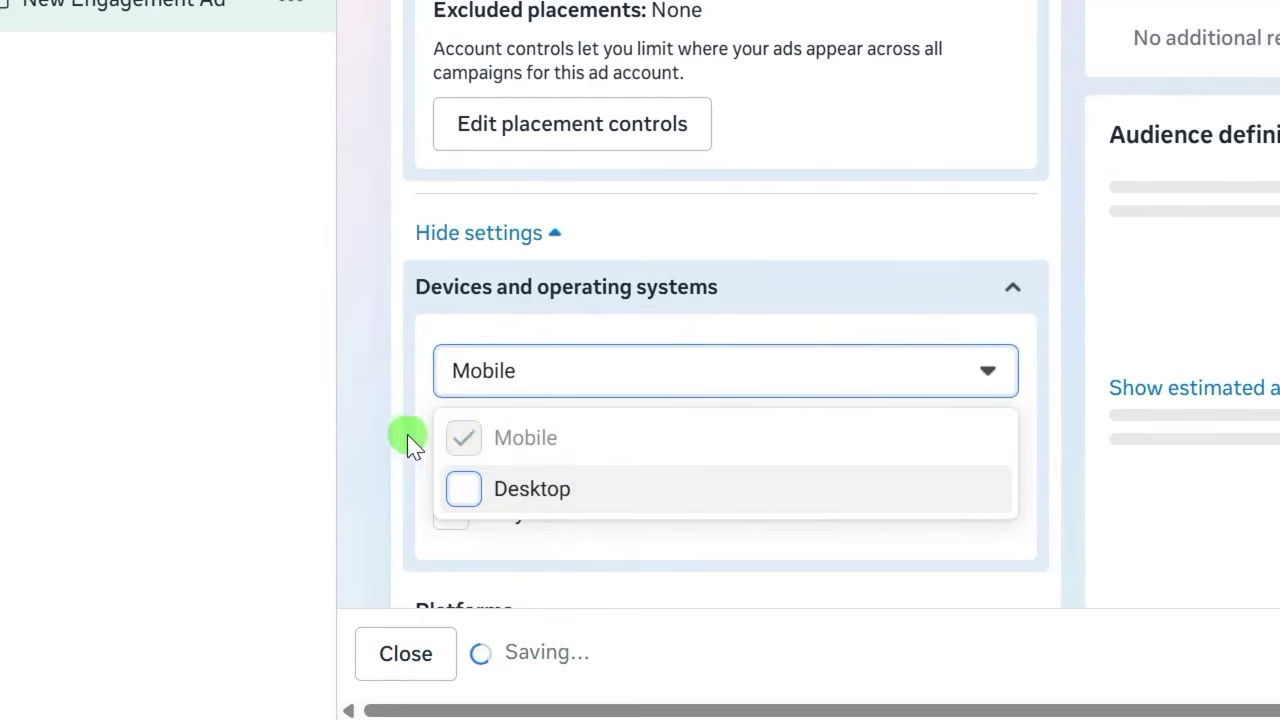
click(370, 432)
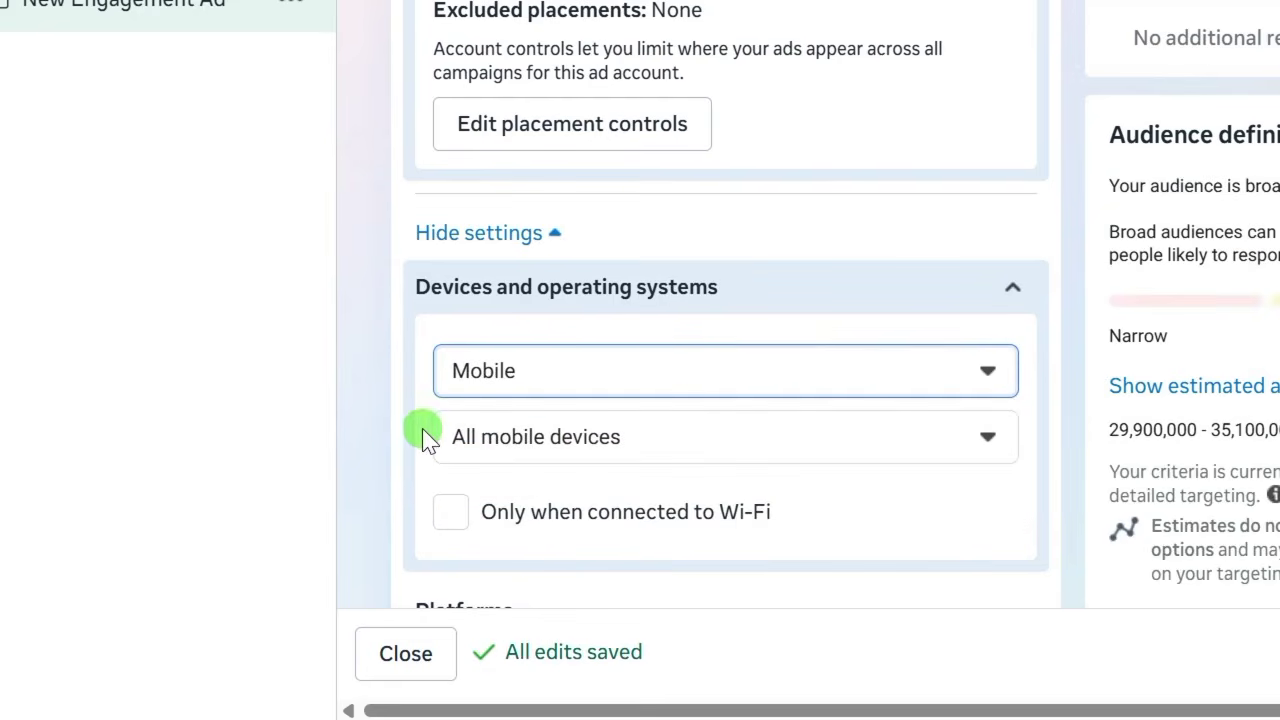
scroll(396, 403, down, 4)
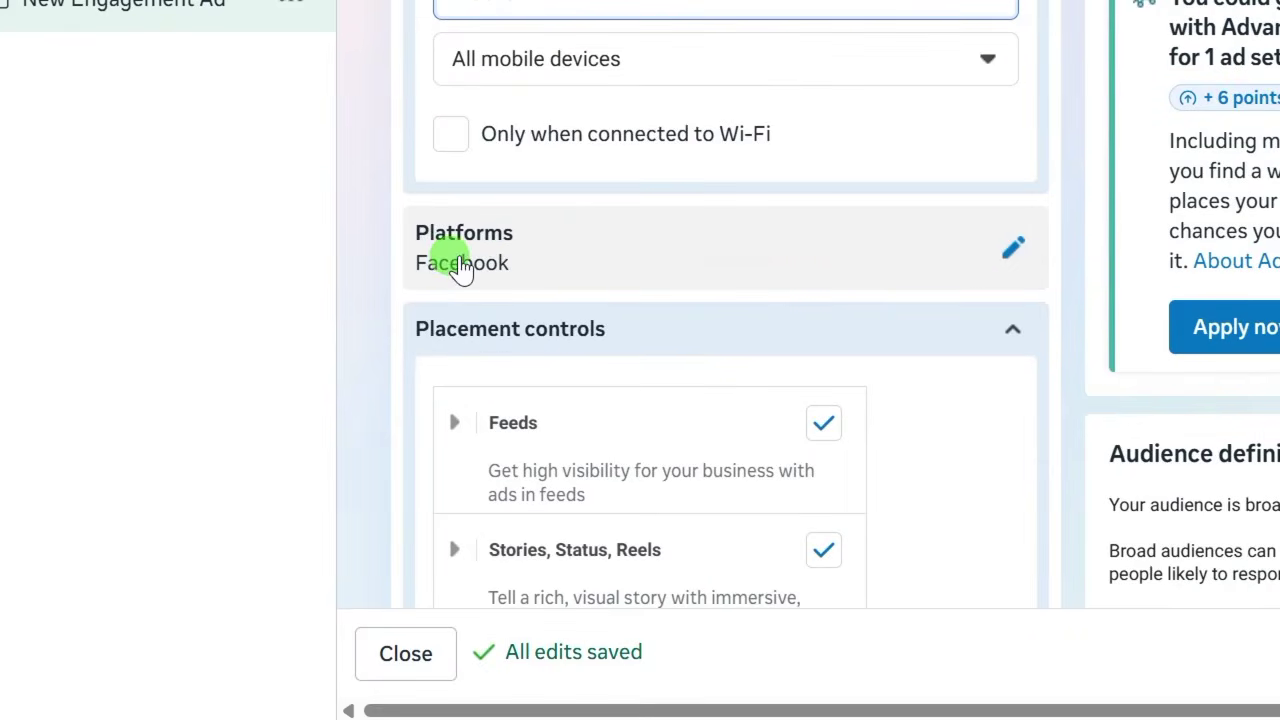
scroll(388, 295, down, 10)
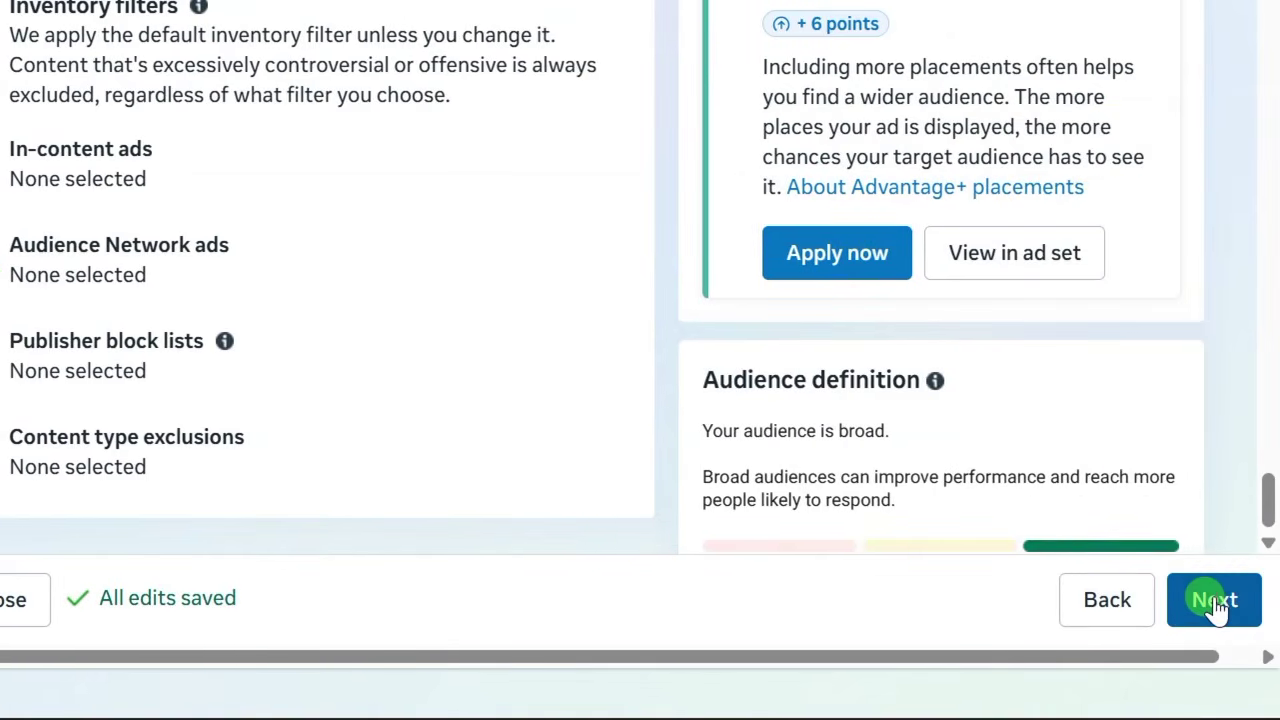
Move to the ad level and rename the ad to 'Followers Ad'.
click(1214, 600)
click(709, 248)
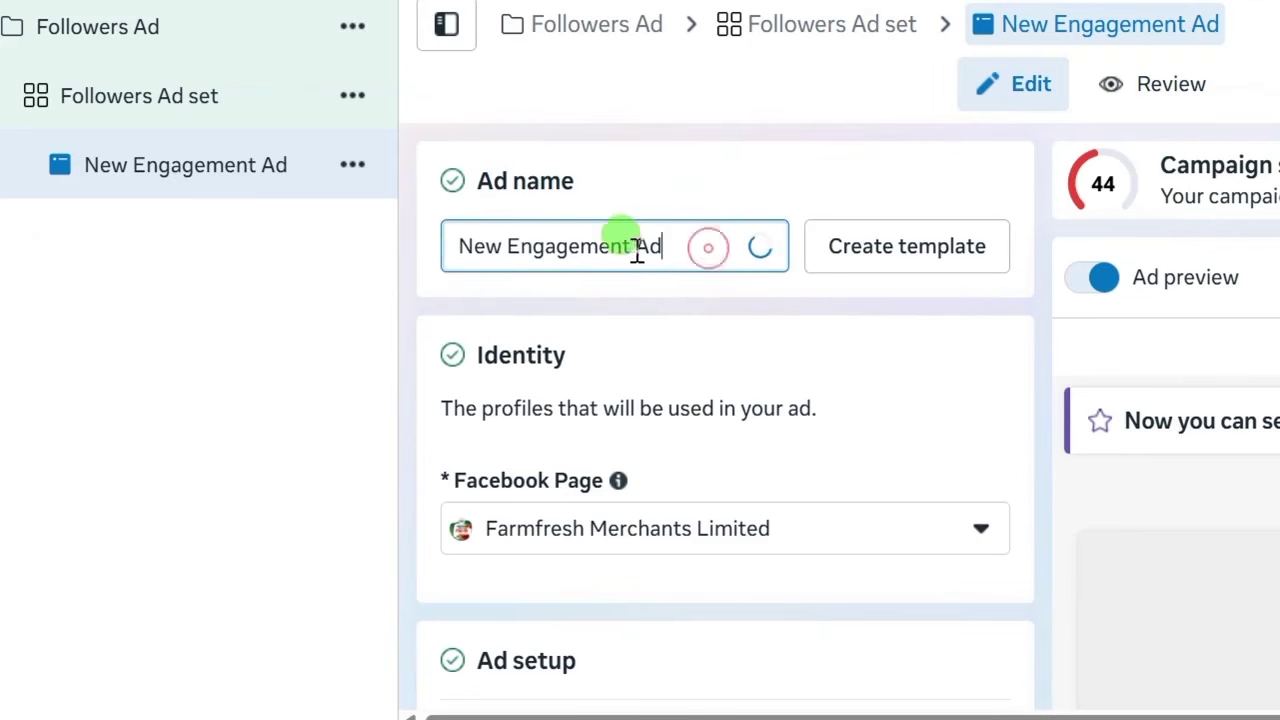
drag(636, 252, 446, 253)
right_click(466, 248)
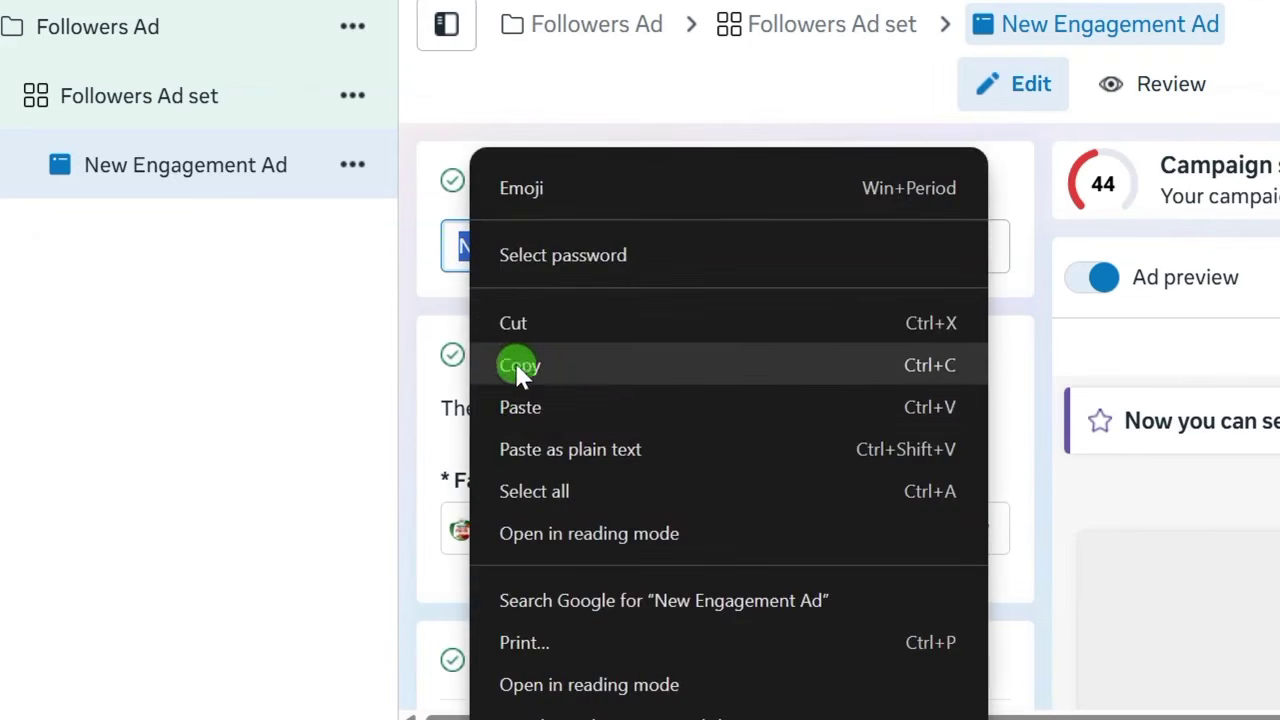
click(522, 407)
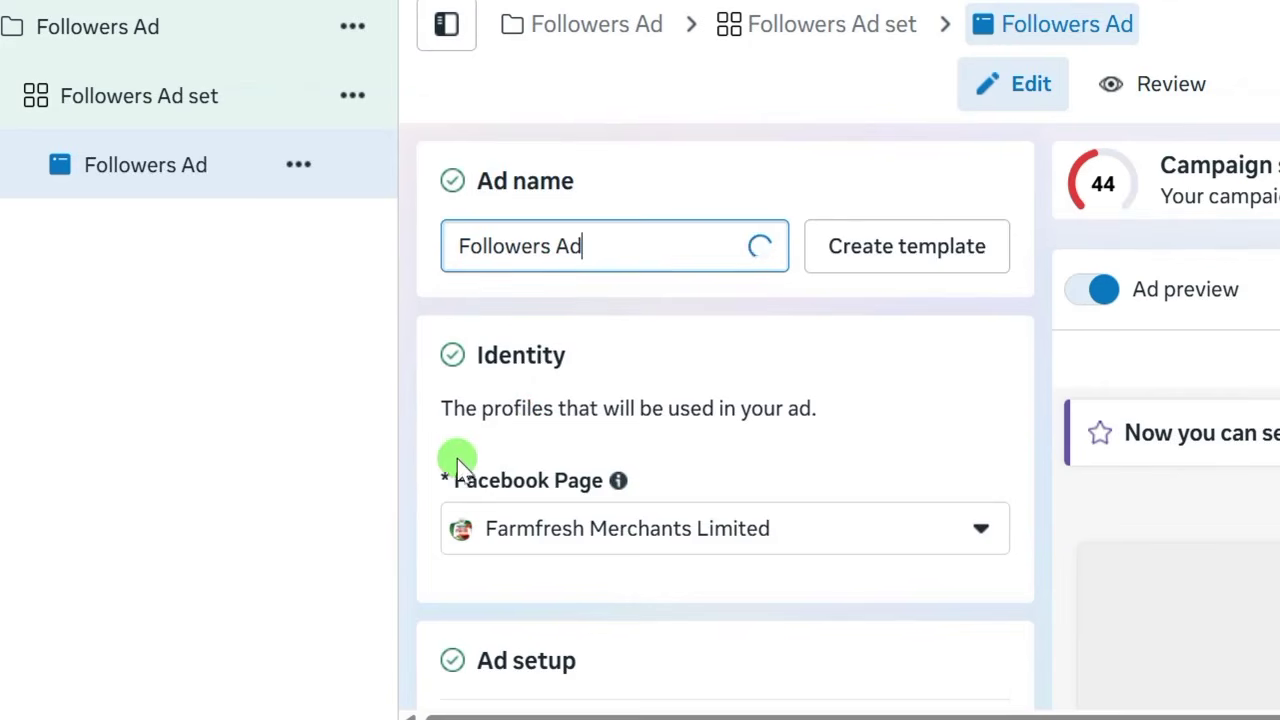
Turn off multi-advertiser ads and bring up the Set up creative format choices.
scroll(411, 440, down, 2)
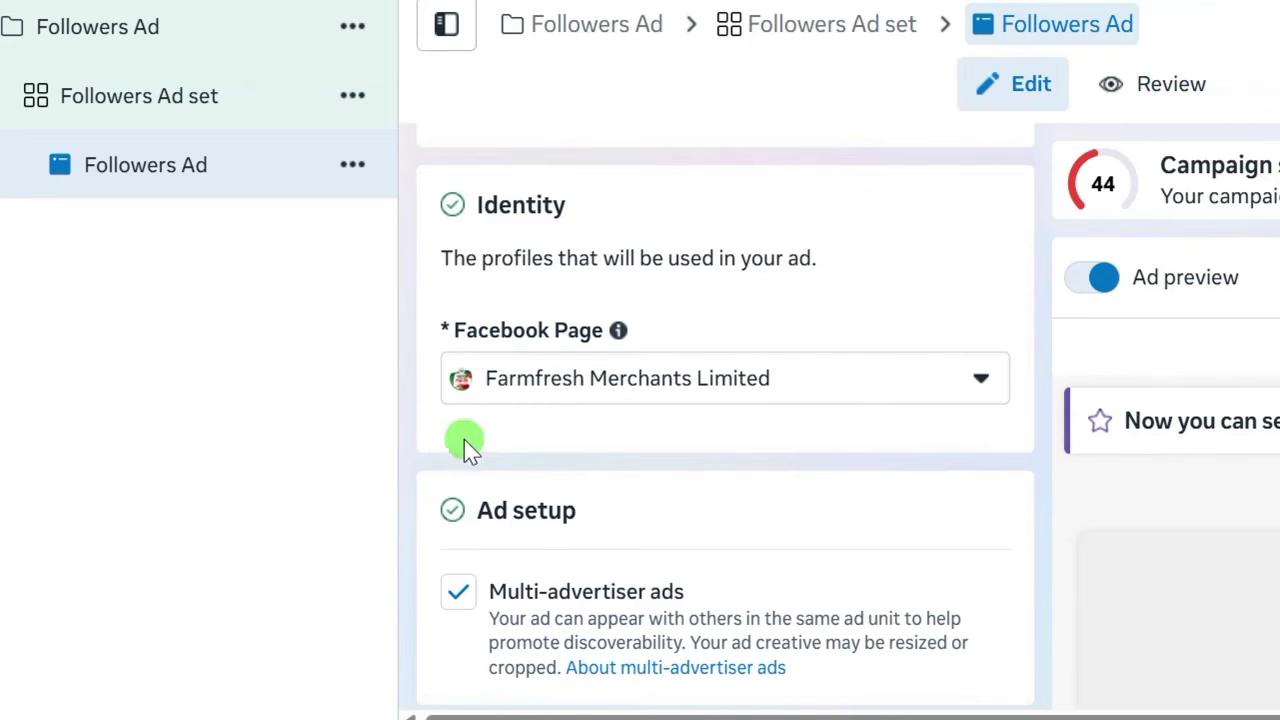
scroll(435, 435, down, 2)
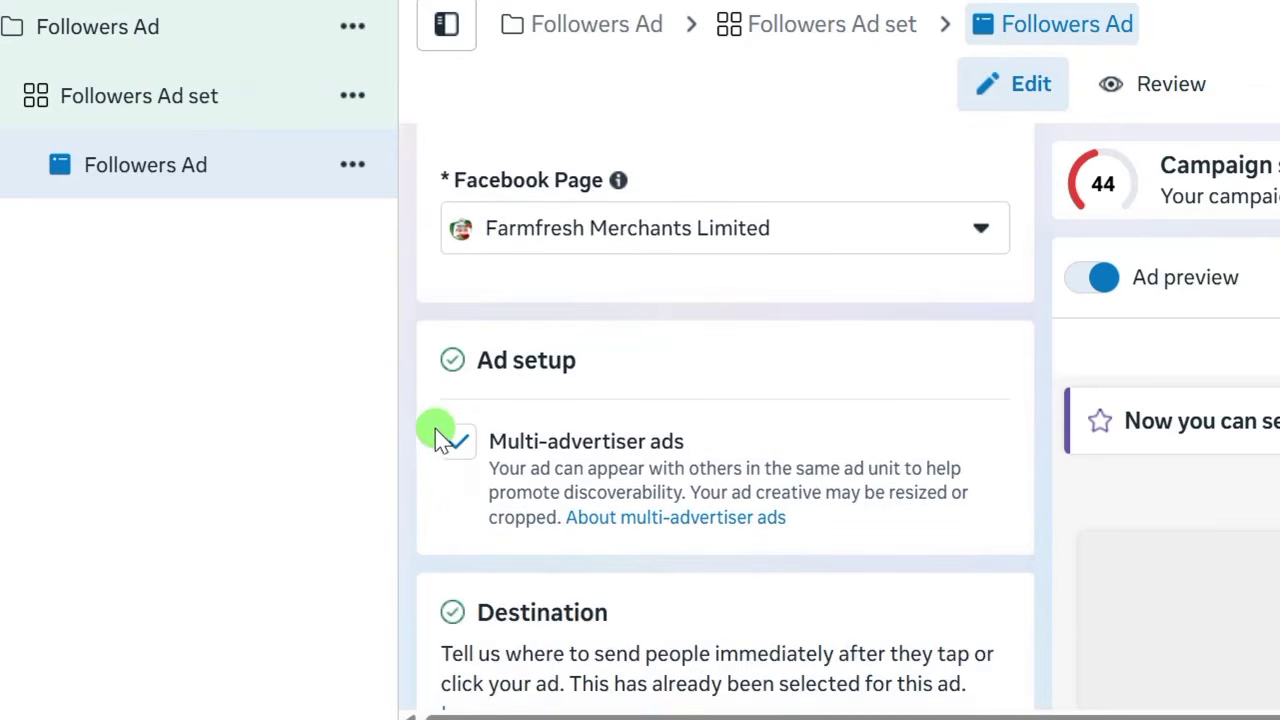
scroll(425, 430, up, 4)
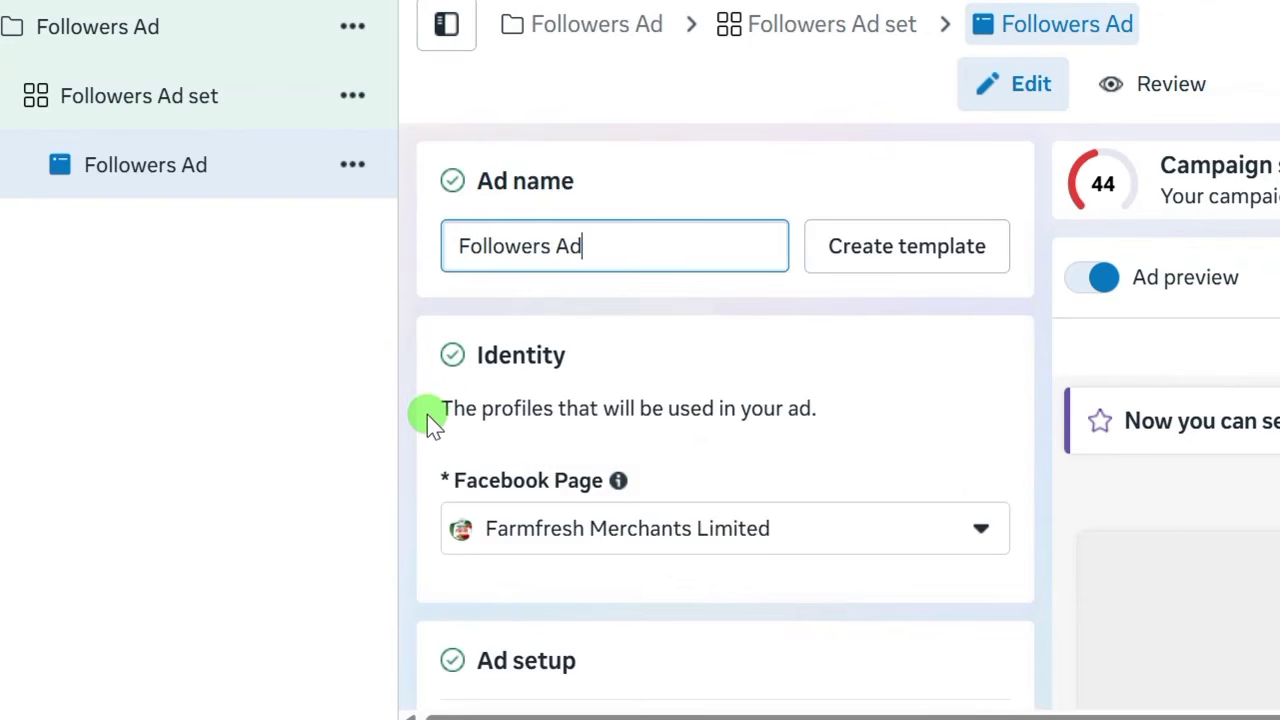
scroll(427, 415, down, 4)
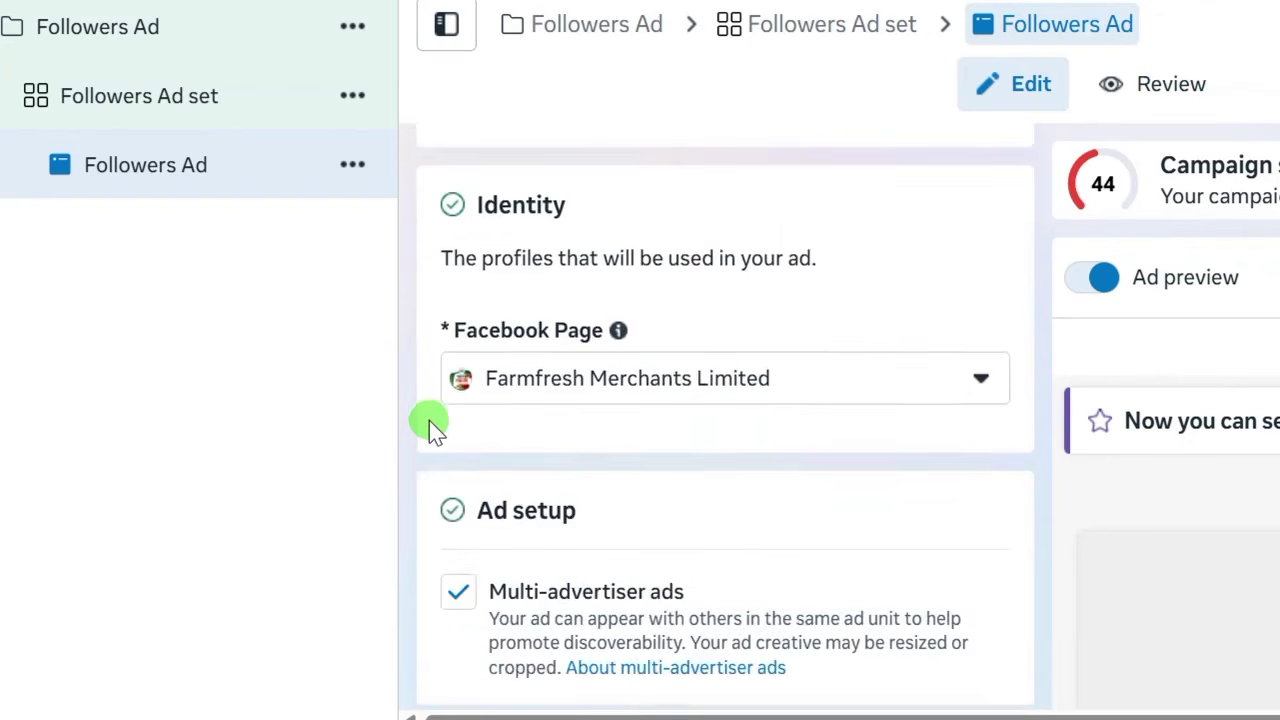
scroll(426, 415, up, 4)
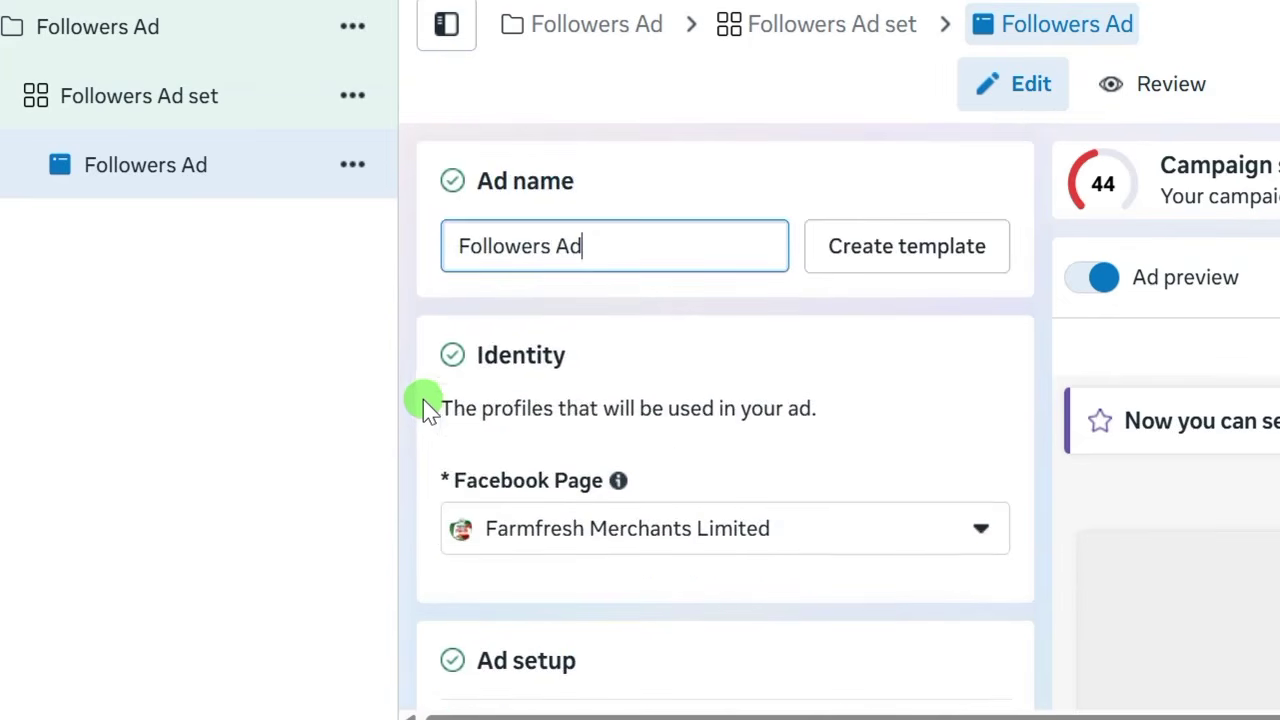
scroll(423, 399, down, 2)
scroll(423, 400, down, 8)
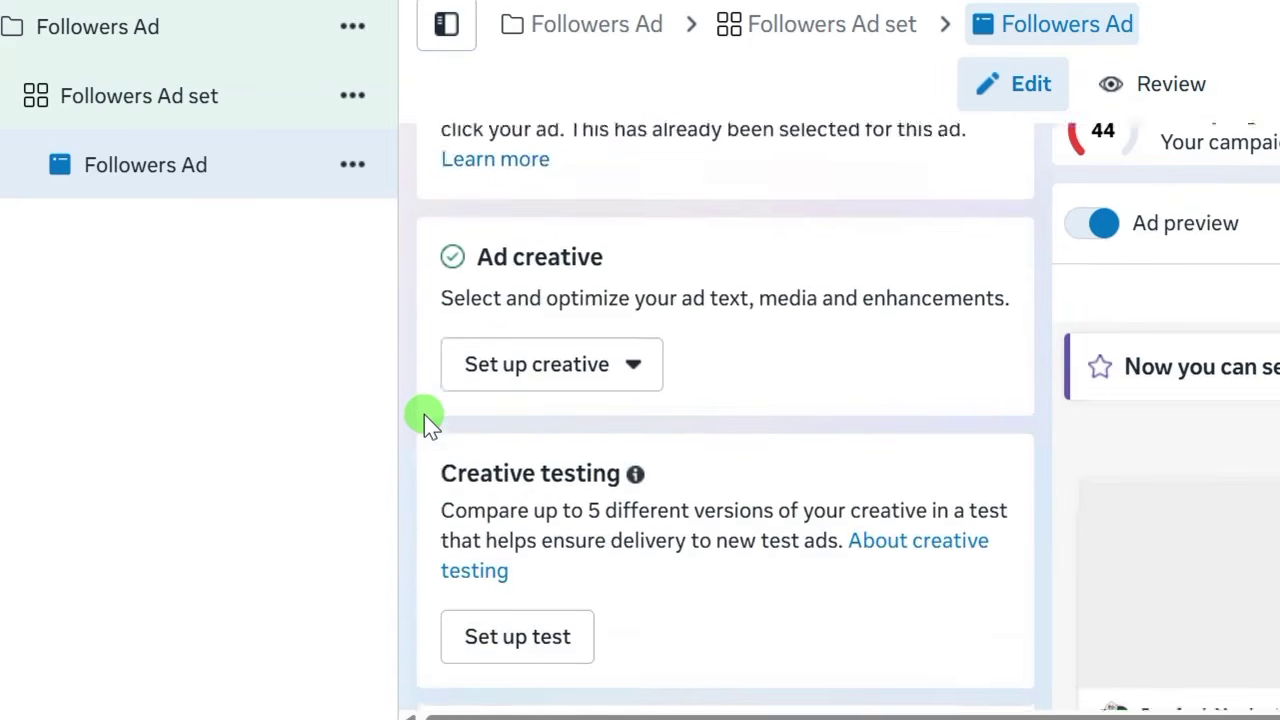
scroll(424, 420, up, 8)
scroll(424, 415, down, 2)
scroll(424, 422, down, 1)
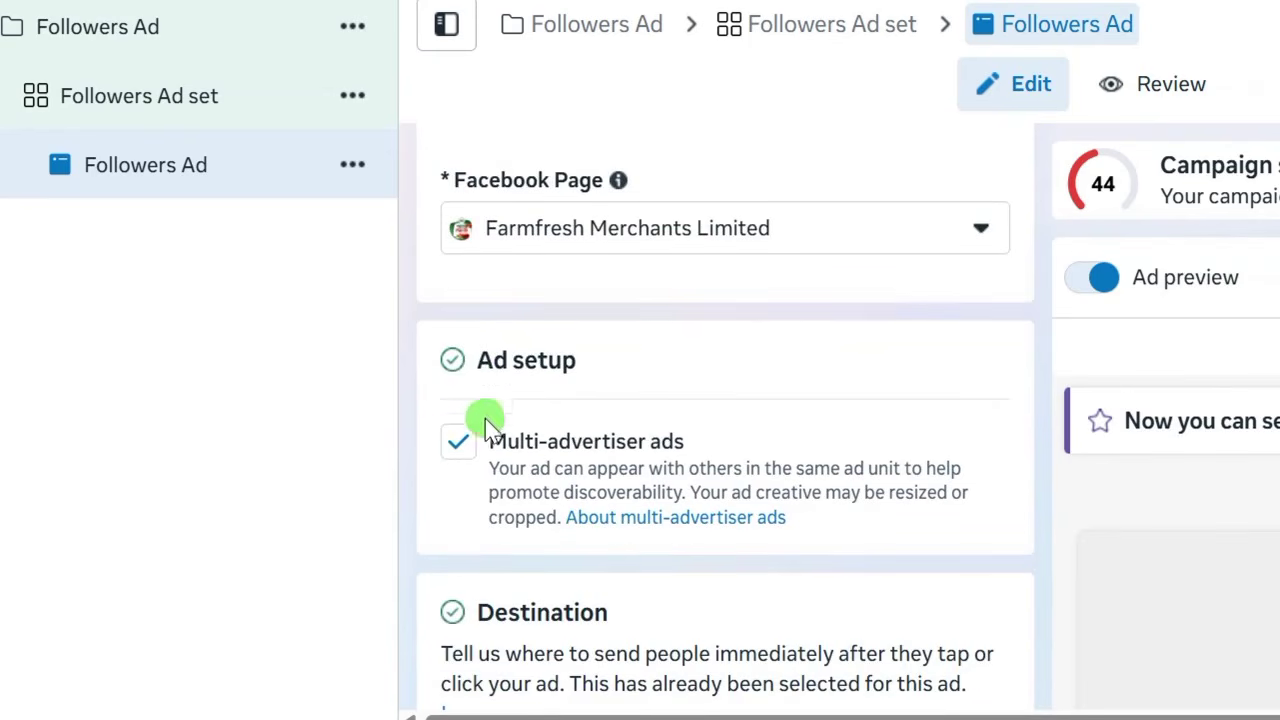
scroll(418, 310, down, 1)
click(455, 300)
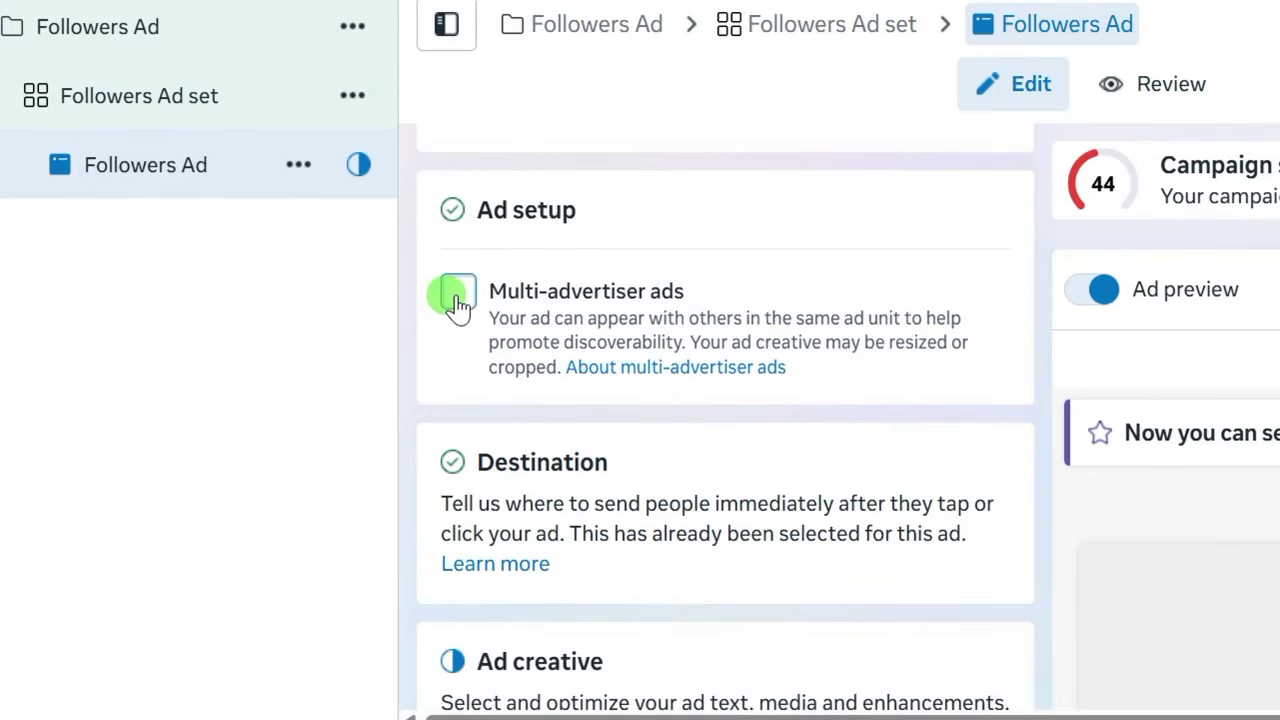
scroll(456, 414, down, 1)
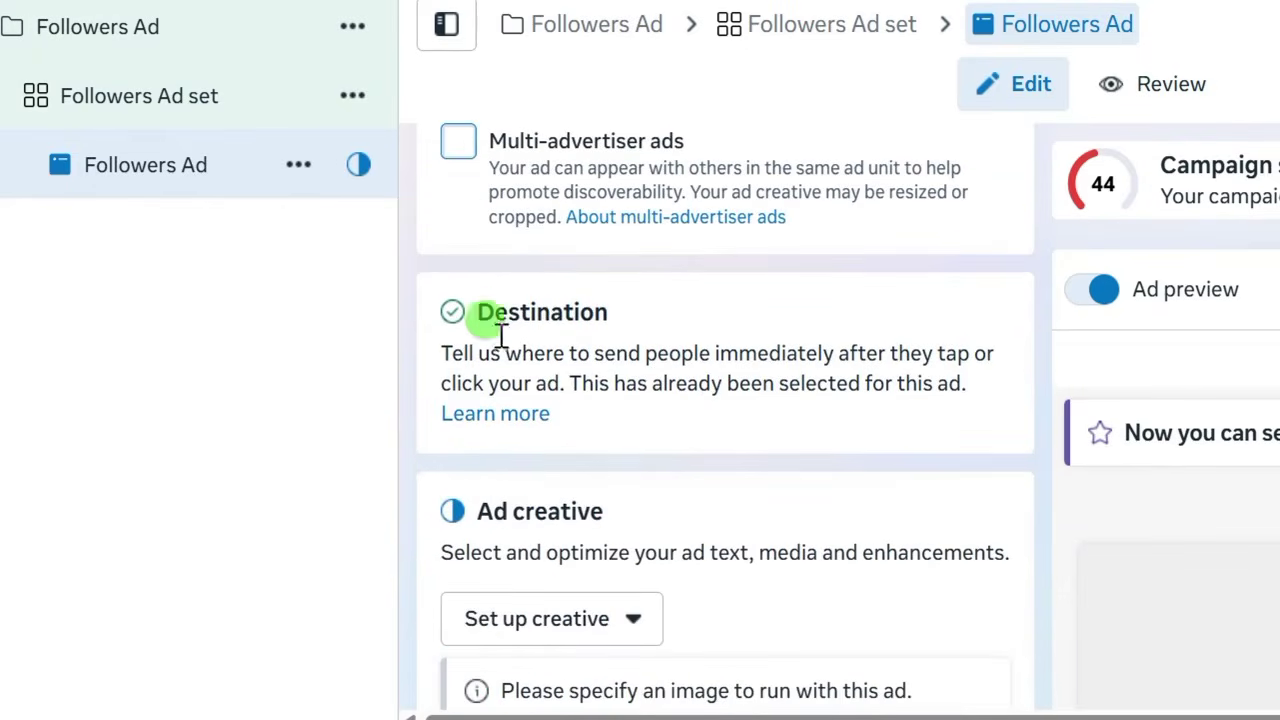
scroll(491, 371, down, 2)
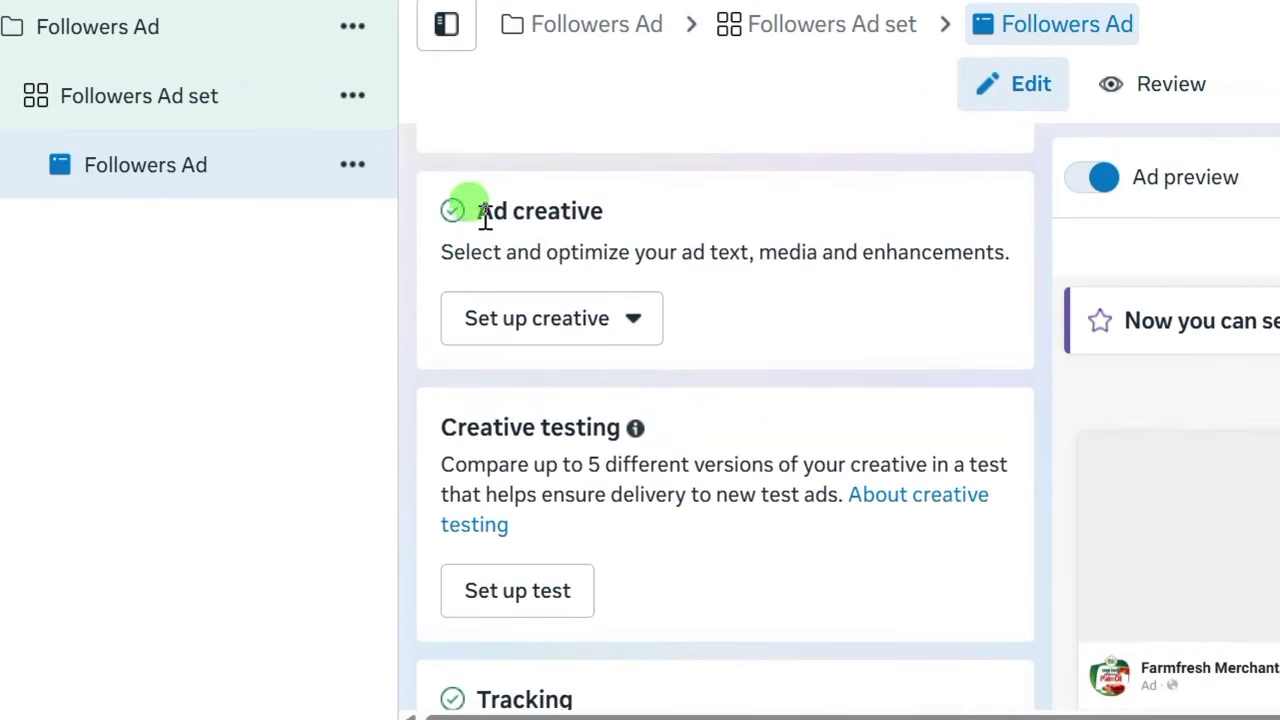
click(510, 320)
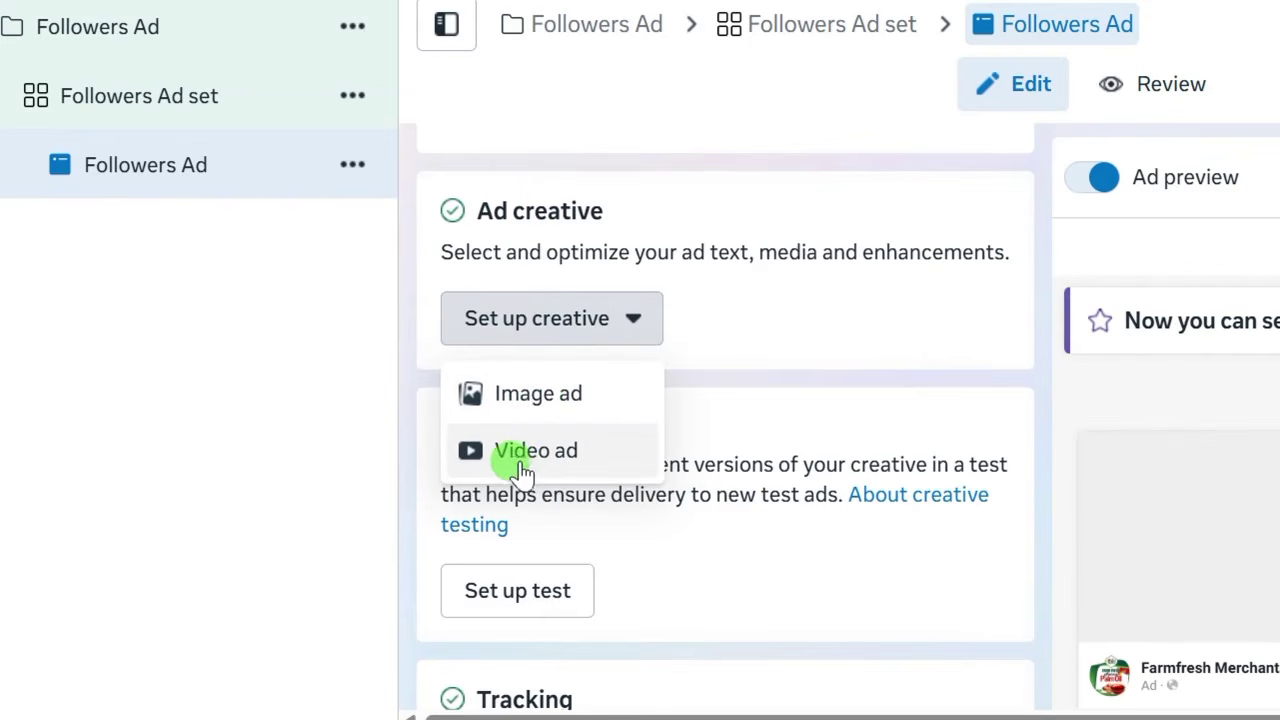
Choose a Video ad creative and start a new video upload from the ad account library.
click(527, 455)
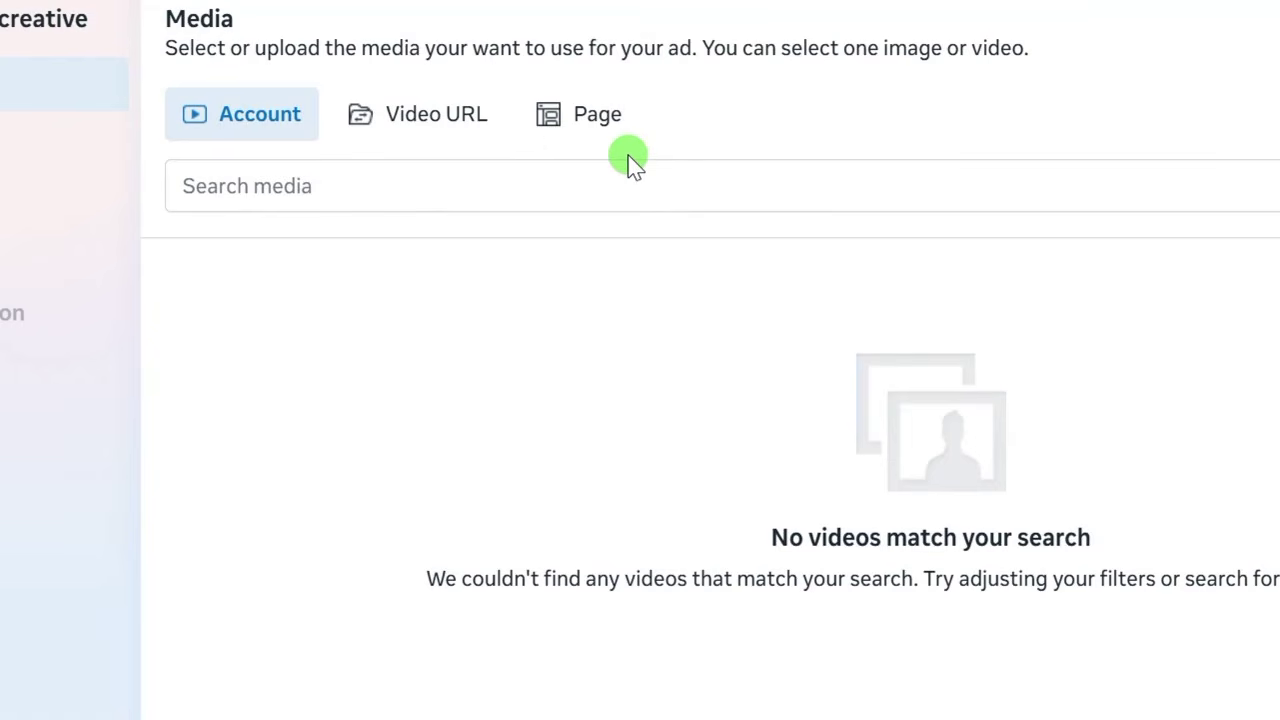
click(589, 120)
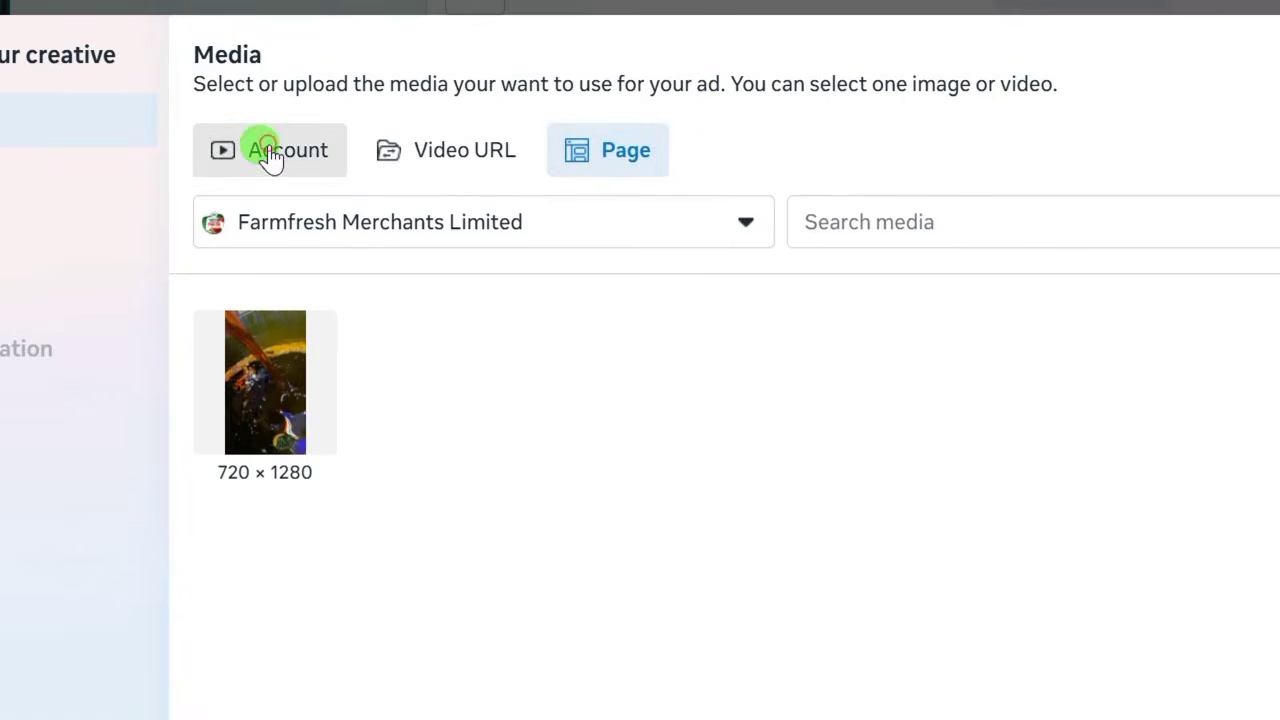
click(268, 152)
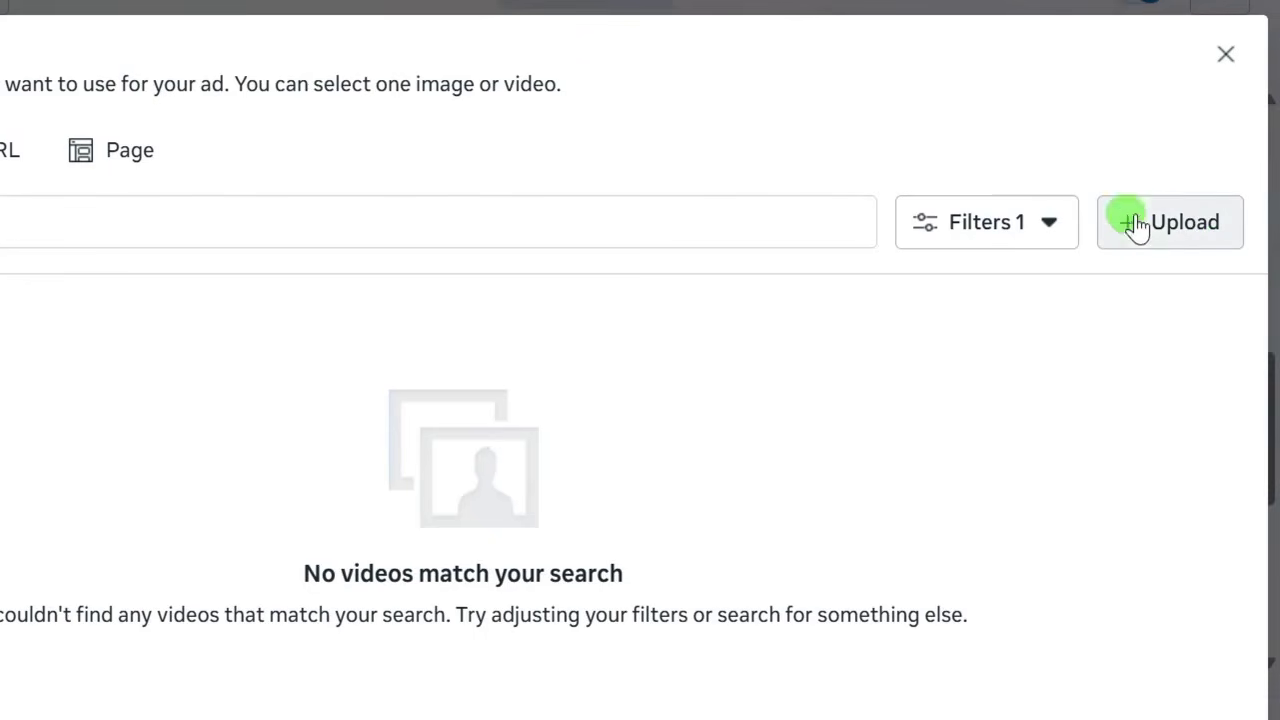
click(1172, 240)
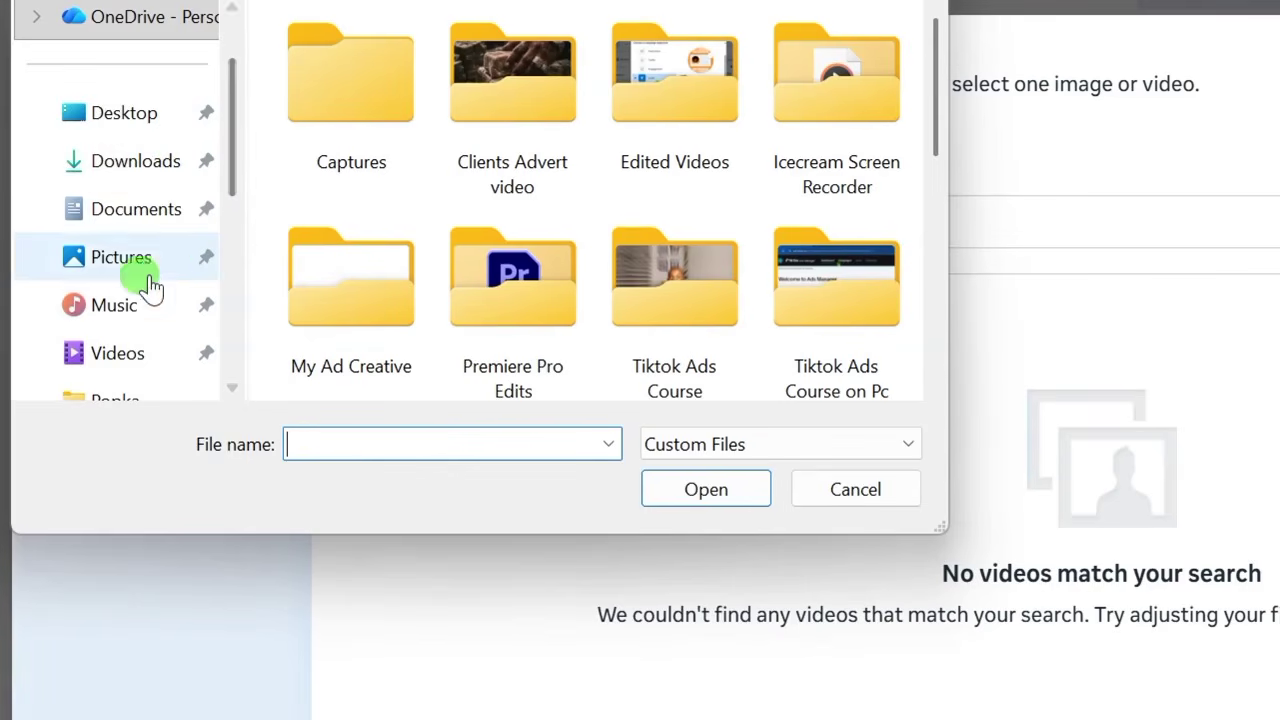
Upload the Farmfresh palm oil video from the Videos > Clients Advert video folder.
click(150, 345)
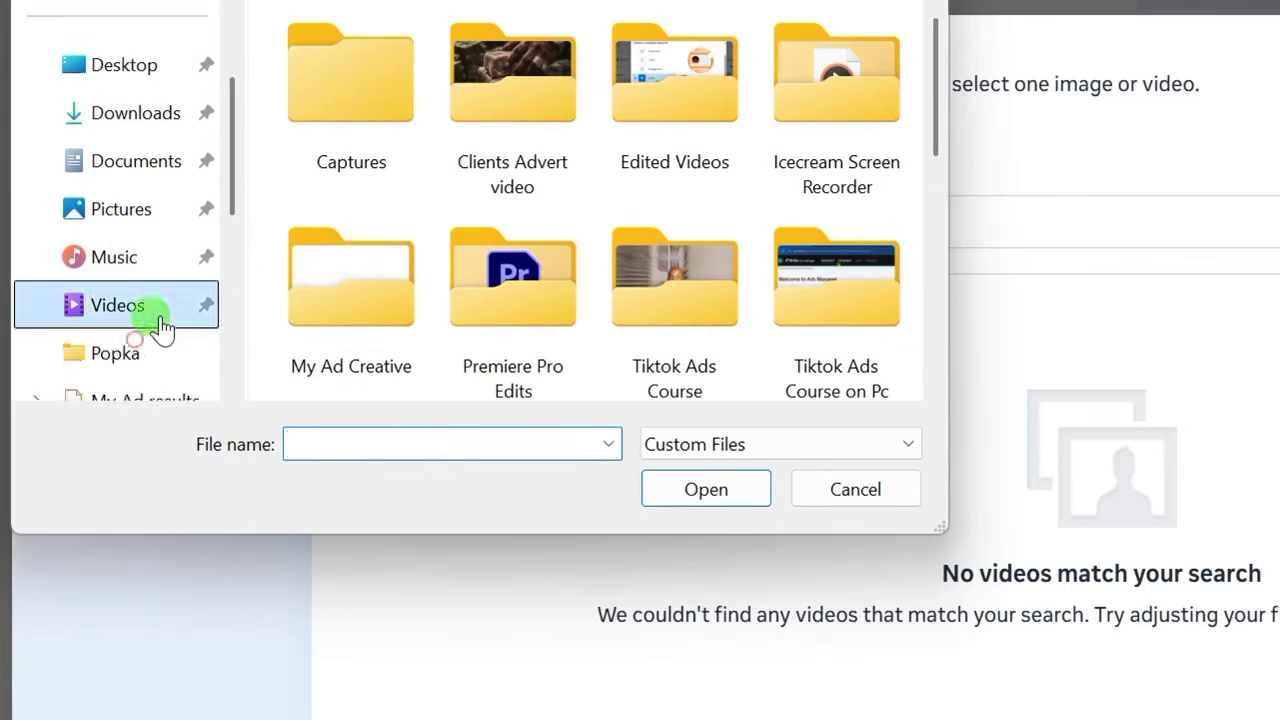
double_click(491, 120)
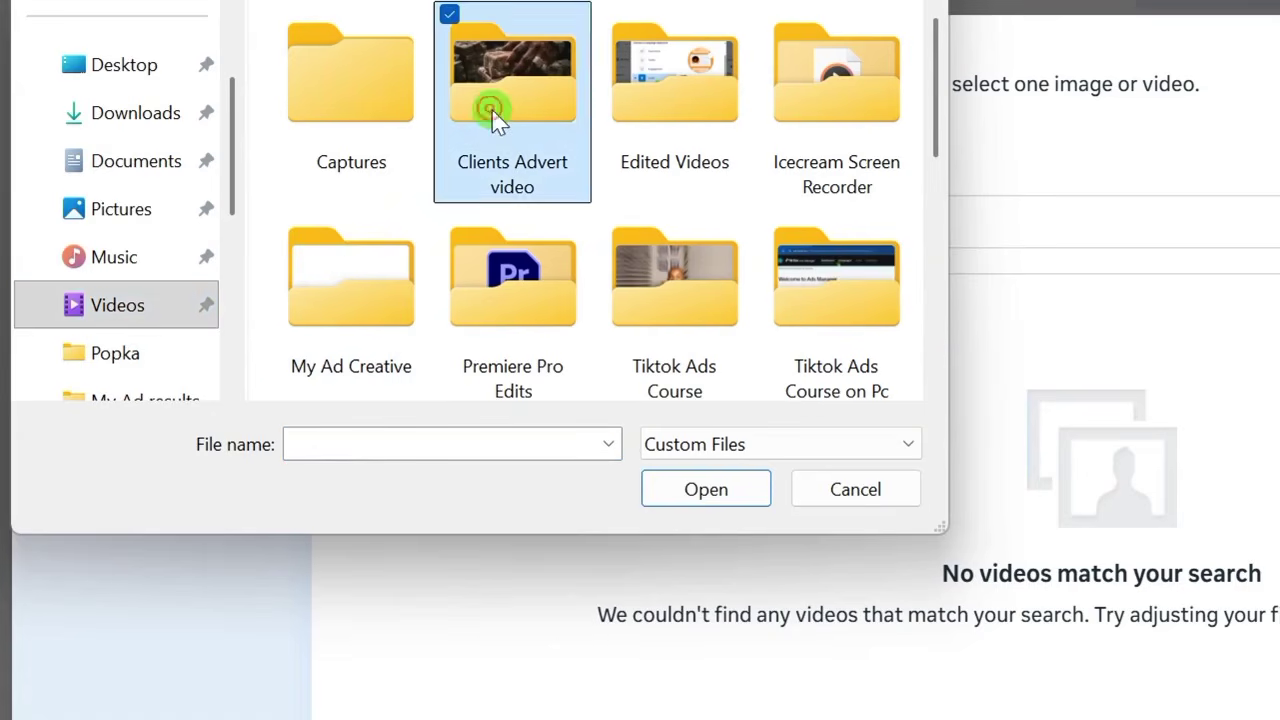
scroll(540, 329, down, 3)
scroll(528, 330, down, 2)
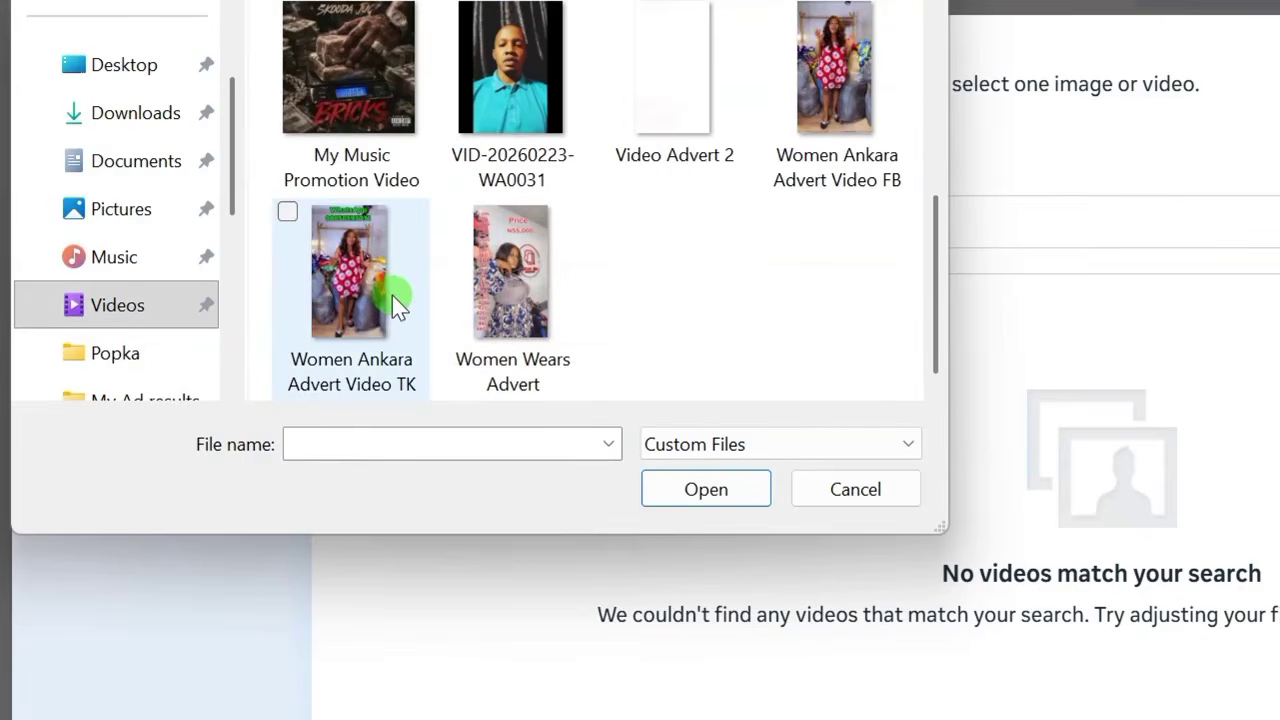
scroll(392, 295, up, 3)
scroll(414, 260, down, 3)
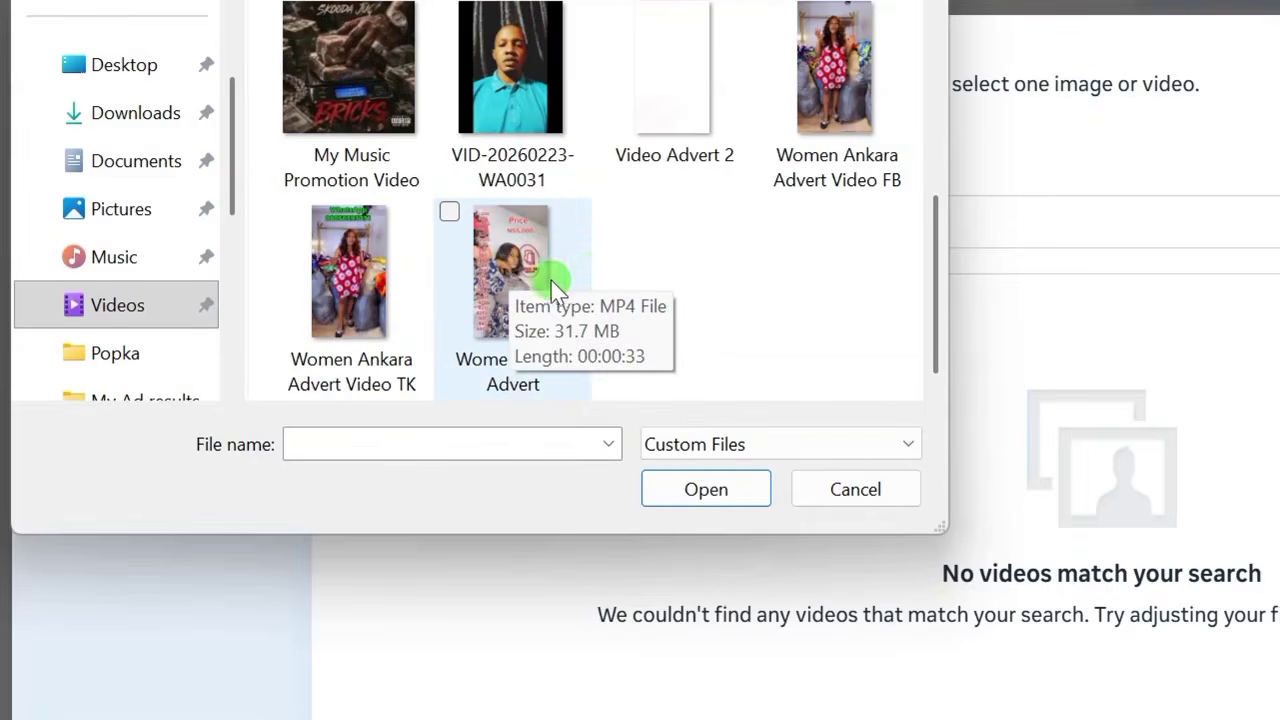
scroll(520, 270, up, 3)
double_click(491, 255)
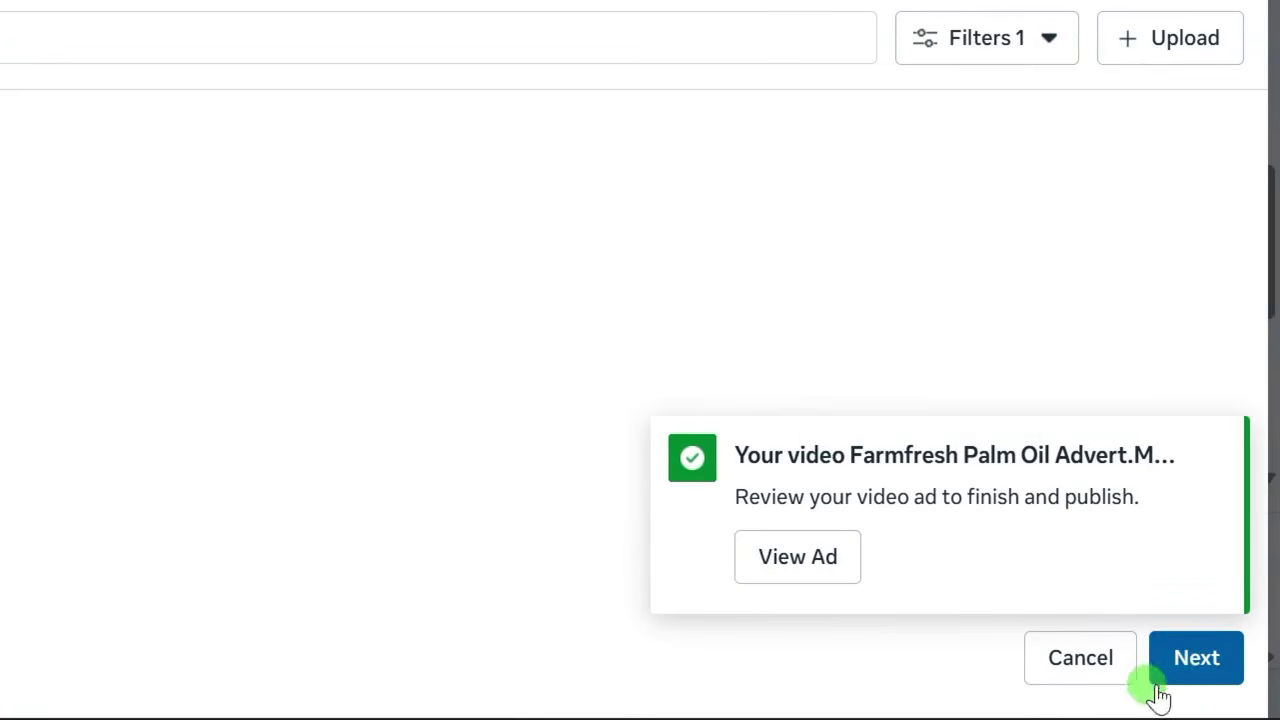
Paste the ChatGPT palm-oil ad copy into Primary text, change the dash after 'value' to a comma, and select the last line.
click(1195, 662)
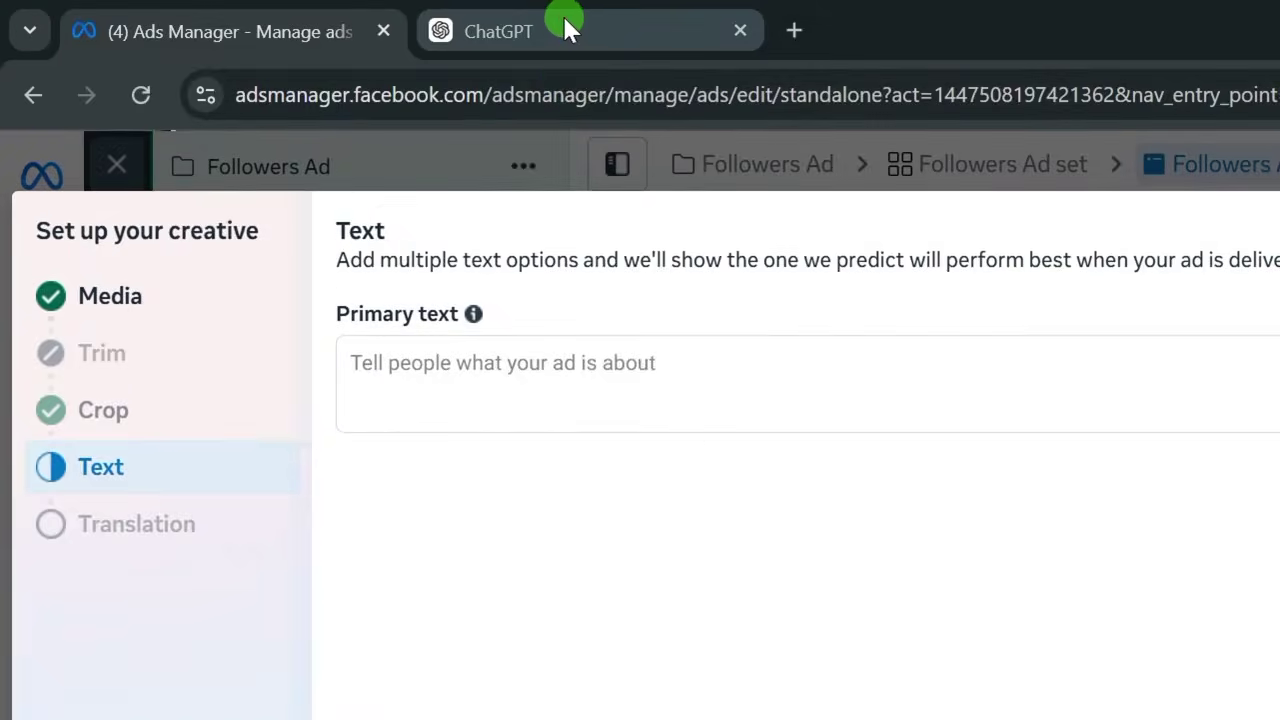
click(566, 18)
scroll(468, 449, up, 10)
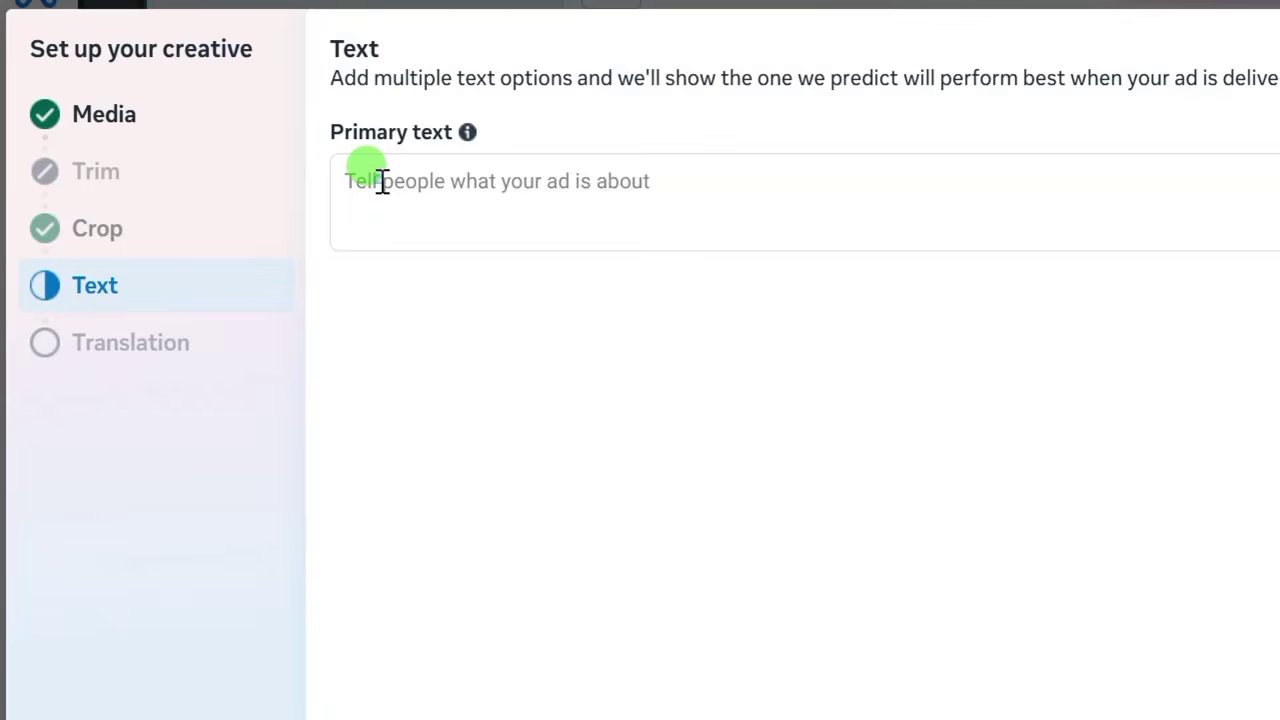
right_click(381, 182)
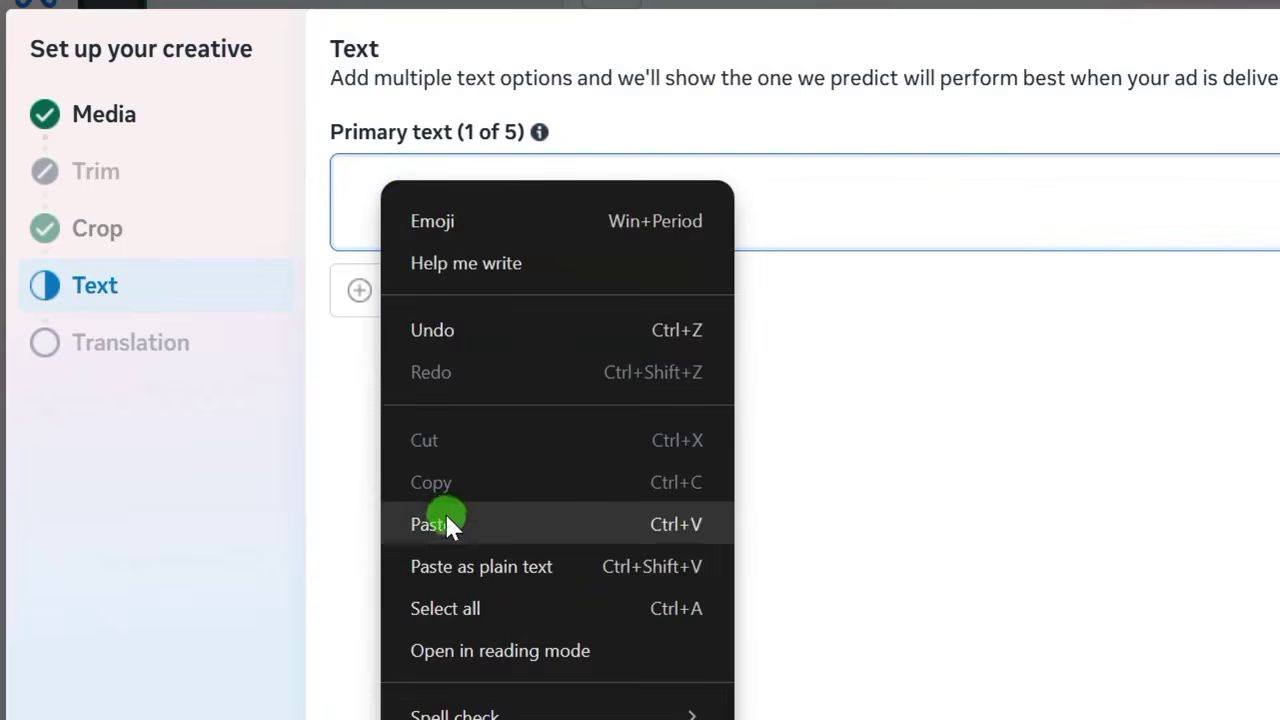
click(444, 522)
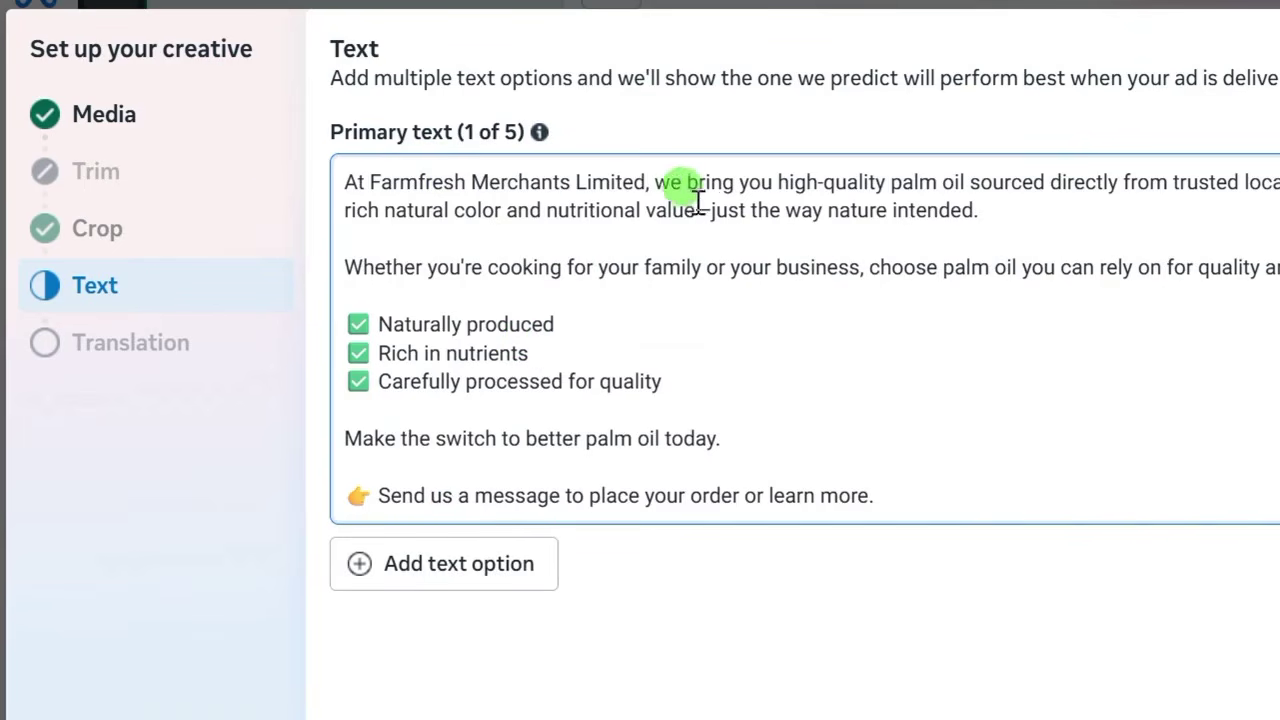
key(BackSpace)
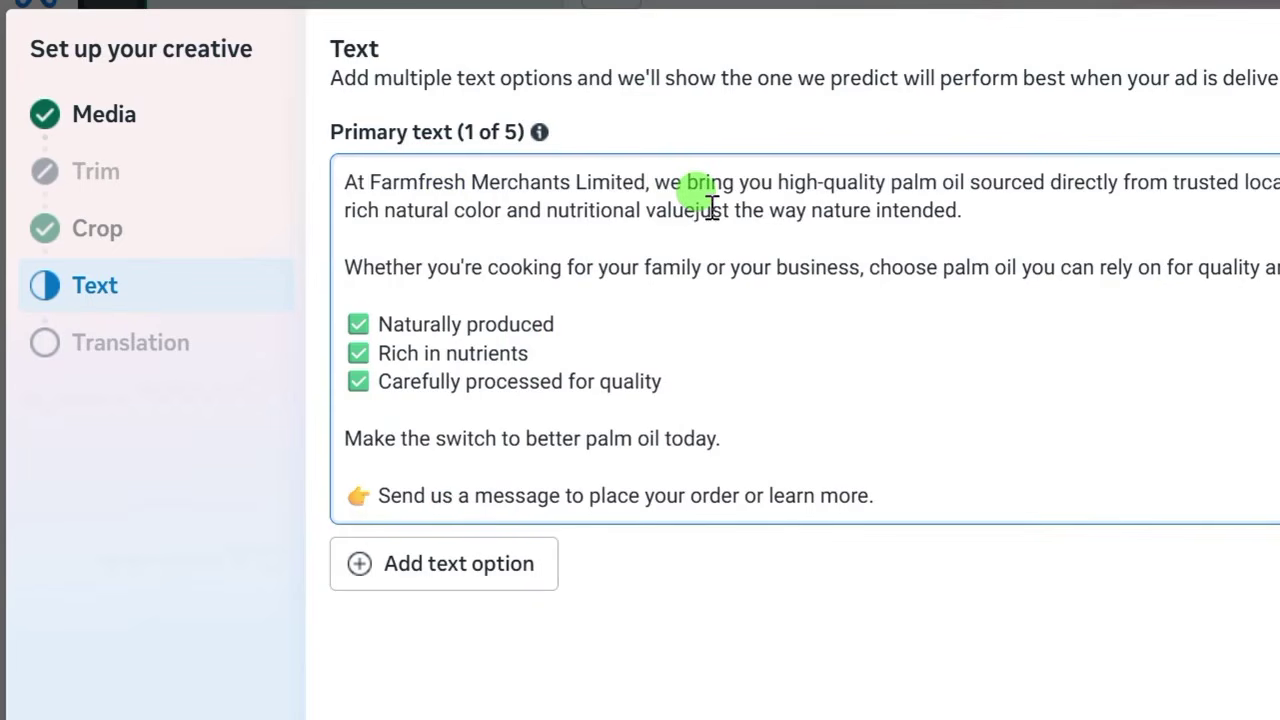
text(,)
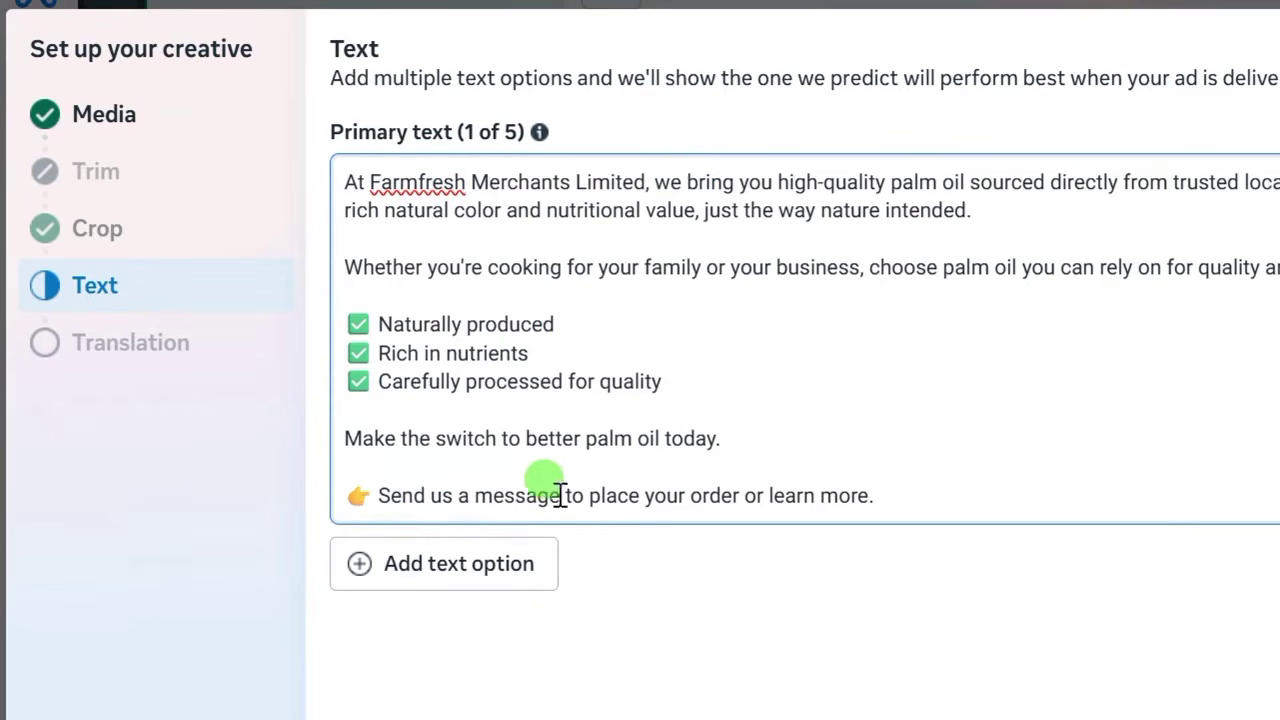
drag(887, 497, 405, 497)
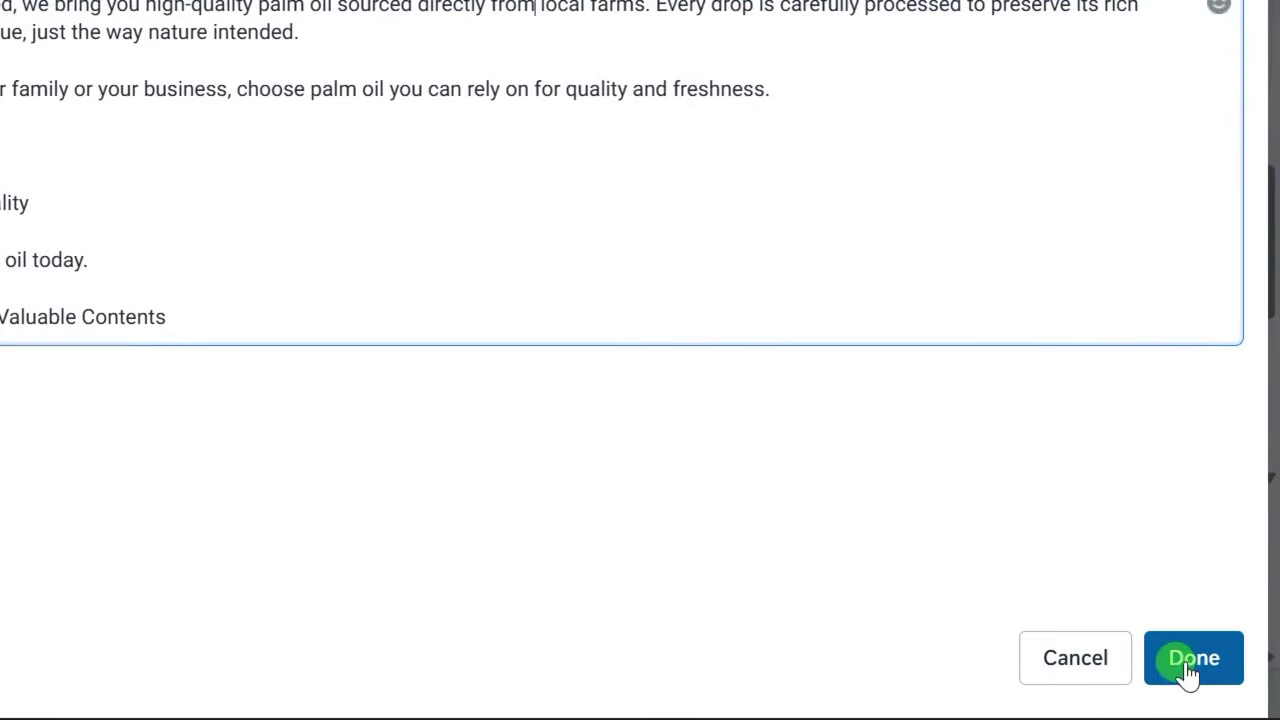
Finish the primary text, review the ad preview, and publish the Followers Ad.
click(1188, 670)
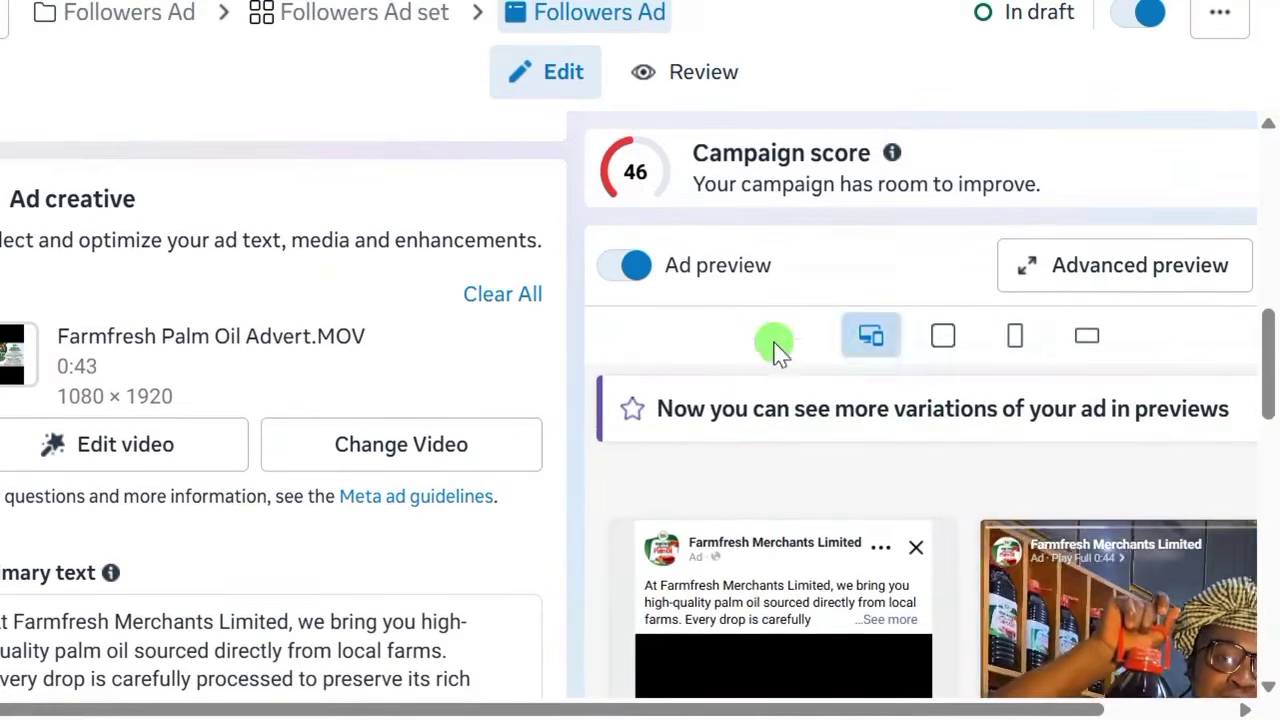
scroll(958, 495, up, 2)
scroll(958, 495, down, 5)
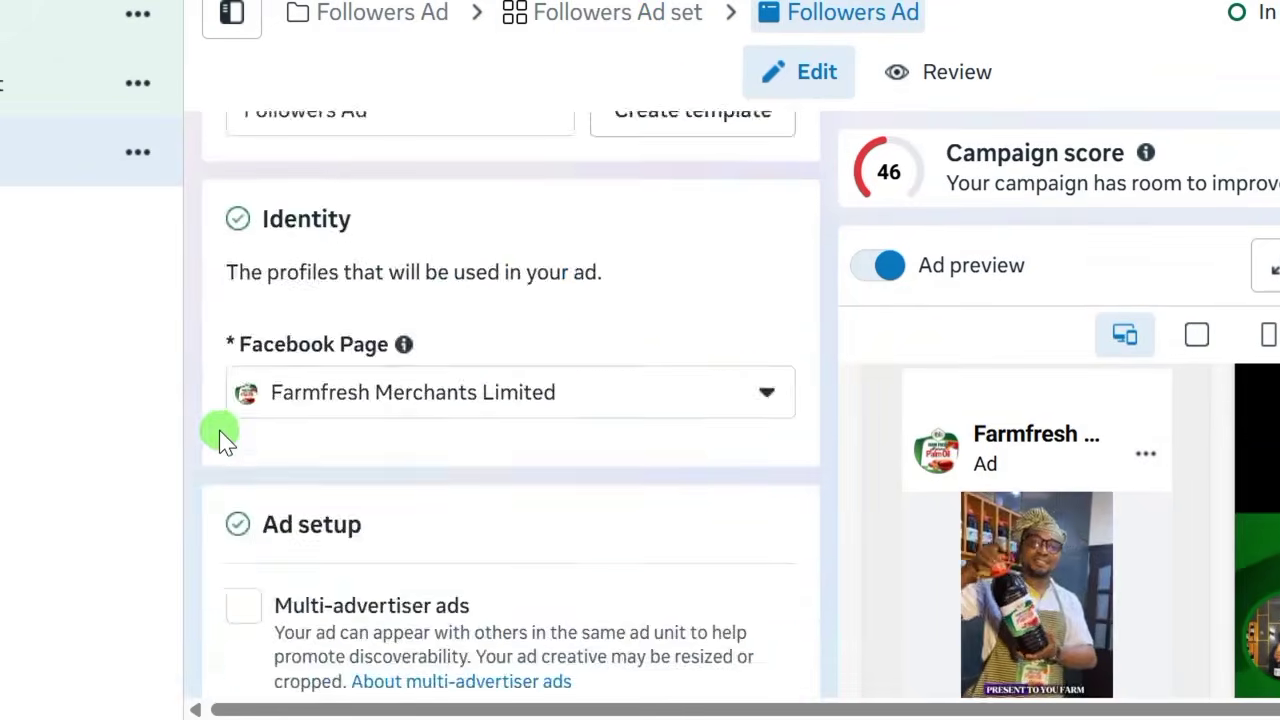
scroll(215, 530, down, 15)
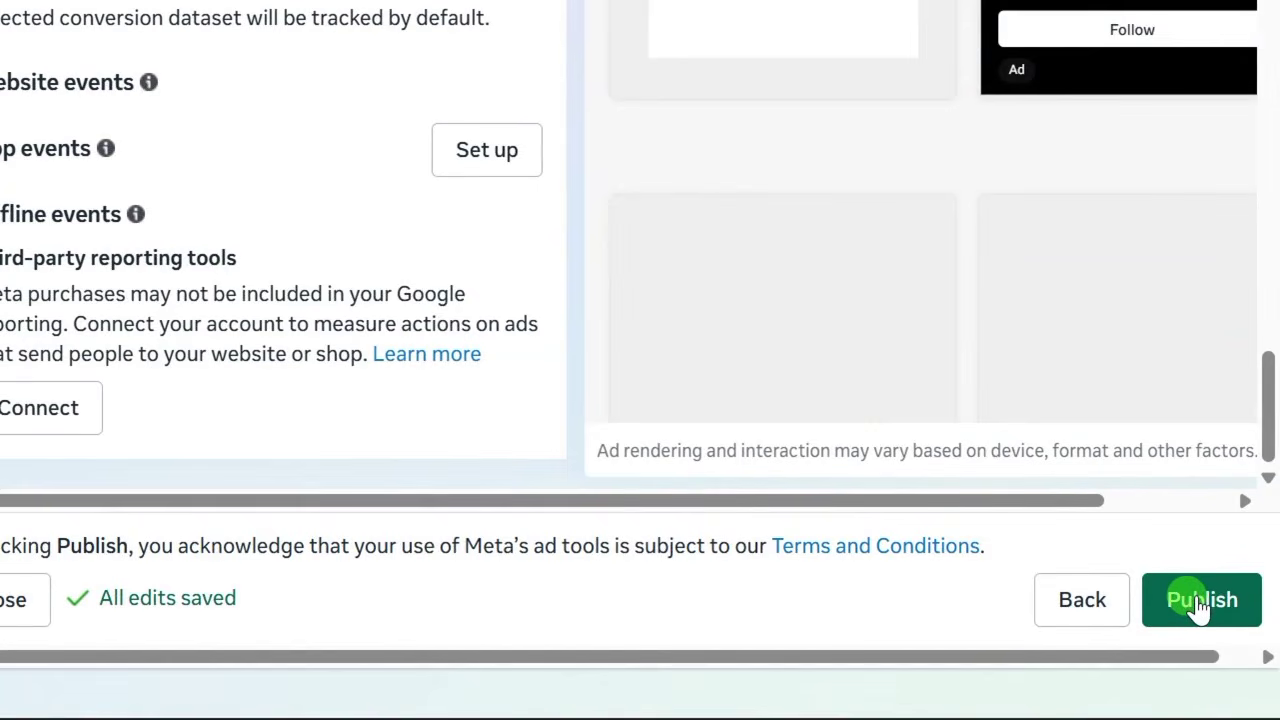
click(1200, 603)
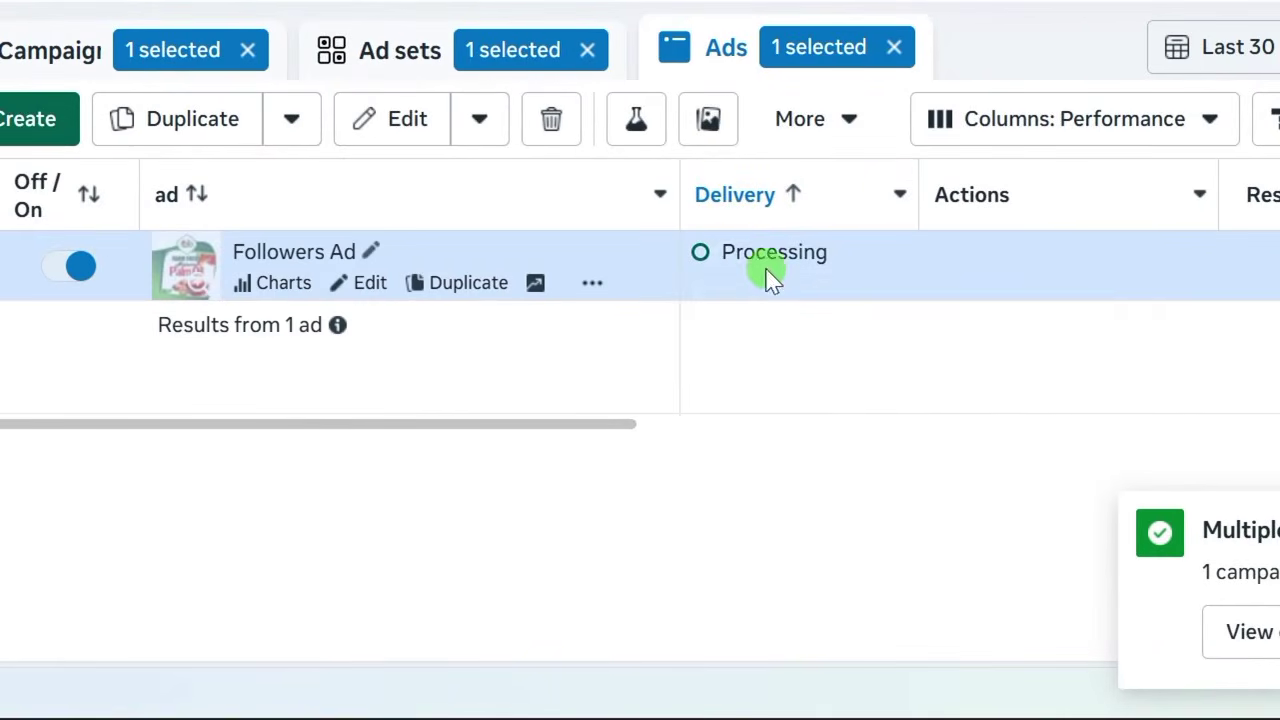
mouse_move(746, 265)
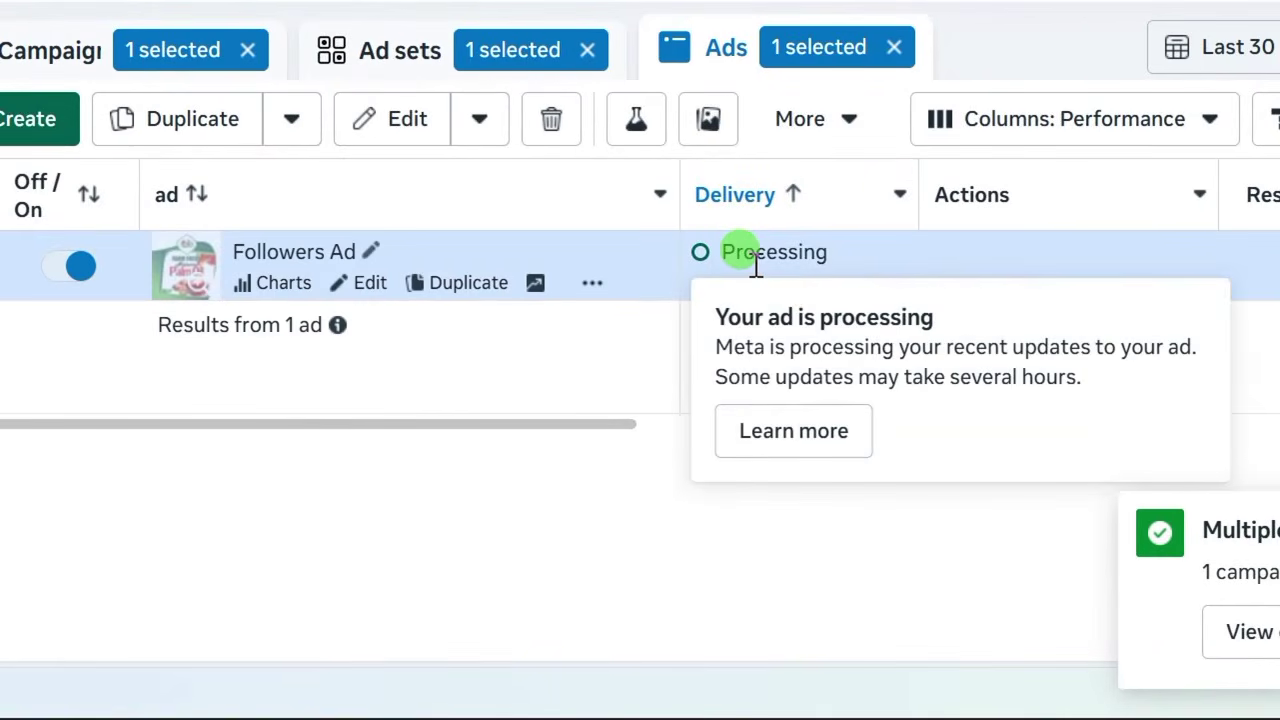